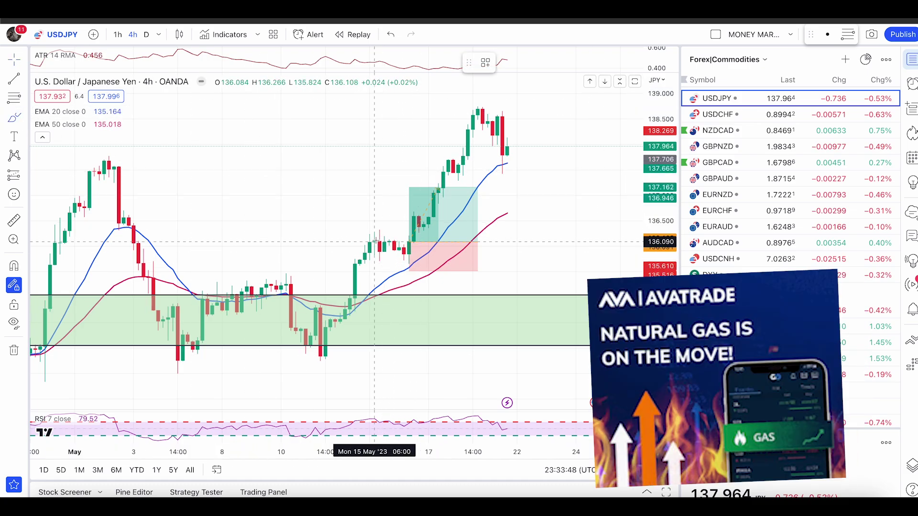
- Brush freehand marks in the empty area above the candles before the long position on the USDJPY chart
mouse_move(270, 162)
left_mouse_down()
mouse_move(239, 188)
mouse_move(285, 167)
mouse_move(312, 205)
mouse_move(335, 202)
left_mouse_up()
mouse_move(355, 159)
left_mouse_down()
mouse_move(355, 199)
mouse_move(388, 155)
mouse_move(389, 187)
mouse_move(406, 158)
left_mouse_up()
left_click_drag(389, 176, 401, 176)
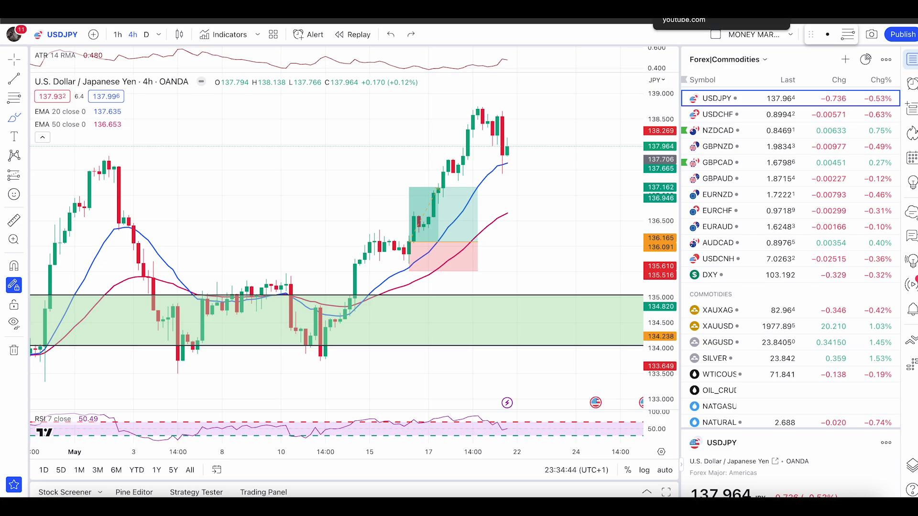
- Switch to the YouTube video page and highlight the My NatGas Trade Results line in the description
left_click(683, 20)
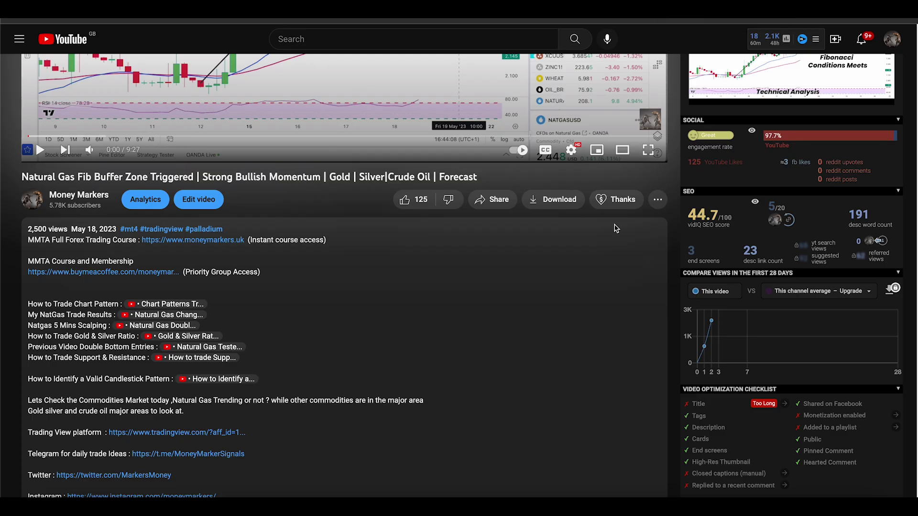
scroll(266, 291, "down", 1)
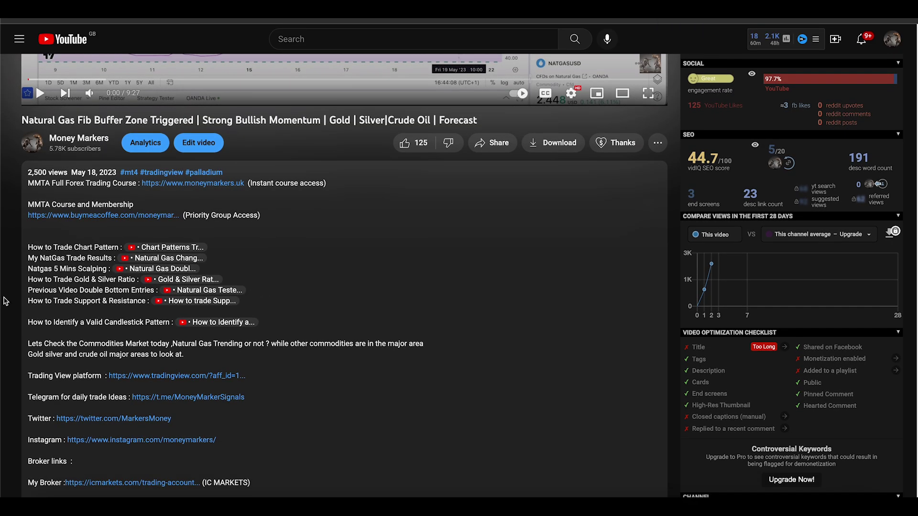
left_click_drag(34, 260, 116, 259)
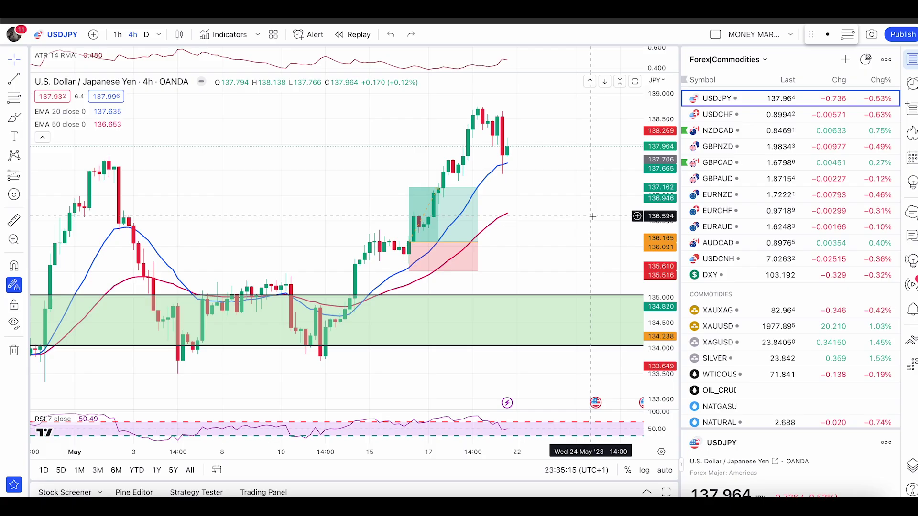
- Return to the USDJPY chart in TradingView, narrow the watchlist to widen the chart, and stretch the price scale around the long position
left_click_drag(679, 286, 711, 286)
left_click(444, 186)
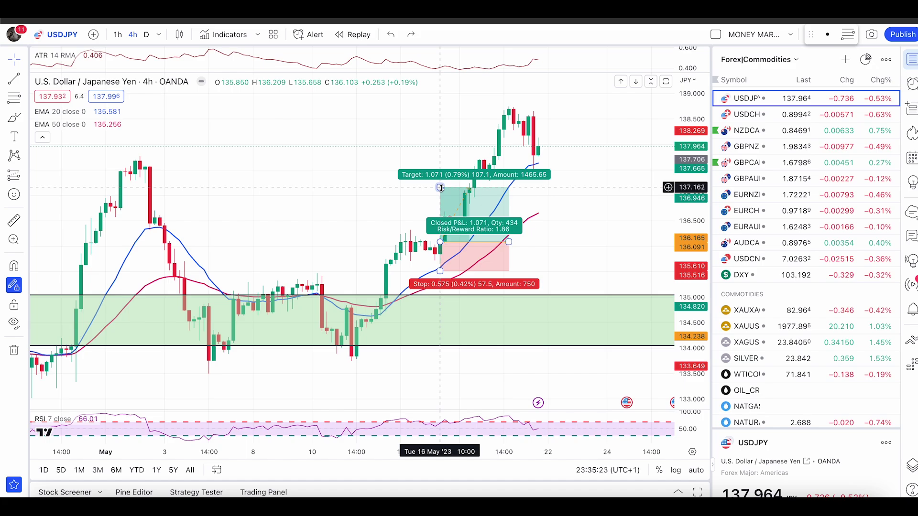
right_click(593, 262)
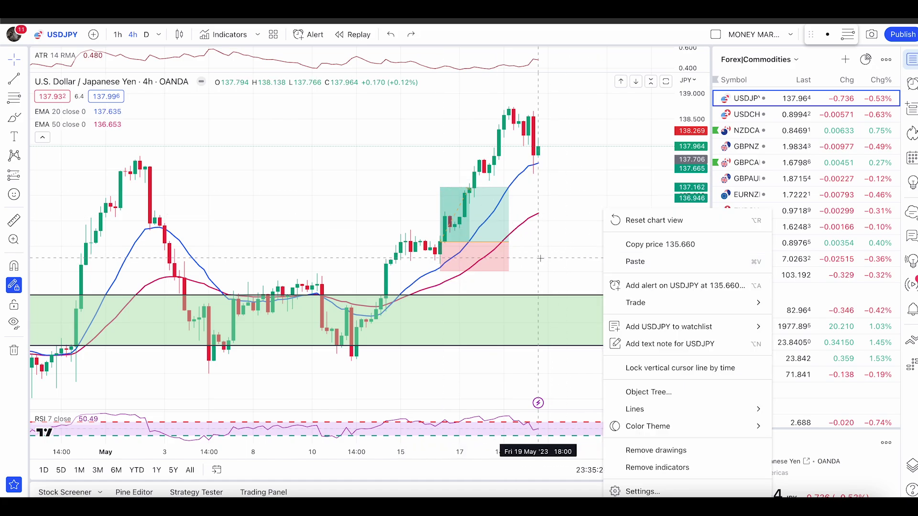
left_click_drag(540, 253, 553, 226)
left_click_drag(699, 317, 702, 265)
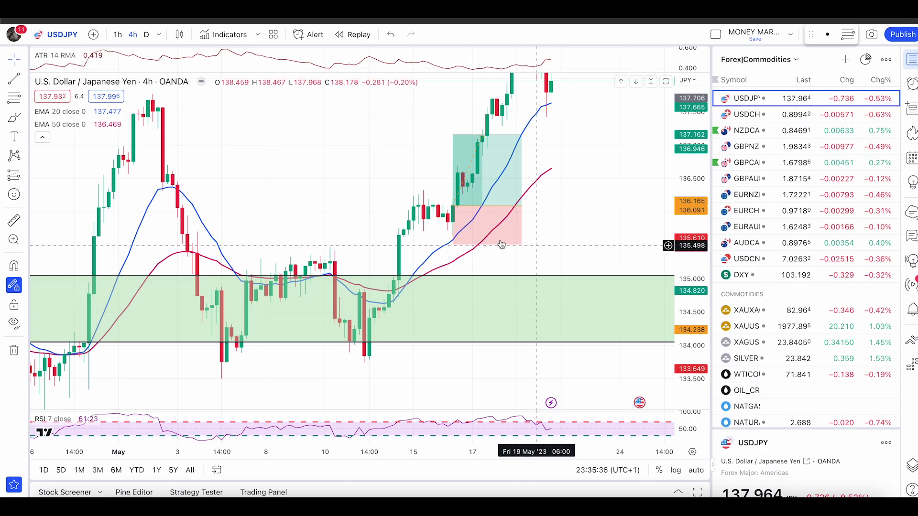
- Mark the USDJPY long entry level with a horizontal brush line, undo it, and repeat with a longer line at the same level
mouse_move(461, 205)
left_mouse_down()
mouse_move(443, 198)
mouse_move(436, 226)
mouse_move(450, 231)
mouse_move(459, 204)
mouse_move(486, 206)
left_mouse_up()
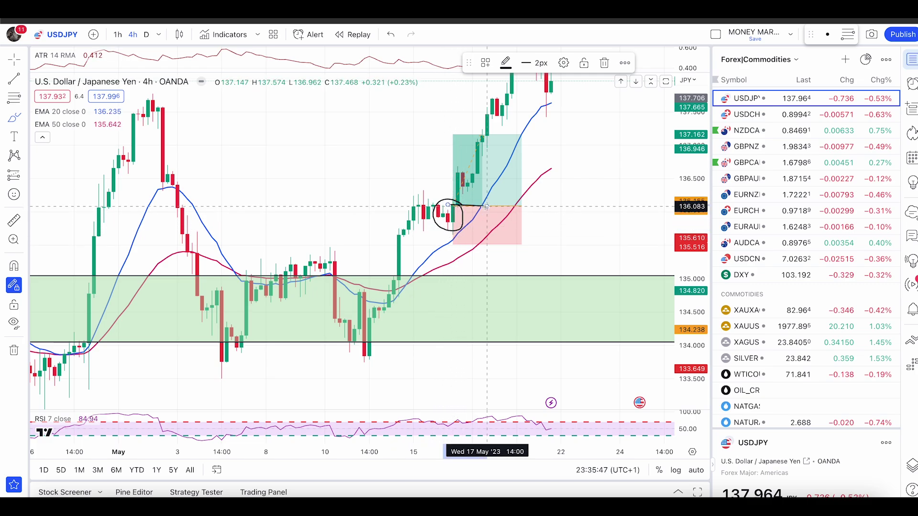
key("ctrl+z")
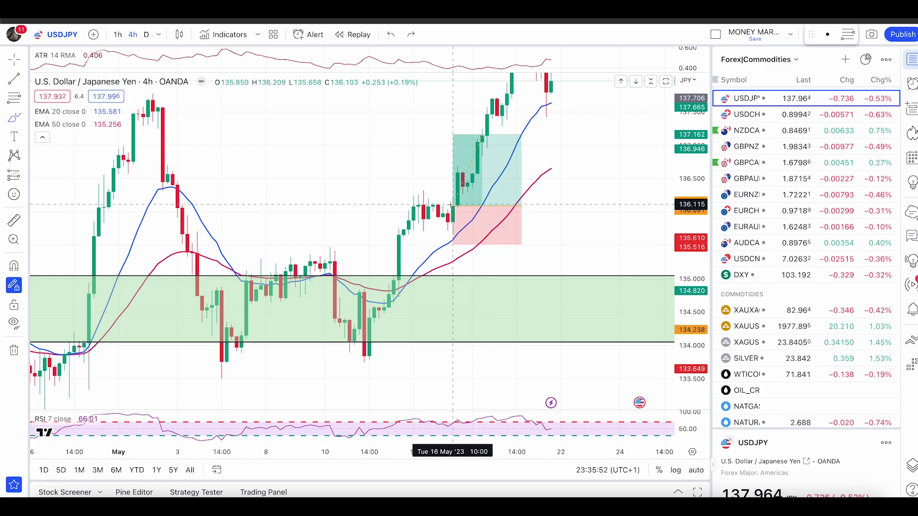
left_click_drag(436, 205, 493, 204)
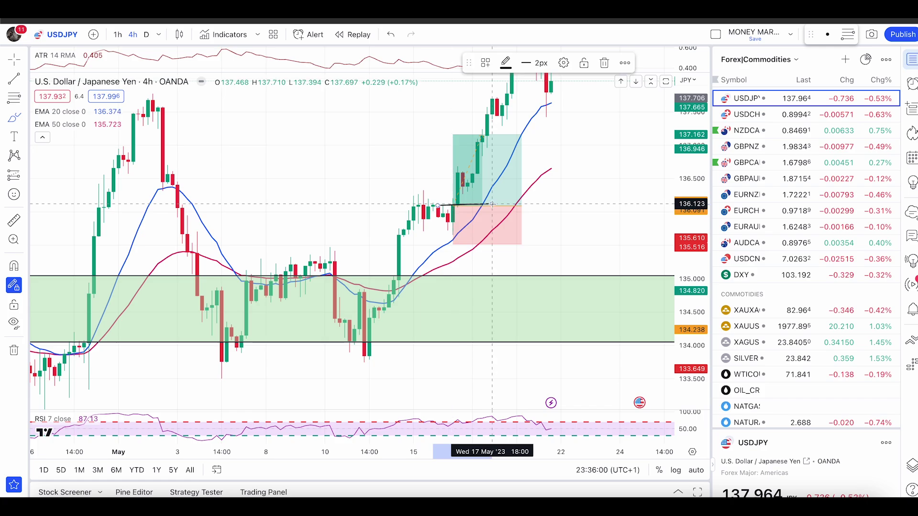
key("ctrl+z")
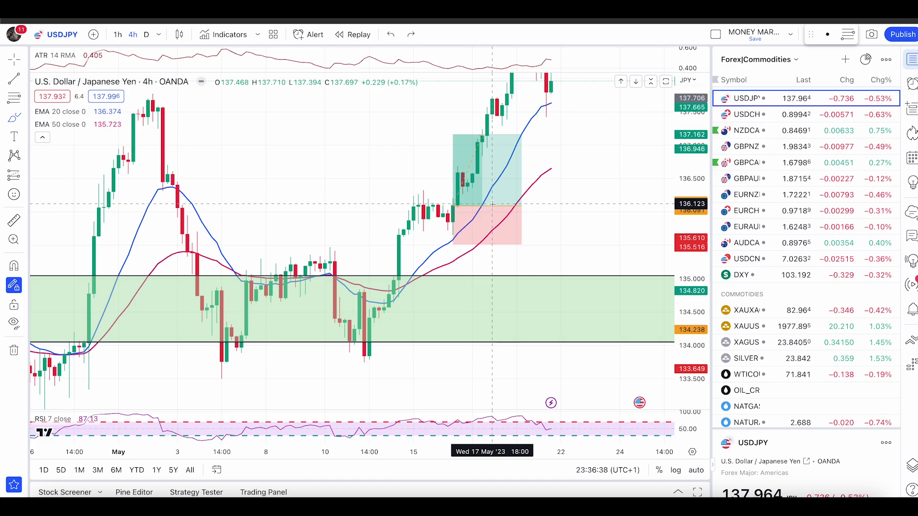
- Mark the high and low of the consolidation before the USDJPY long entry with short horizontal brush lines, and undo the strokes
key("Escape")
scroll(502, 219, "up", 1)
left_click_drag(504, 219, 507, 236)
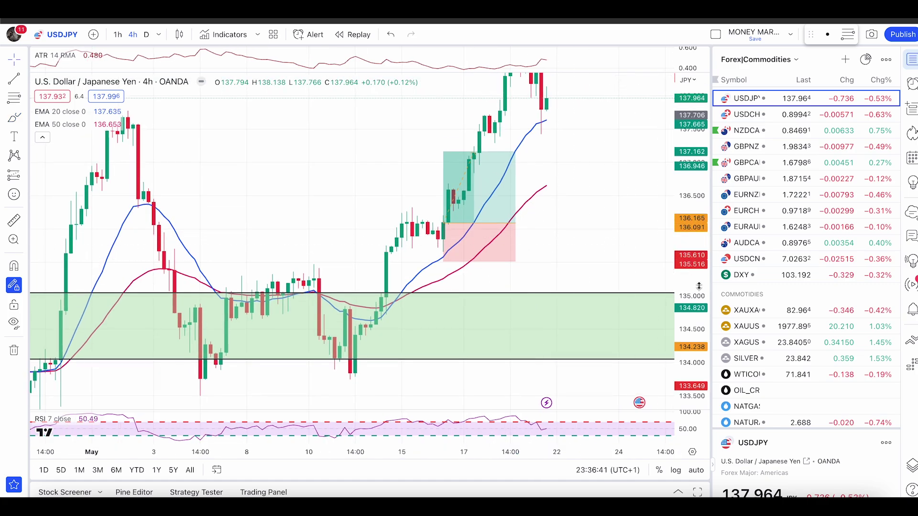
left_click_drag(696, 286, 696, 252)
left_click(14, 117)
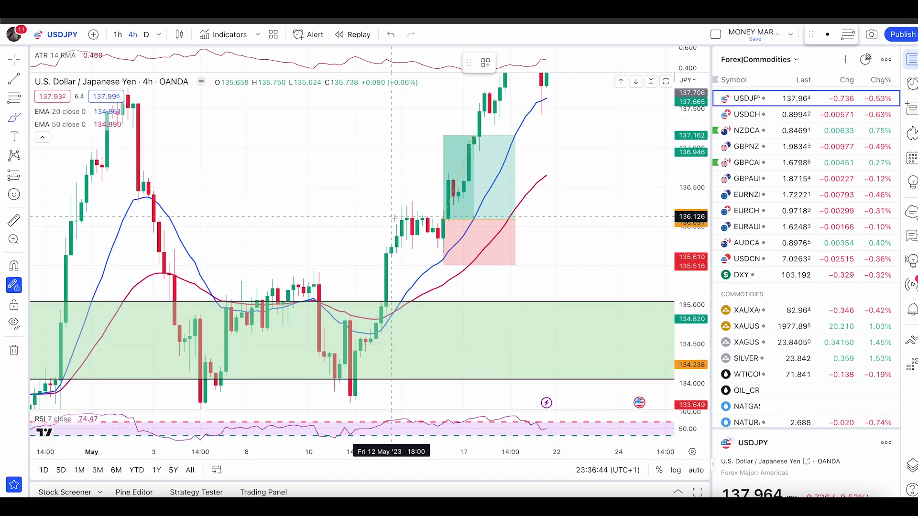
left_click_drag(412, 201, 427, 200)
left_click_drag(437, 249, 464, 249)
mouse_move(393, 154)
left_mouse_down()
mouse_move(366, 203)
mouse_move(367, 181)
mouse_move(372, 188)
left_mouse_up()
key("super+z")
key("super+z")
key("super+z")
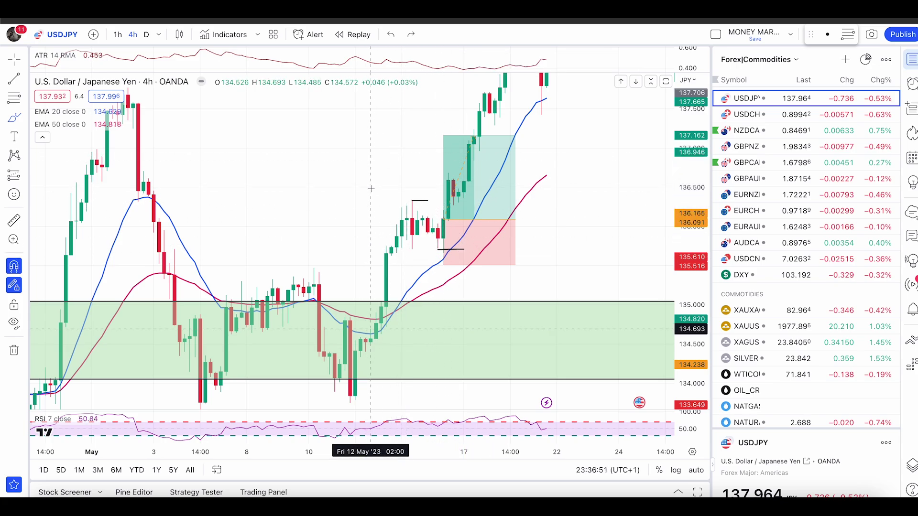
- Brush a stroke over the consolidation and a horizontal line at the long position's entry level, undoing each one
left_click_drag(442, 215, 395, 203)
key("super+z")
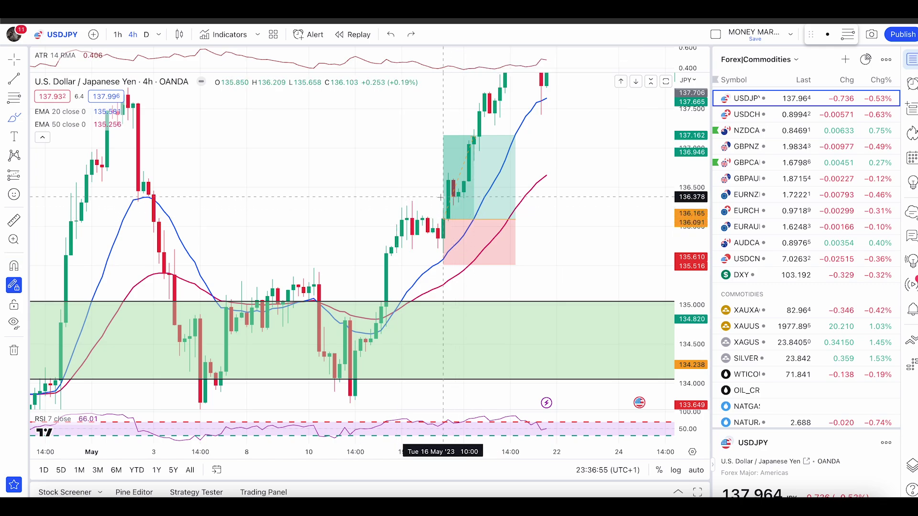
left_click_drag(437, 219, 483, 219)
key("super+z")
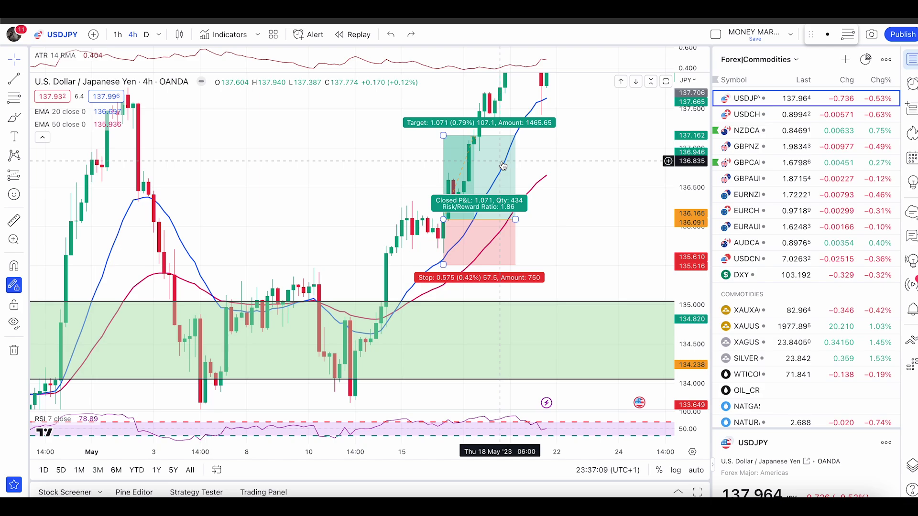
- Brush marks around the breakout candle at the long position's entry and in the area below its stop, and undo them all
left_click(14, 118)
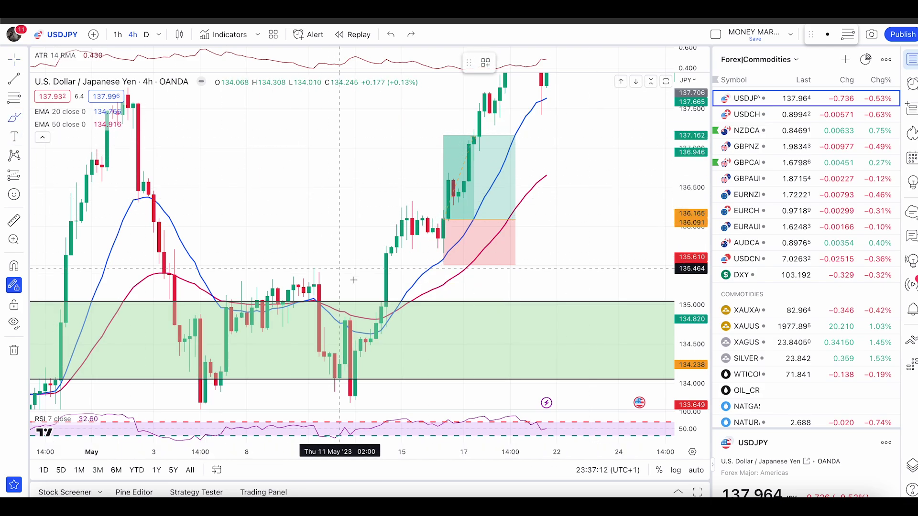
left_click_drag(448, 333, 453, 319)
left_click_drag(447, 214, 463, 252)
key("ctrl+z")
mouse_move(439, 215)
left_mouse_down()
mouse_move(428, 235)
mouse_move(458, 239)
mouse_move(448, 255)
mouse_move(453, 246)
left_mouse_up()
key("ctrl+z")
key("ctrl+z")
key("ctrl+z")
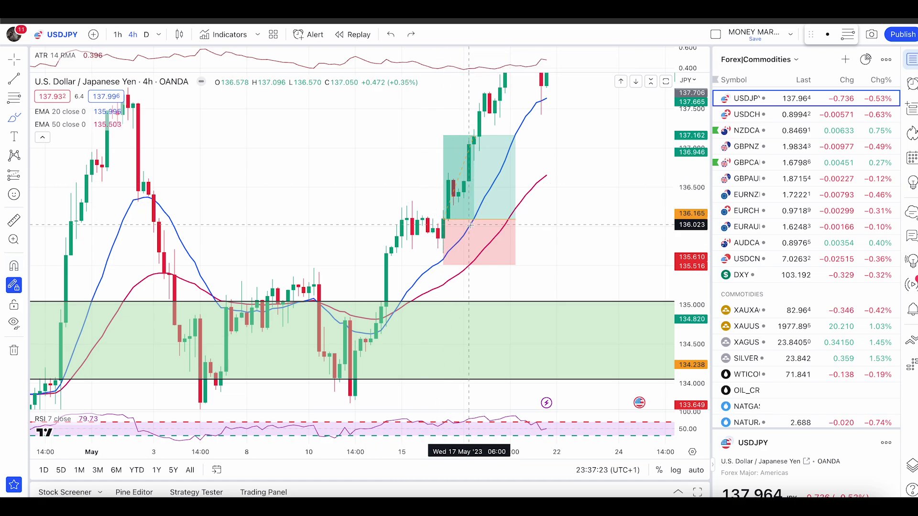
- Display XAUUSD from the watchlist and highlight "Same as last week" under Gold in the Word analysis document
left_click(765, 58)
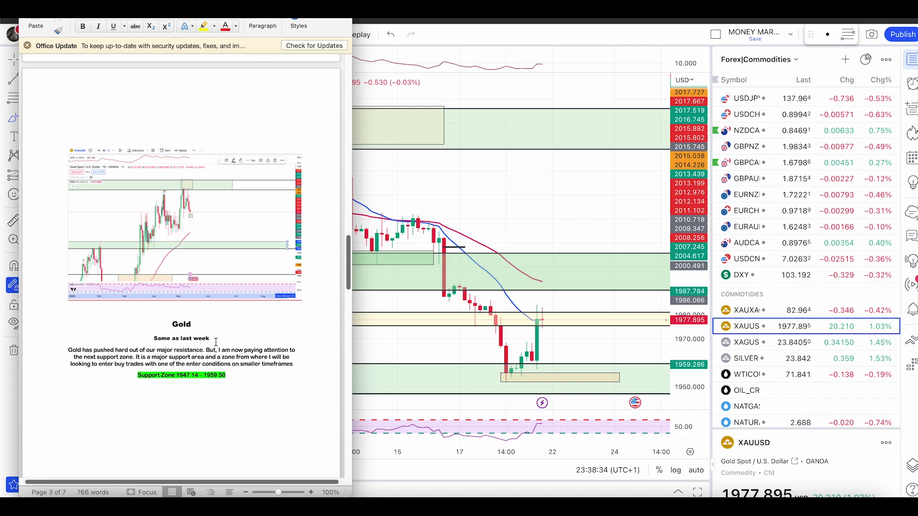
left_click_drag(216, 339, 150, 341)
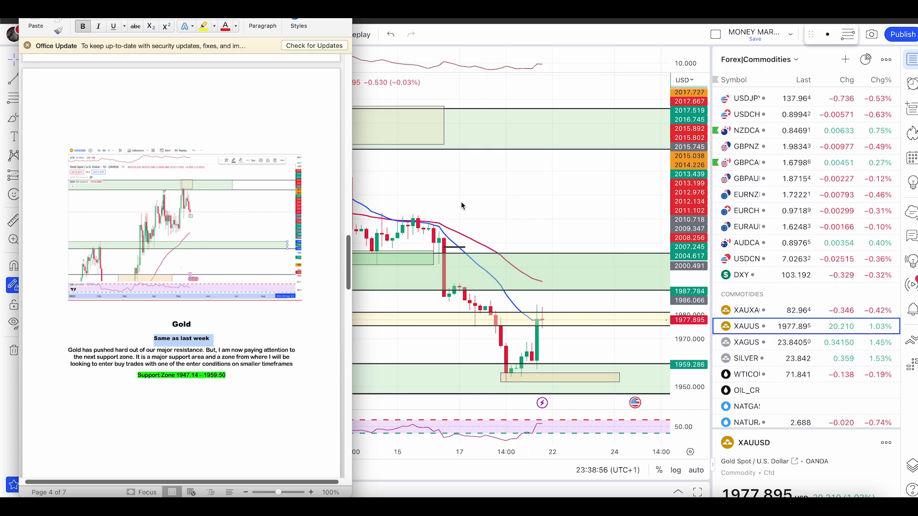
- Return to the XAUUSD 4-hour chart in TradingView and examine gold's drop into the green support zone below 1959.286
left_click(476, 209)
right_click(517, 128)
left_click(427, 207)
left_click_drag(546, 239, 476, 117)
left_click_drag(558, 292, 584, 304)
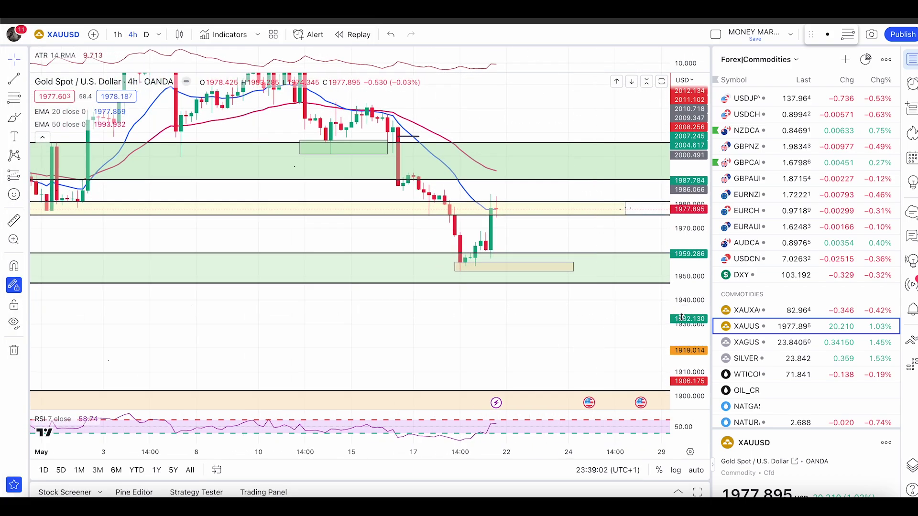
scroll(621, 330, "up", 3)
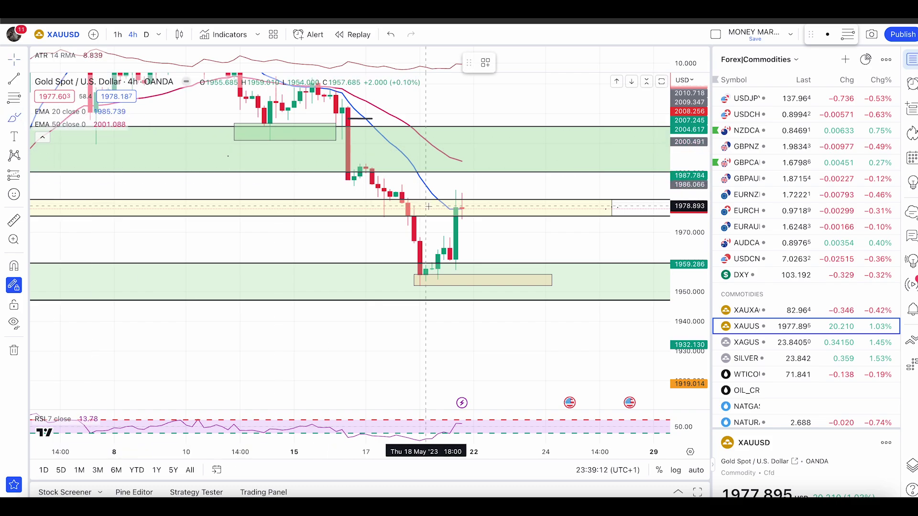
- Mark gold's falling candles down to the support zone with short brush strokes, undo them, and repeat the marking once more
mouse_move(386, 204)
left_mouse_down()
mouse_move(413, 201)
mouse_move(425, 241)
left_mouse_up()
mouse_move(398, 213)
left_mouse_down()
mouse_move(407, 211)
mouse_move(426, 239)
mouse_move(417, 261)
mouse_move(449, 255)
left_mouse_up()
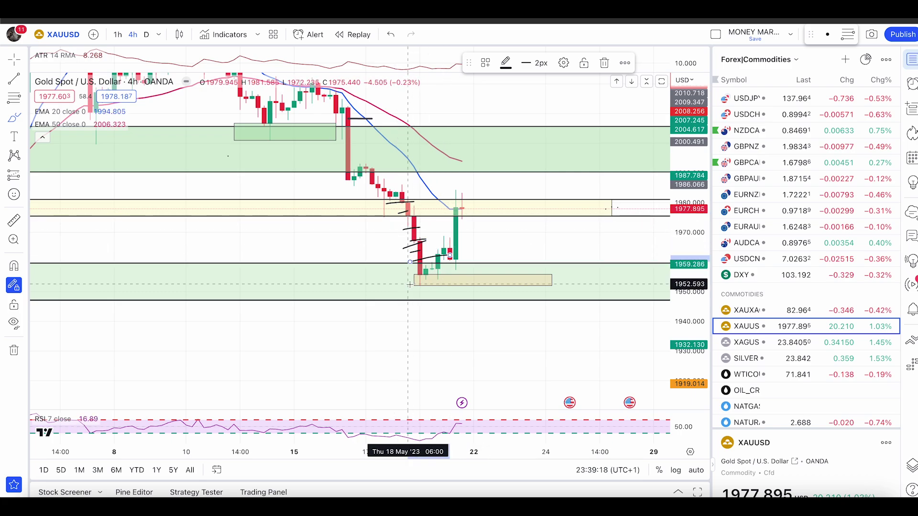
mouse_move(411, 282)
left_mouse_down()
mouse_move(425, 281)
mouse_move(415, 285)
mouse_move(425, 280)
mouse_move(413, 276)
mouse_move(404, 290)
mouse_move(461, 211)
left_mouse_up()
key("ctrl+z")
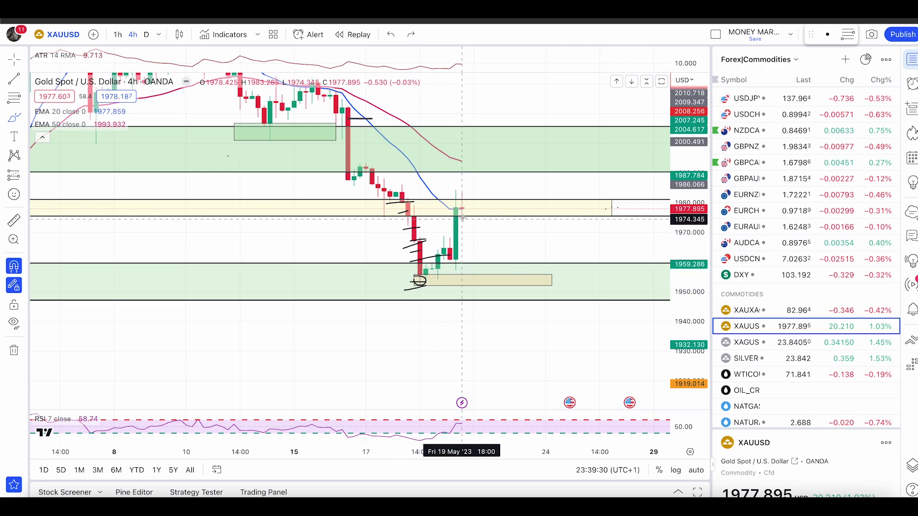
key("ctrl+z")
key("ctrl+z")
mouse_move(391, 210)
left_mouse_down()
mouse_move(419, 225)
mouse_move(420, 242)
left_mouse_up()
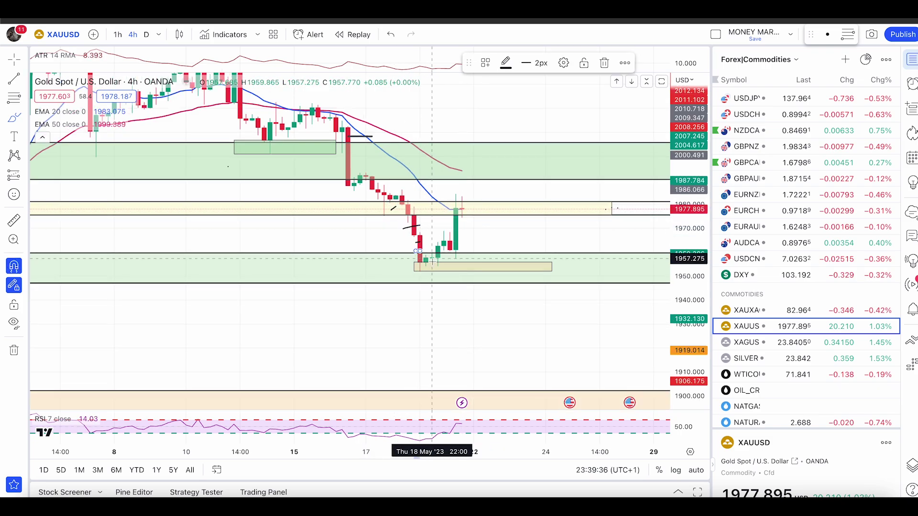
key("ctrl+z")
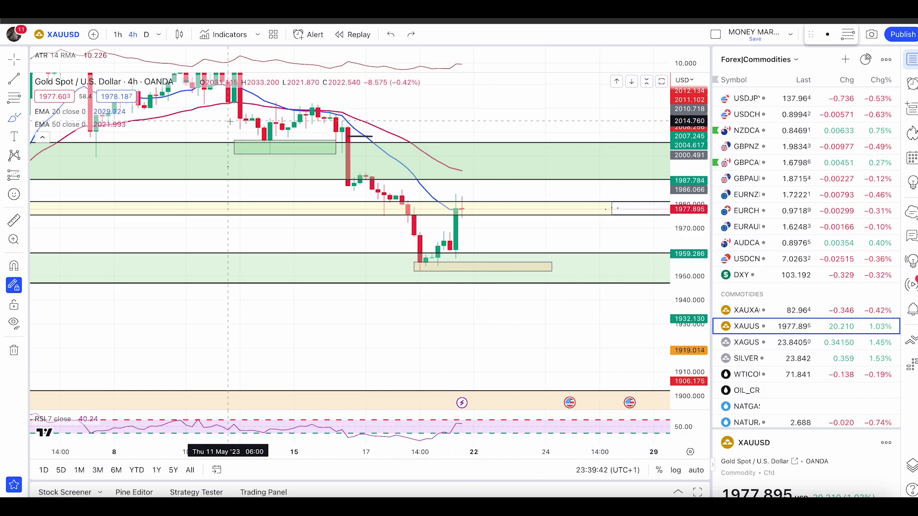
- Switch gold to the 1-hour timeframe, trace the drop, base and rally from the support zone with the brush, and undo the strokes
left_click(117, 35)
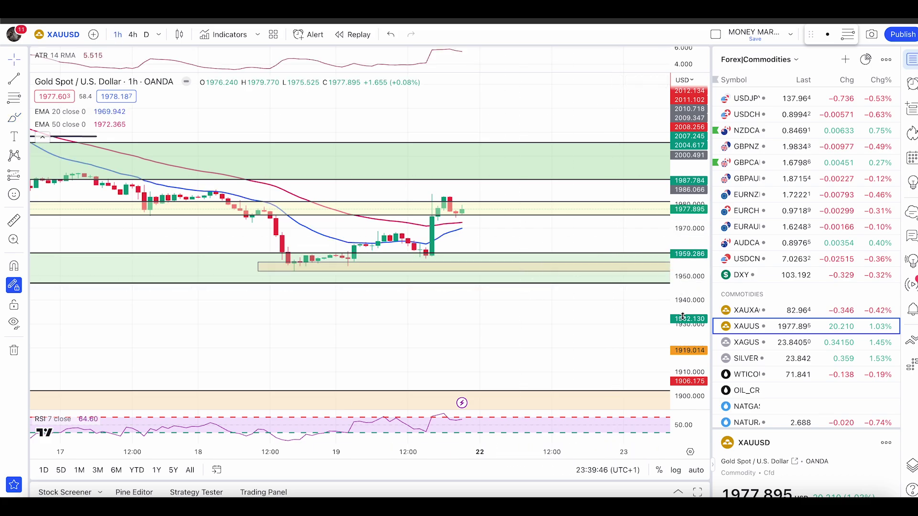
left_click_drag(682, 316, 682, 195)
left_click(13, 123)
mouse_move(276, 211)
left_mouse_down()
mouse_move(286, 289)
mouse_move(329, 269)
mouse_move(354, 281)
mouse_move(285, 288)
mouse_move(347, 281)
left_mouse_up()
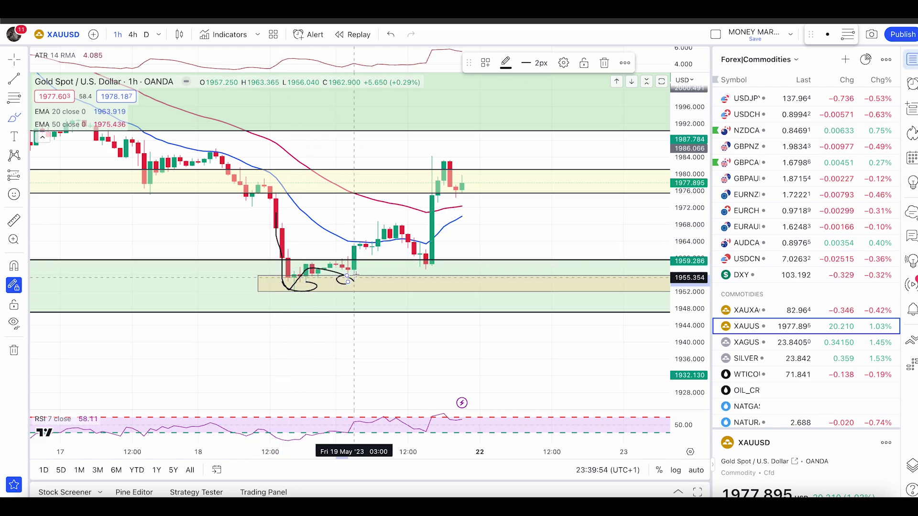
mouse_move(364, 245)
left_mouse_down()
mouse_move(343, 256)
mouse_move(356, 273)
mouse_move(359, 243)
mouse_move(462, 154)
left_mouse_up()
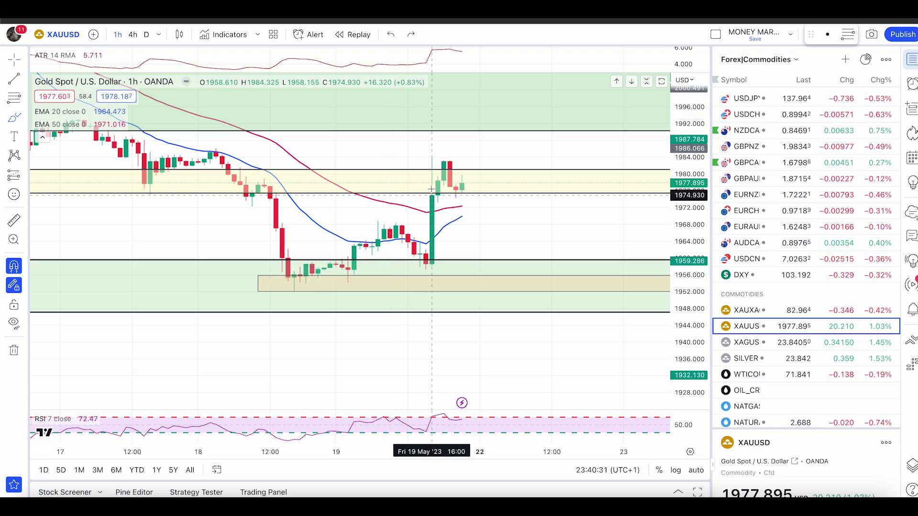
key("ctrl")
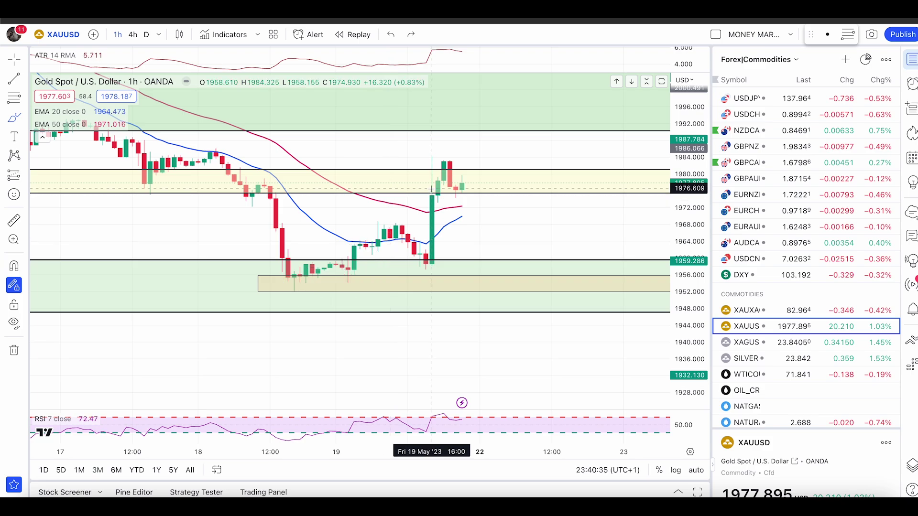
- Open the BEST PAIRS watchlist and display EURUSD on the 4-hour timeframe
scroll(808, 229, "down", 2)
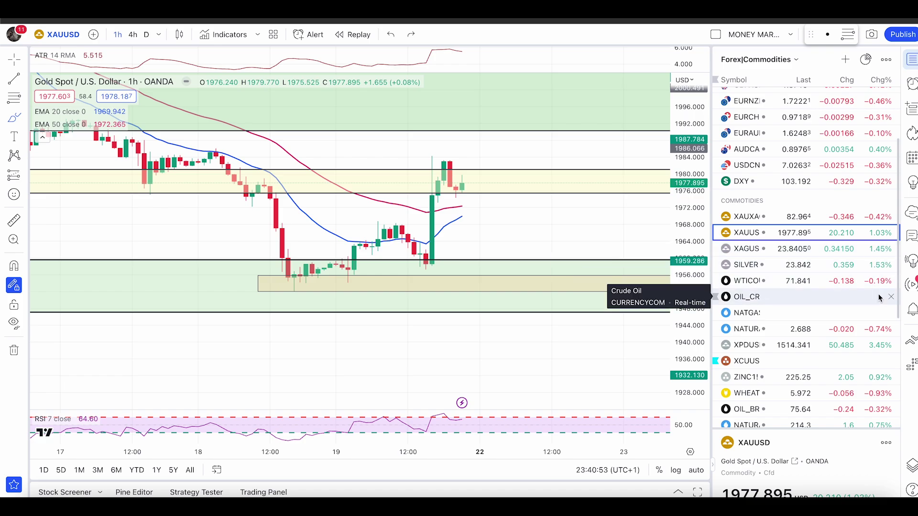
scroll(843, 300, "up", 2)
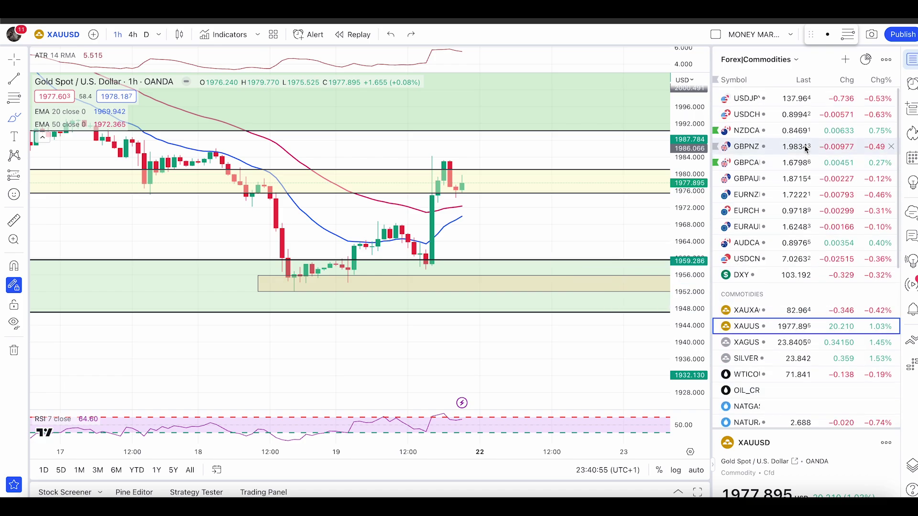
left_click(760, 59)
left_click(763, 216)
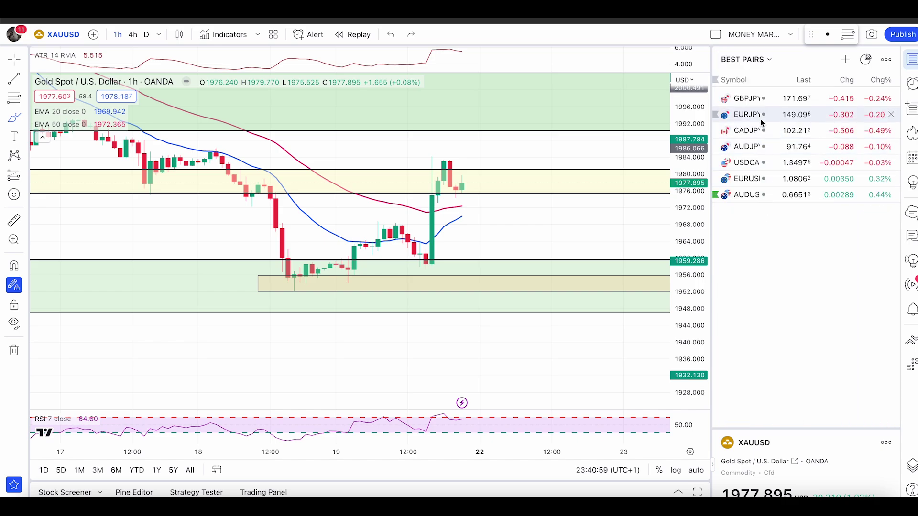
left_click(760, 179)
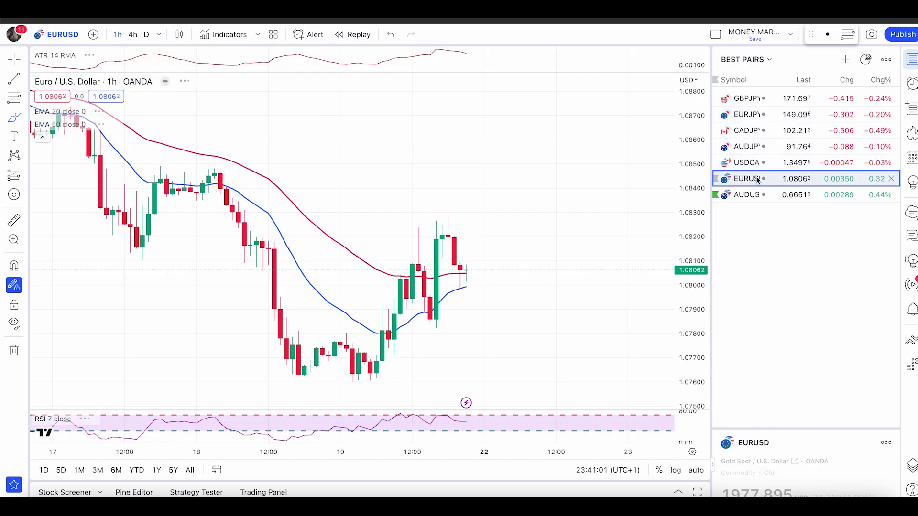
left_click(133, 34)
scroll(618, 259, "up", 3)
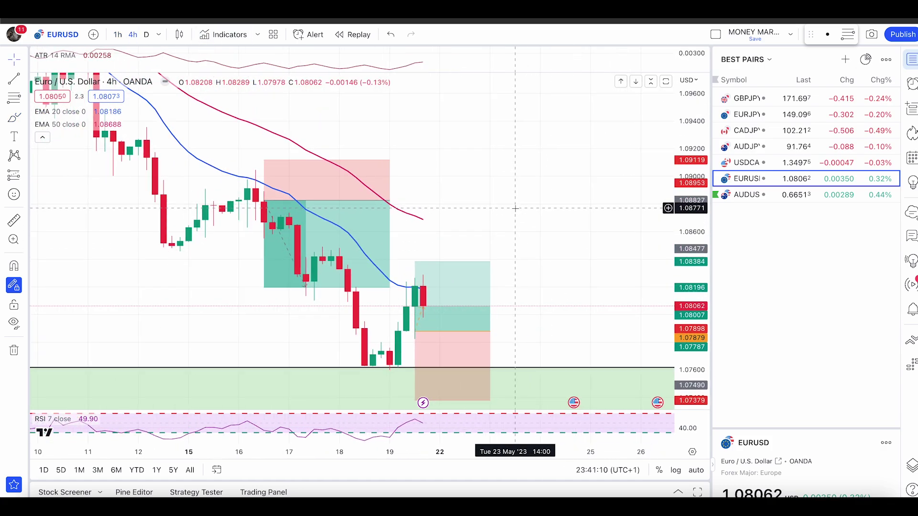
- Mark EURUSD's green support zone and the area around it with brush strokes, then undo the marks
left_click_drag(250, 315, 255, 277)
left_click(15, 117)
mouse_move(192, 374)
left_mouse_down()
mouse_move(197, 337)
mouse_move(301, 381)
mouse_move(396, 382)
mouse_move(326, 389)
left_mouse_up()
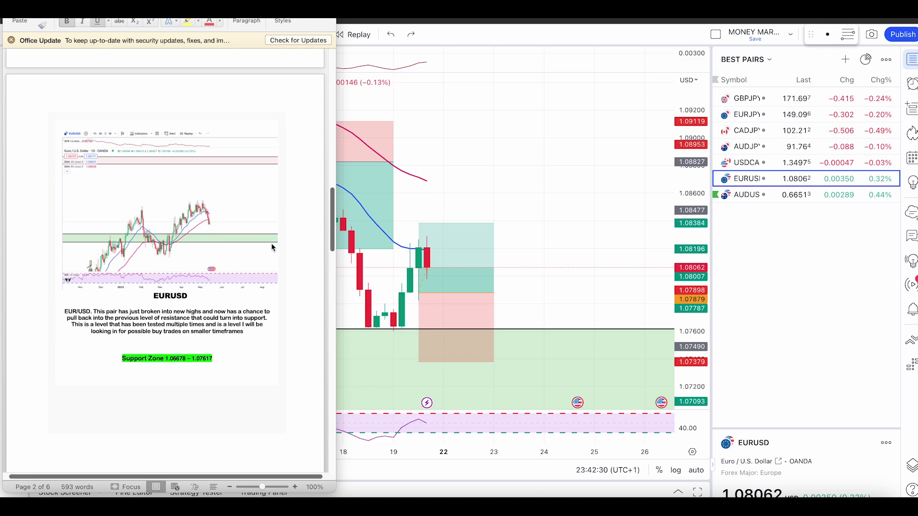
left_click(566, 206)
mouse_move(446, 178)
left_mouse_down()
mouse_move(560, 179)
mouse_move(591, 163)
left_mouse_up()
key("super+z")
key("Escape")
- Compare the EUR/USD 4H short trade alert document with the matching position on the EURUSD chart, then return to TradingView
left_click_drag(693, 227, 693, 179)
left_click_drag(605, 196, 575, 217)
scroll(575, 217, "up", 2)
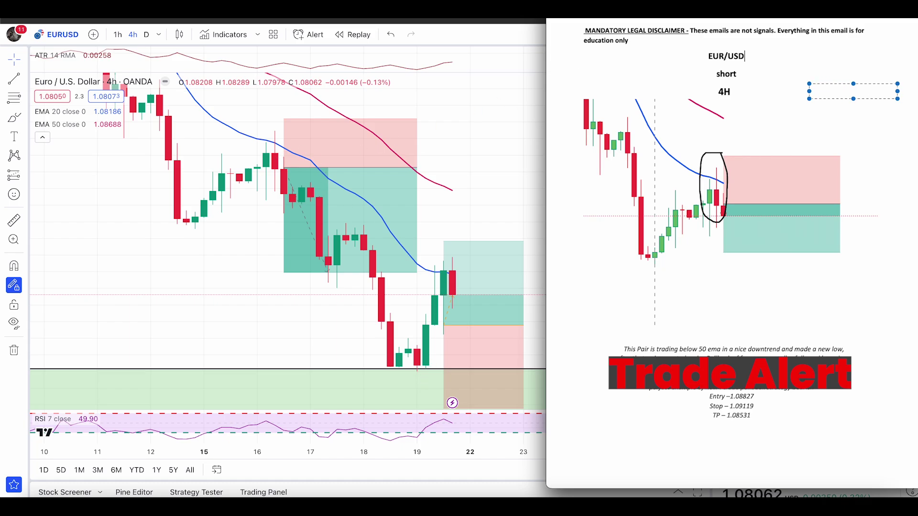
key("super+Tab")
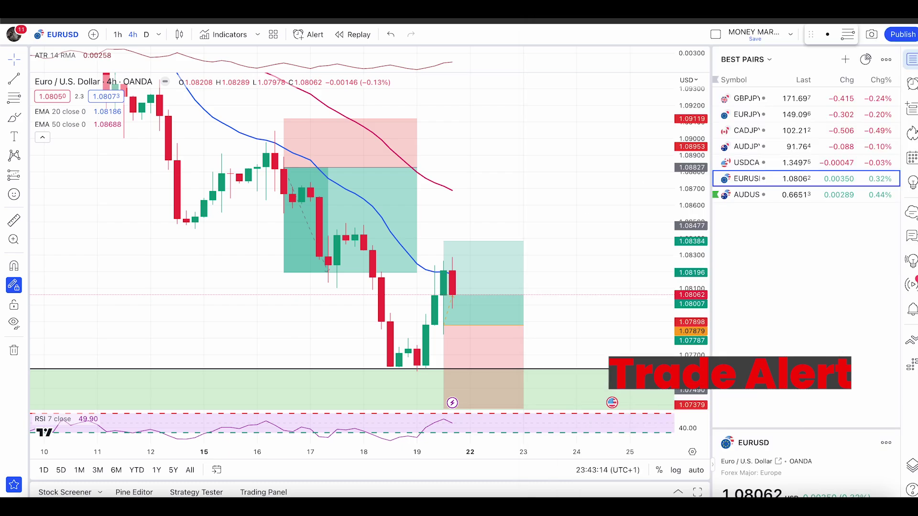
- Circle the EURUSD pullback candles at the 20 EMA beside the short position with the brush, and undo the strokes
mouse_move(300, 129)
left_mouse_down()
mouse_move(250, 130)
mouse_move(250, 171)
mouse_move(269, 175)
left_mouse_up()
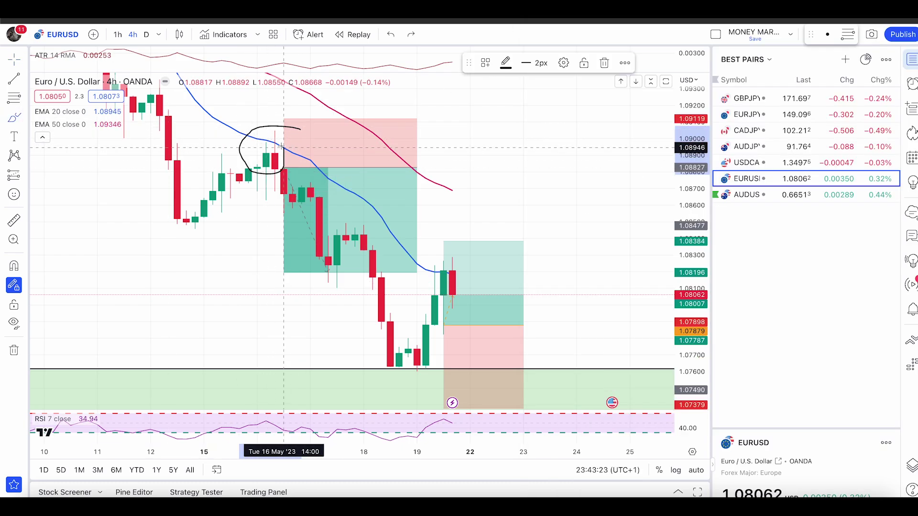
key("ctrl+z")
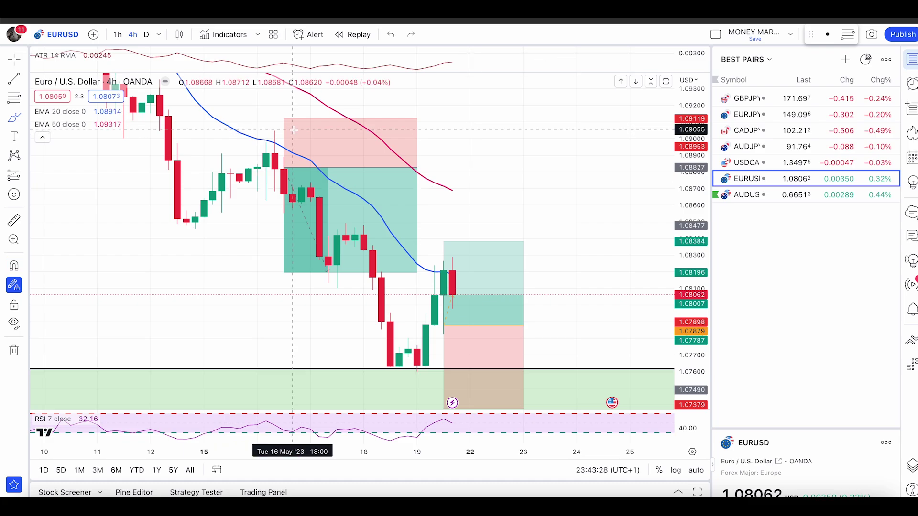
mouse_move(229, 124)
left_mouse_down()
mouse_move(208, 126)
mouse_move(204, 148)
mouse_move(266, 138)
left_mouse_up()
key("ctrl+z")
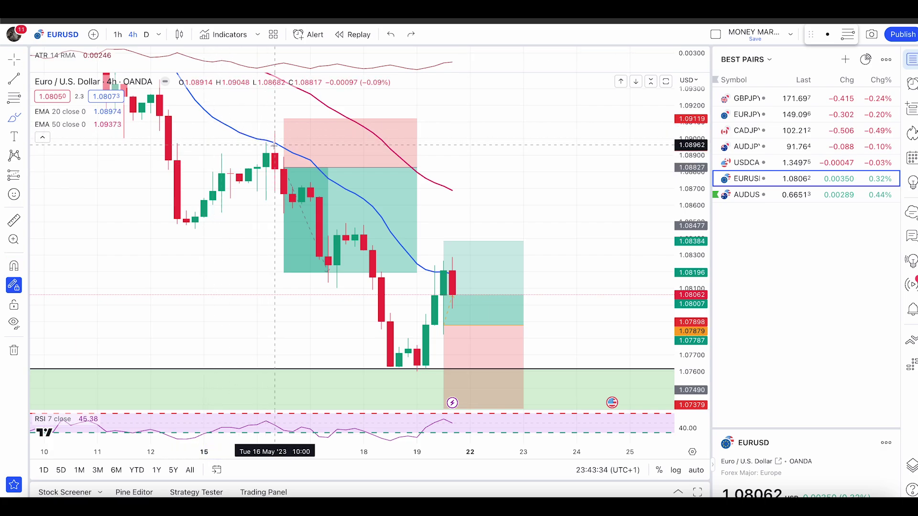
scroll(338, 250, "down", 3)
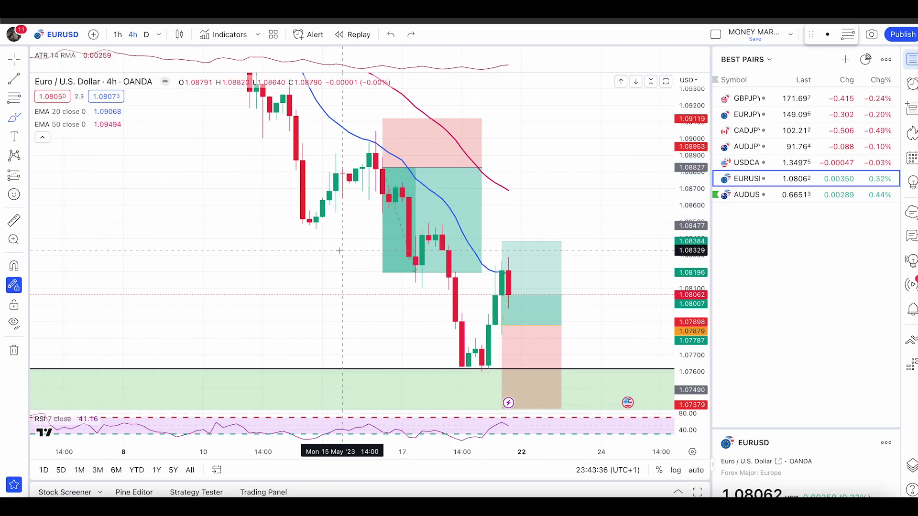
left_click_drag(376, 275, 470, 268)
key("ctrl+z")
key("Escape")
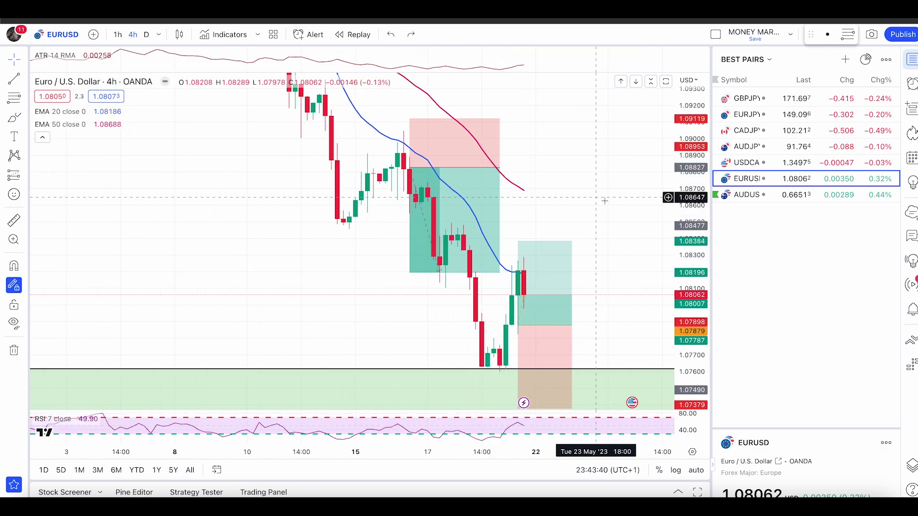
- Circle the EURUSD candles resting on top of the green support zone with the brush, and undo the strokes
left_click_drag(620, 214, 587, 145)
left_click_drag(694, 149, 693, 240)
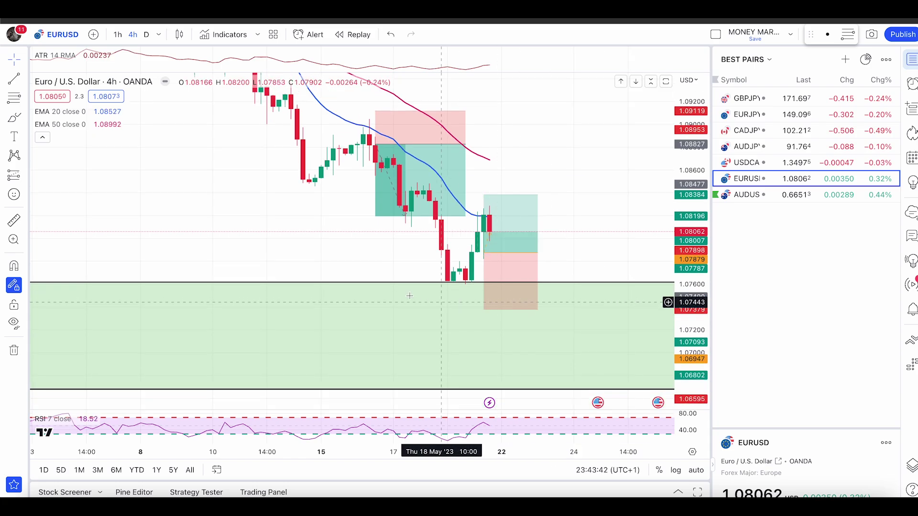
scroll(440, 267, "up", 2)
left_click(13, 117)
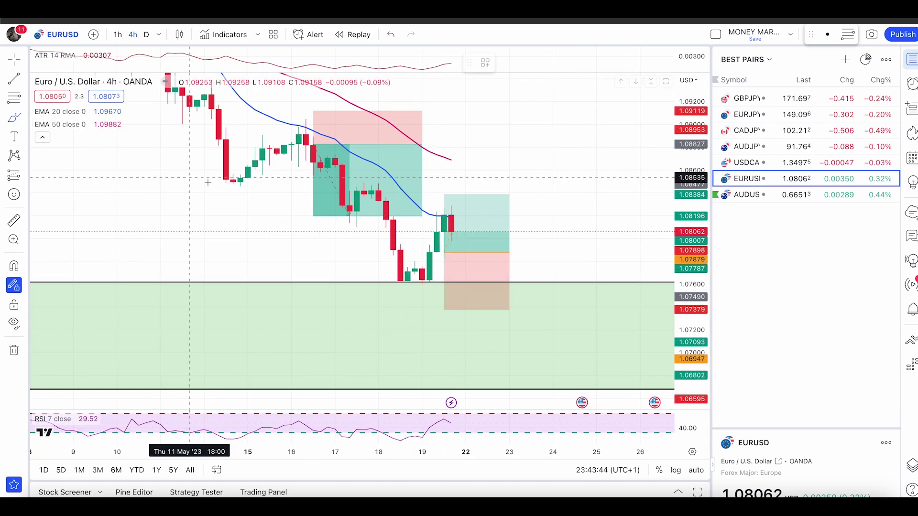
mouse_move(429, 271)
left_mouse_down()
mouse_move(443, 268)
mouse_move(391, 267)
mouse_move(407, 296)
mouse_move(445, 268)
mouse_move(413, 258)
mouse_move(437, 254)
left_mouse_up()
key("ctrl+z")
left_click(400, 233)
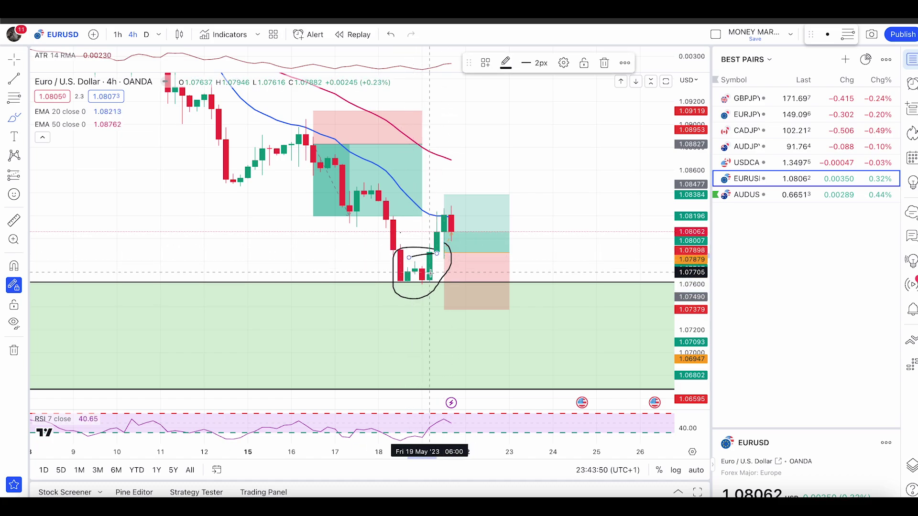
key("ctrl+z")
key("ctrl+z")
- Trace EURUSD's bullish candles off the support zone and curve a stroke around the long entry, undoing each mark and releasing the brush
left_click_drag(424, 264, 436, 226)
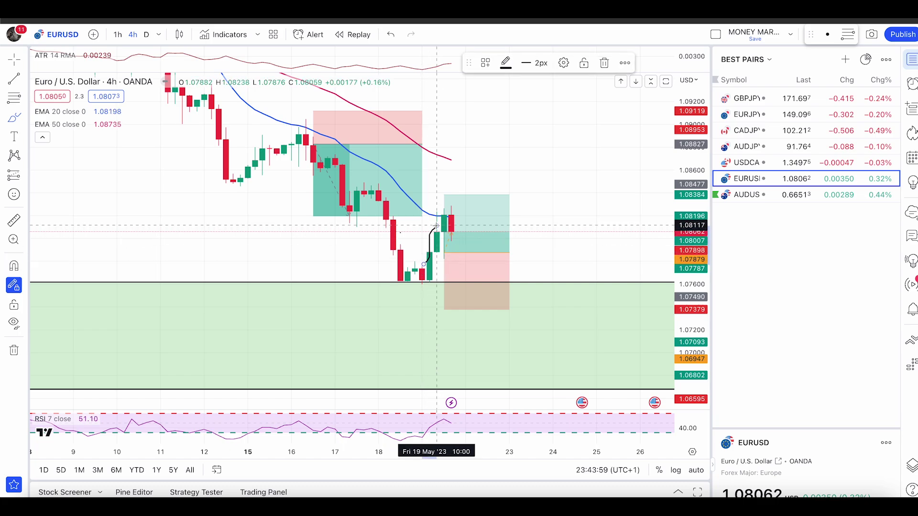
key("ctrl+z")
mouse_move(320, 125)
left_mouse_down()
mouse_move(291, 134)
mouse_move(313, 126)
left_mouse_up()
key("ctrl+z")
mouse_move(421, 248)
left_mouse_down()
mouse_move(415, 277)
mouse_move(444, 257)
left_mouse_up()
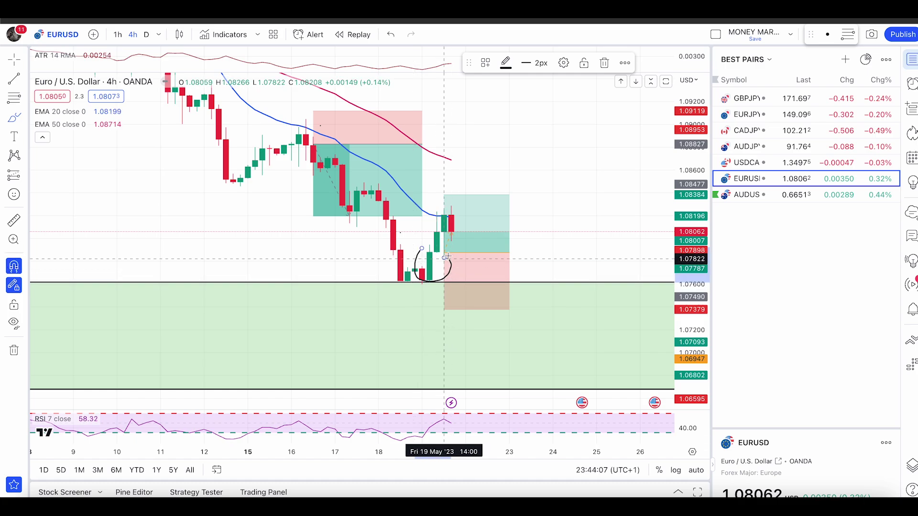
key("ctrl+z")
key("Escape")
left_click(547, 205)
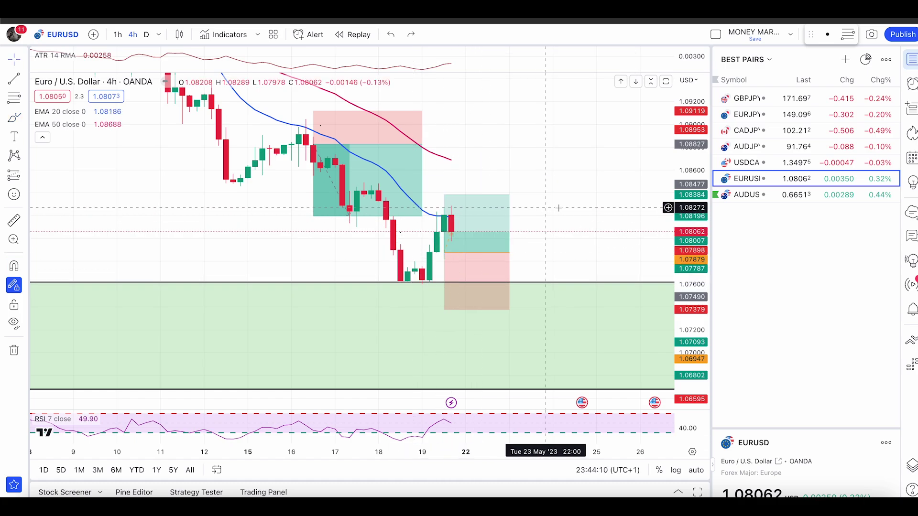
- Reset the EURUSD chart view and compress its price scale
right_click(579, 188)
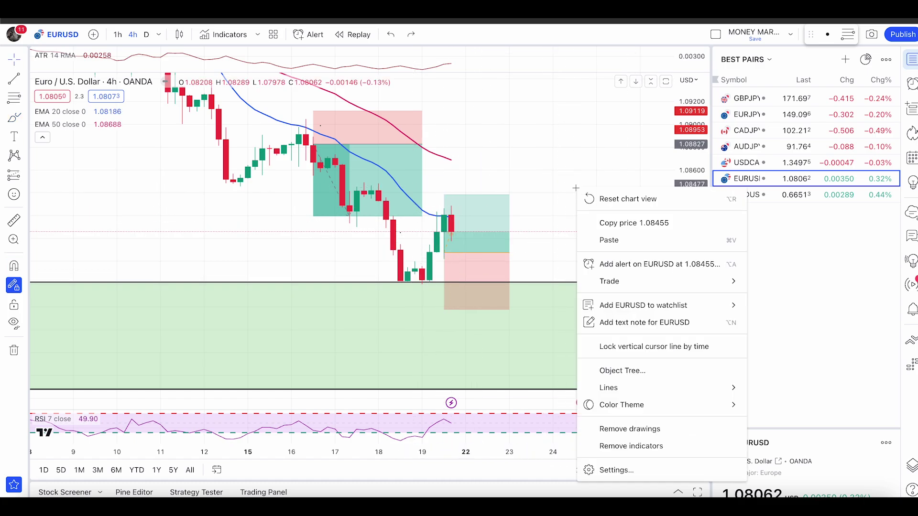
left_click(621, 197)
left_click_drag(699, 145, 692, 243)
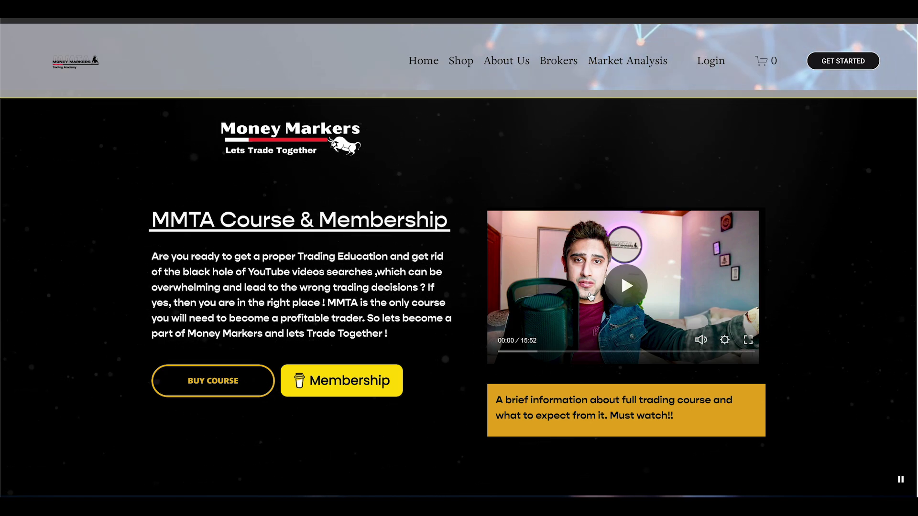
- Review the Premium Plan's feature list in the Choose Your Plan section of the Money Markers website
scroll(370, 251, "down", 9)
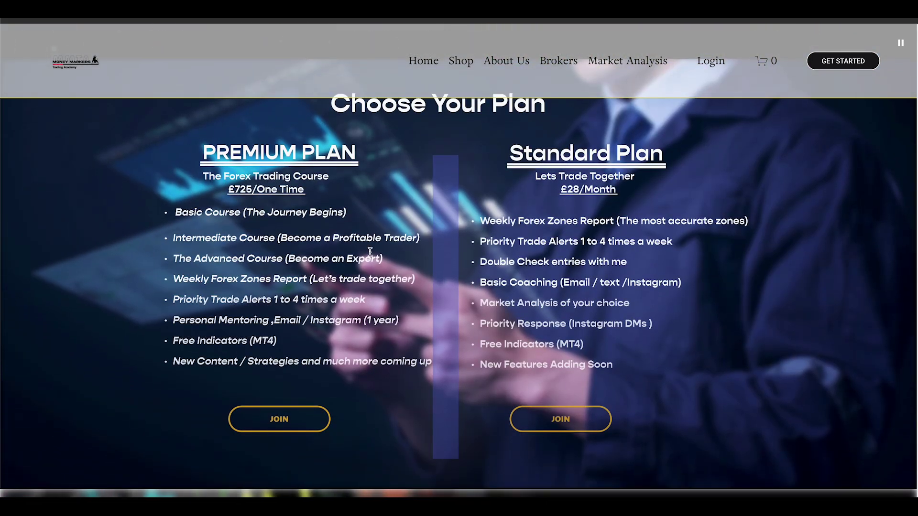
left_click_drag(195, 149, 431, 363)
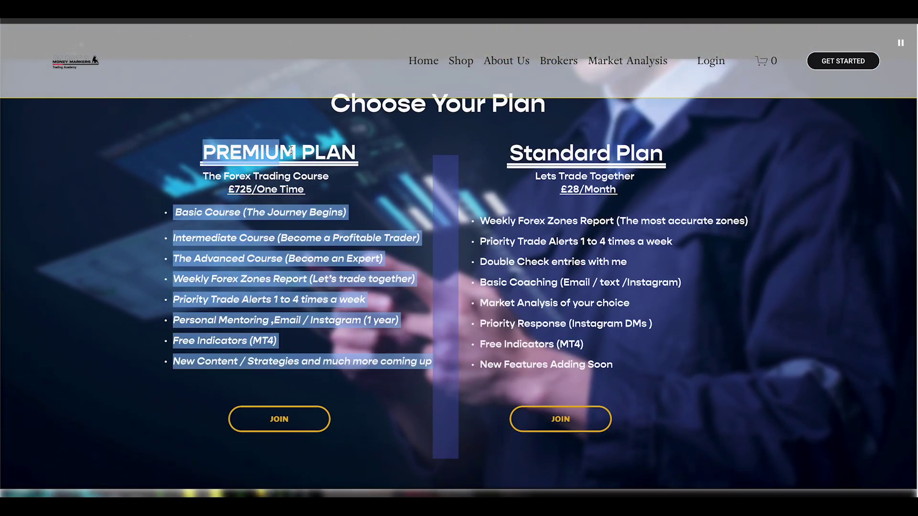
left_click(286, 300)
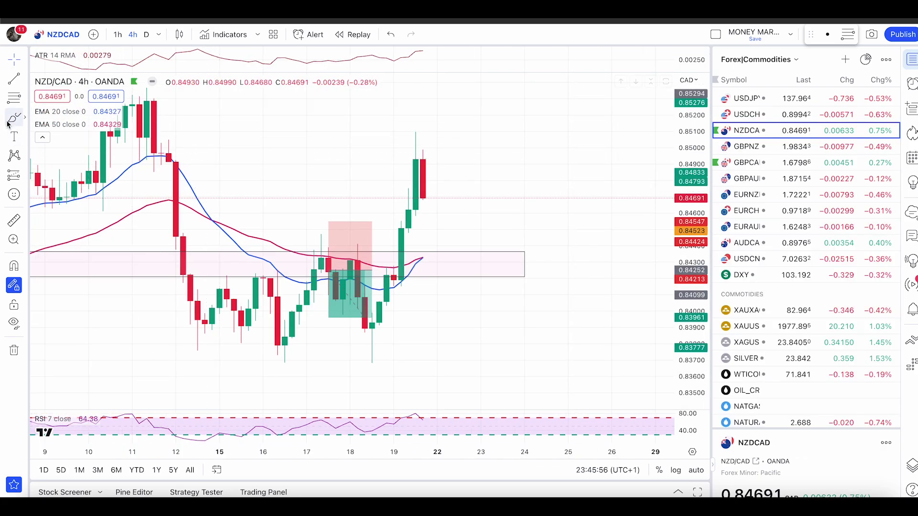
- Circle the NZDCAD rejection candles at the pink zone and trace the drops below it with the brush, then undo the strokes
left_click(10, 121)
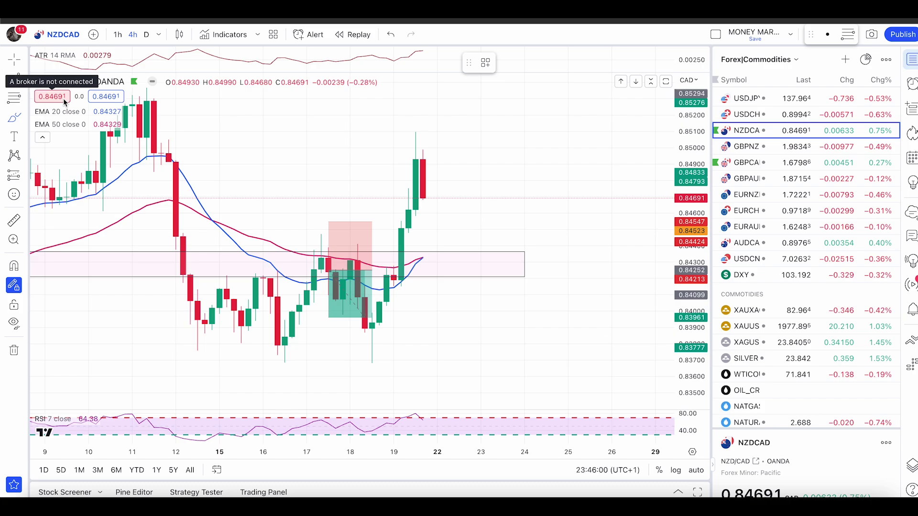
mouse_move(334, 249)
left_mouse_down()
mouse_move(357, 262)
mouse_move(330, 248)
mouse_move(334, 285)
mouse_move(325, 248)
mouse_move(327, 314)
mouse_move(343, 313)
mouse_move(354, 270)
mouse_move(377, 281)
mouse_move(343, 296)
mouse_move(363, 362)
left_mouse_up()
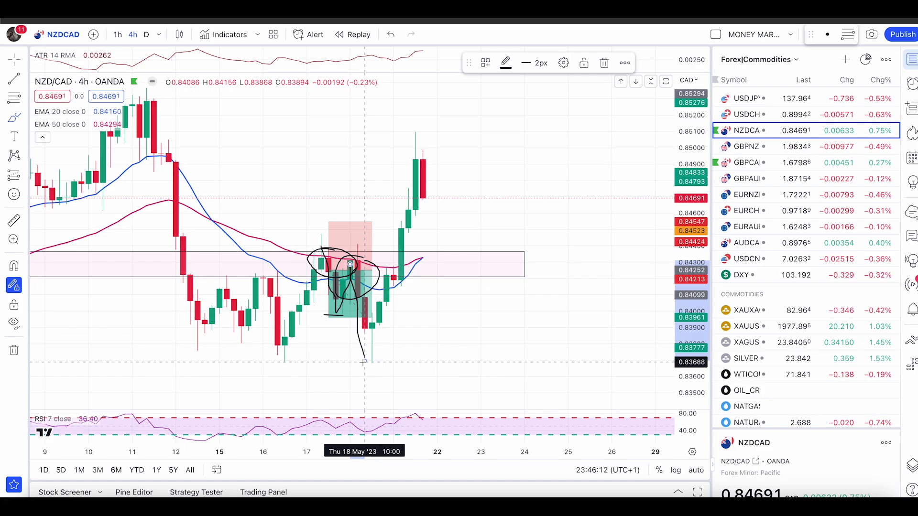
key("ctrl+z")
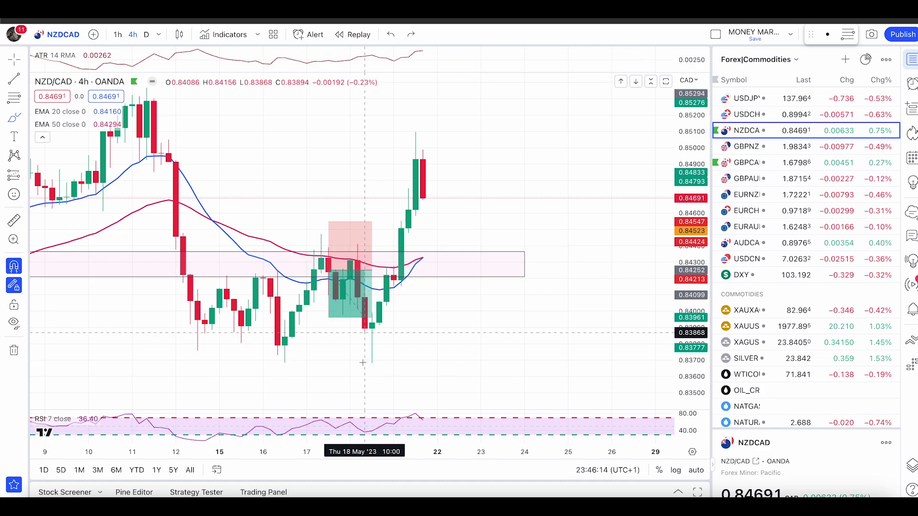
key("ctrl+z")
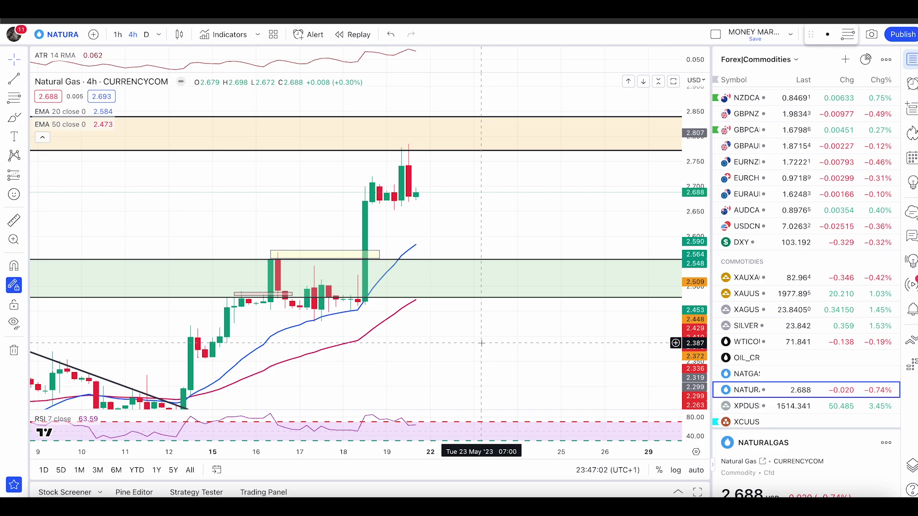
left_click_drag(590, 232, 586, 280)
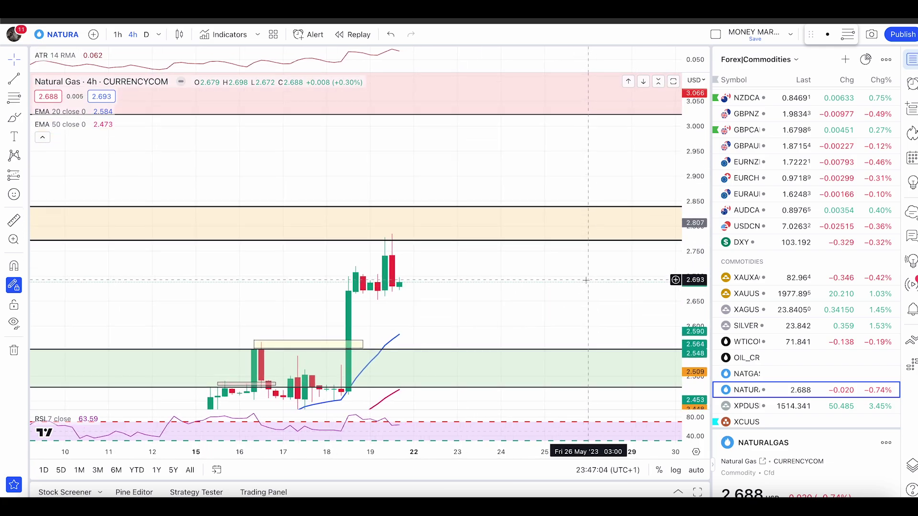
left_click_drag(701, 238, 700, 273)
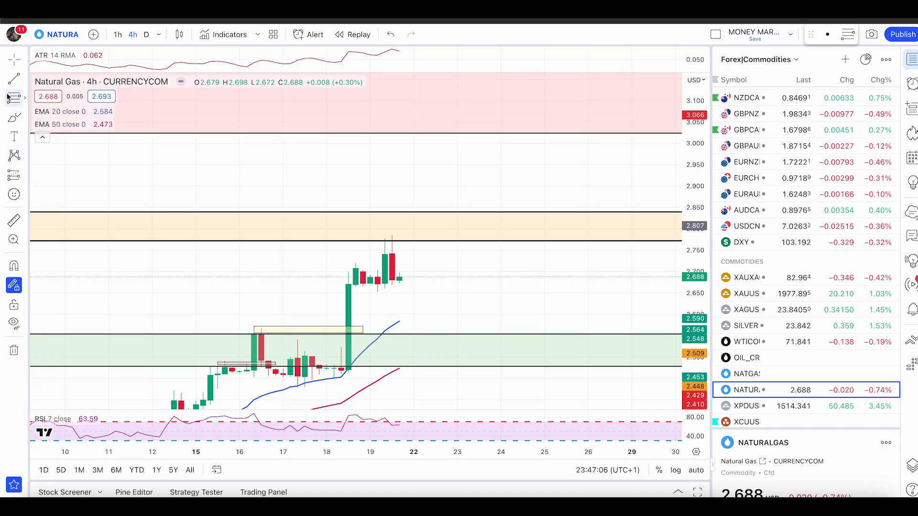
left_click(8, 97)
left_click(349, 264)
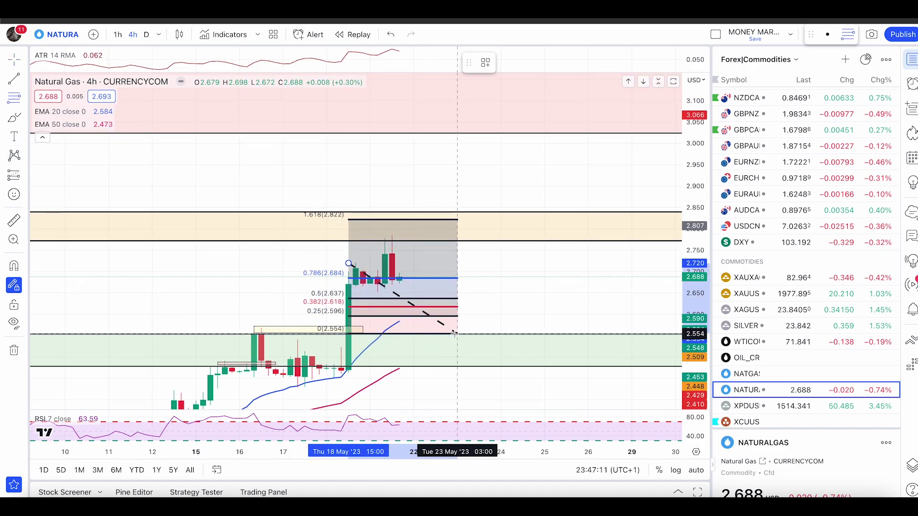
key("Escape")
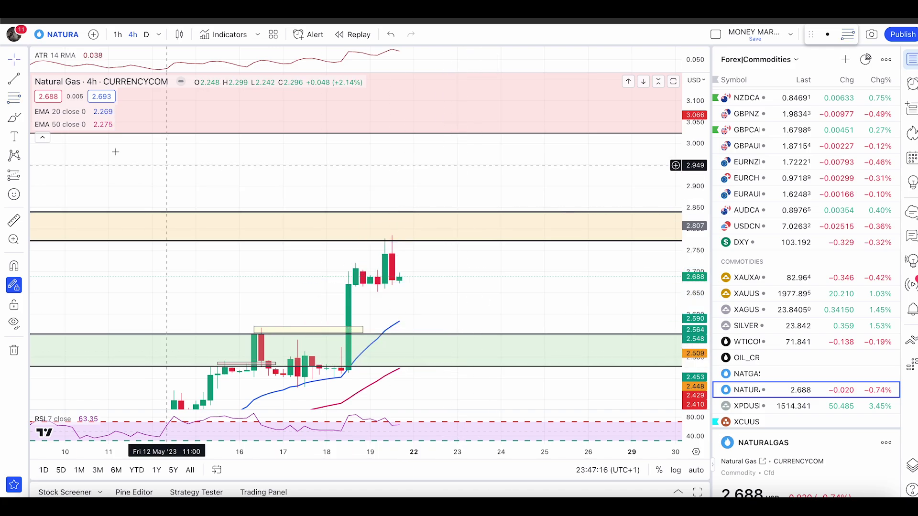
- Draw a wavy brush stroke along Natural Gas's orange resistance zone, circle the rejection candle beneath it, and undo both marks
left_click(14, 118)
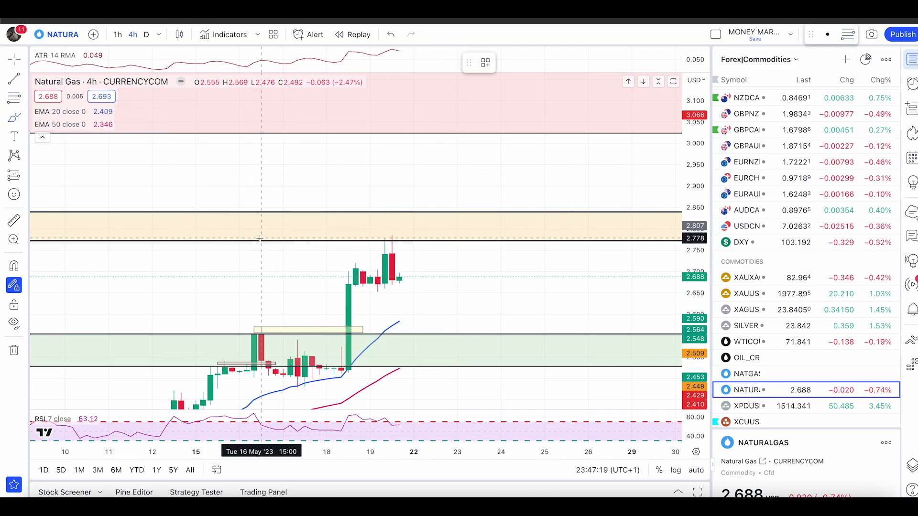
left_click_drag(263, 235, 480, 238)
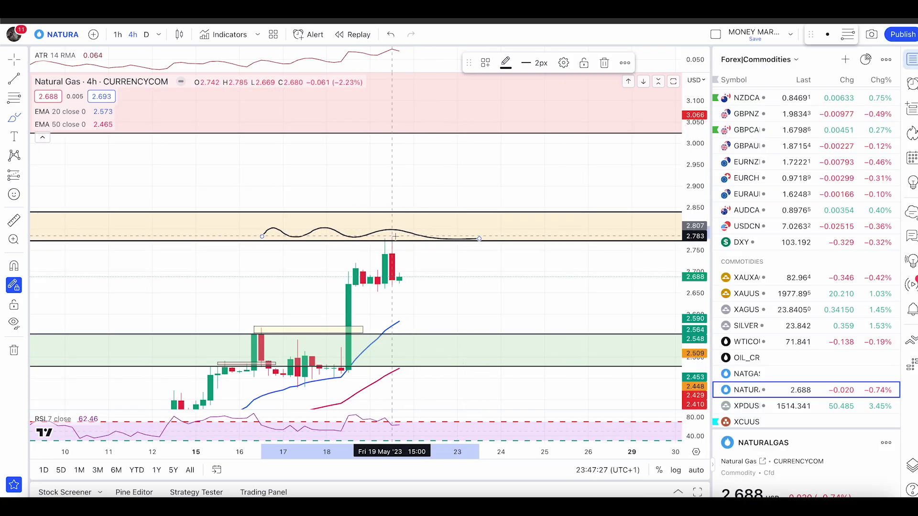
mouse_move(388, 277)
left_mouse_down()
mouse_move(398, 281)
mouse_move(412, 267)
mouse_move(399, 242)
left_mouse_up()
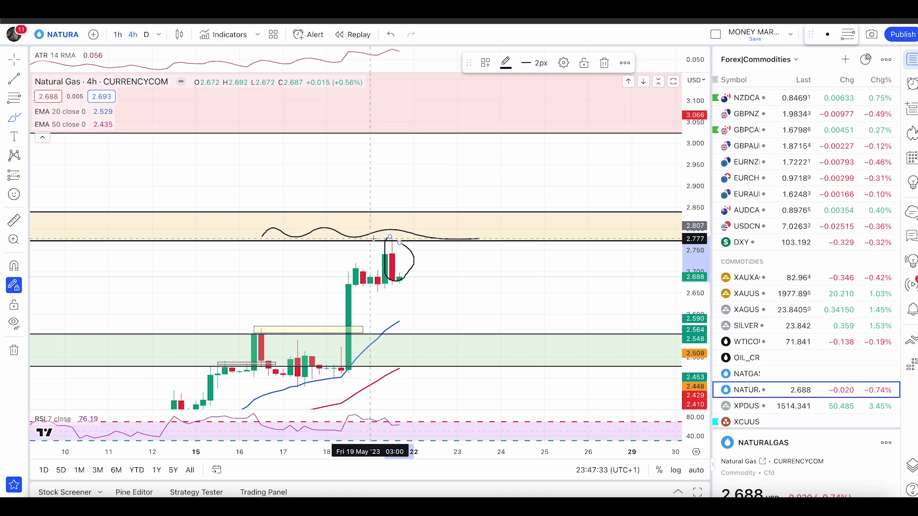
key("ctrl+z")
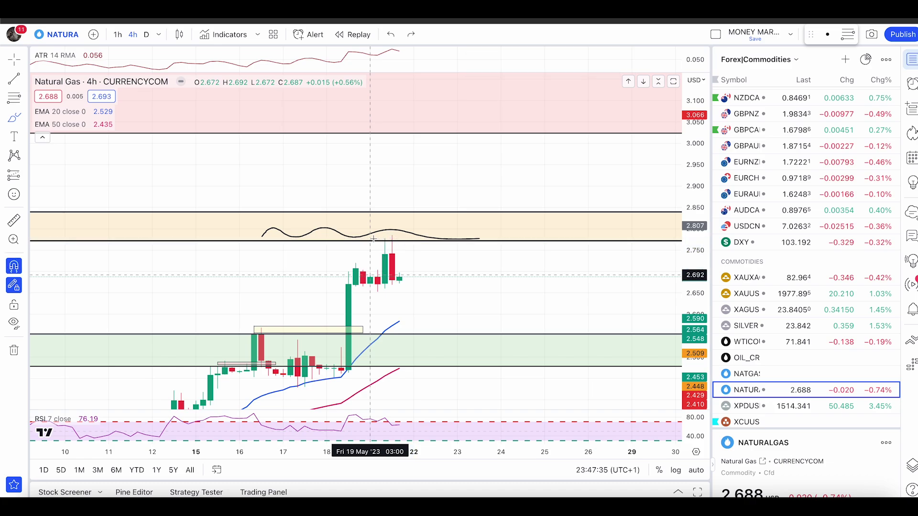
key("ctrl")
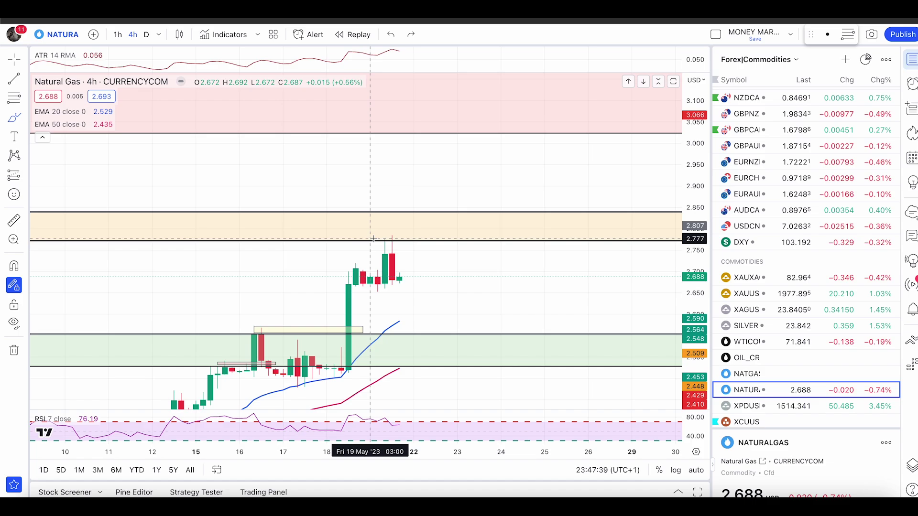
- Sketch Natural Gas's possible moves around the orange resistance zone with brush strokes, undoing the marks between sketches
left_click_drag(454, 285, 461, 207)
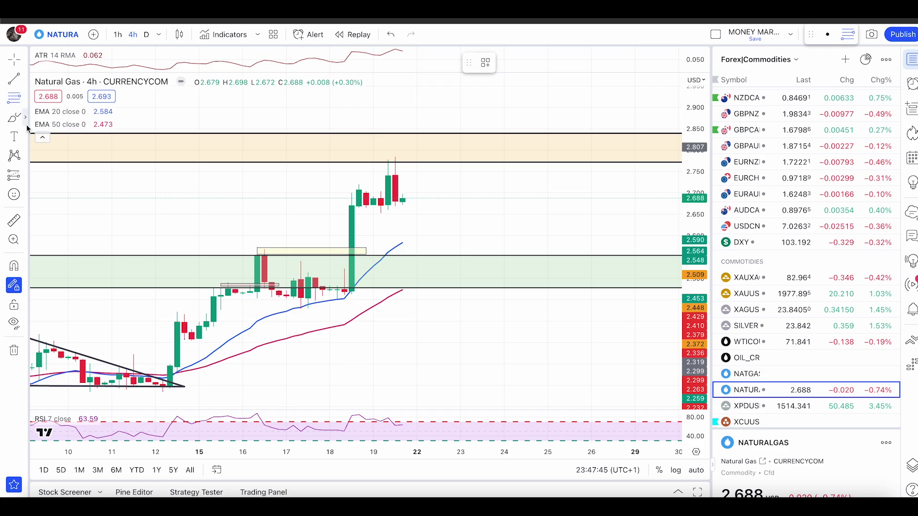
left_click(15, 119)
mouse_move(209, 163)
left_mouse_down()
mouse_move(239, 147)
mouse_move(324, 158)
mouse_move(440, 145)
left_mouse_up()
key("ctrl+z")
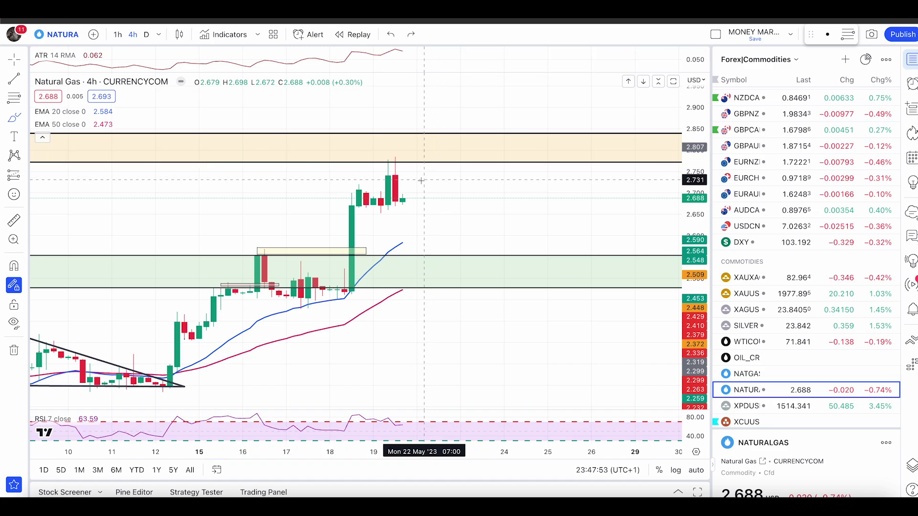
mouse_move(395, 185)
left_mouse_down()
mouse_move(418, 239)
mouse_move(475, 123)
mouse_move(499, 163)
left_mouse_up()
key("ctrl+z")
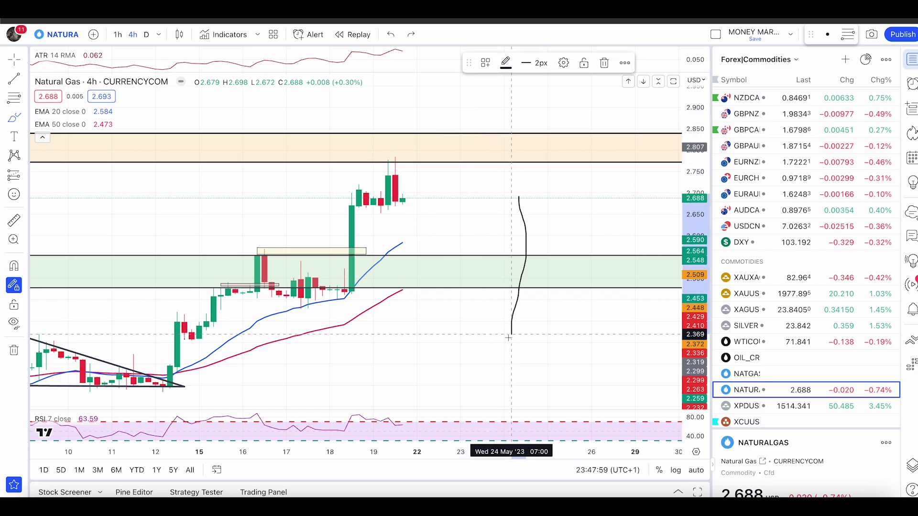
left_click_drag(495, 196, 511, 236)
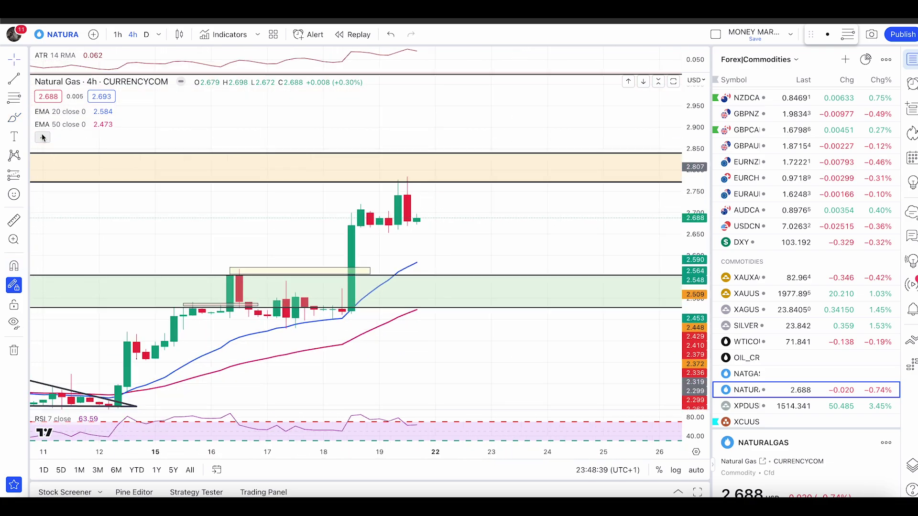
left_click(16, 99)
left_click(379, 177)
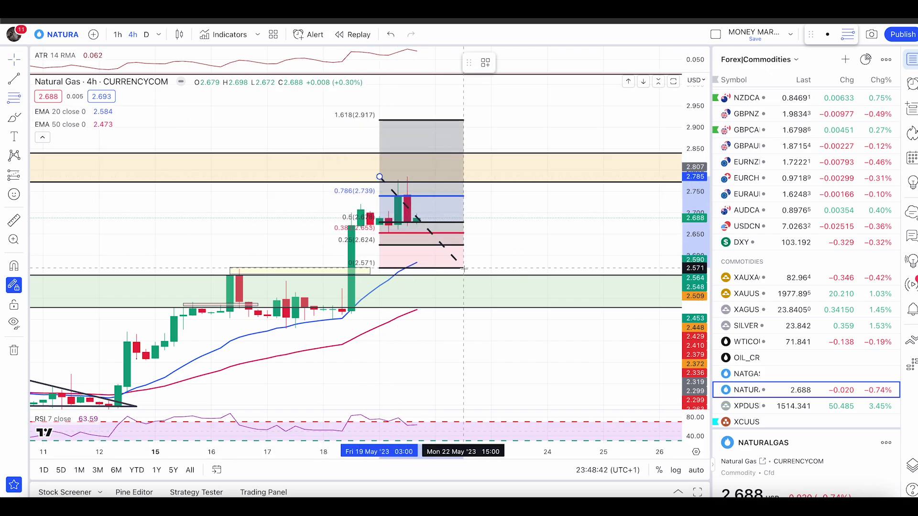
key("Escape")
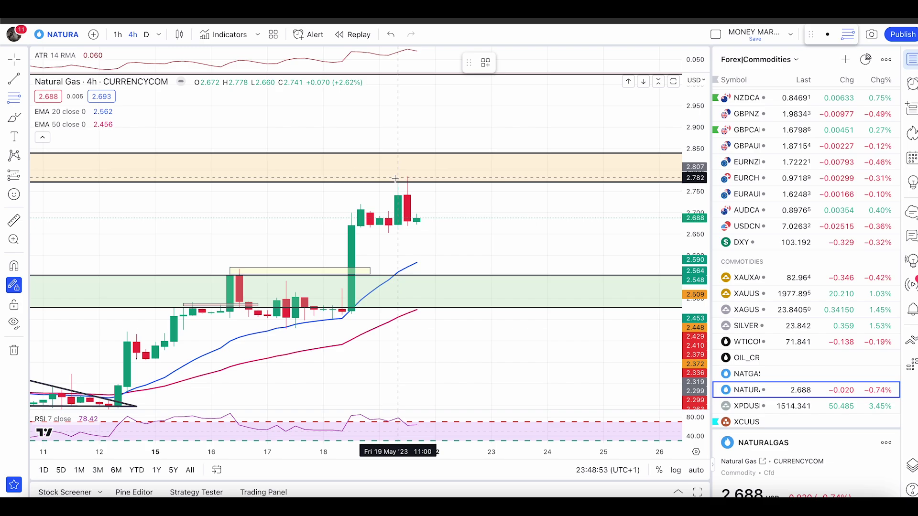
- Draw a Fib Retracement on Natural Gas from about 2.783 down to 2.553, sketch a rise towards the orange zone, and undo it all
left_click(395, 178)
left_click(472, 276)
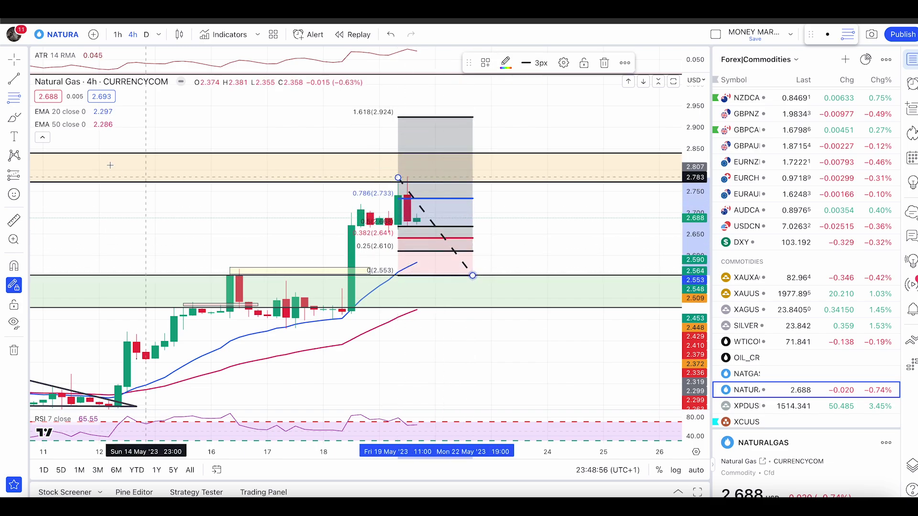
left_click(14, 117)
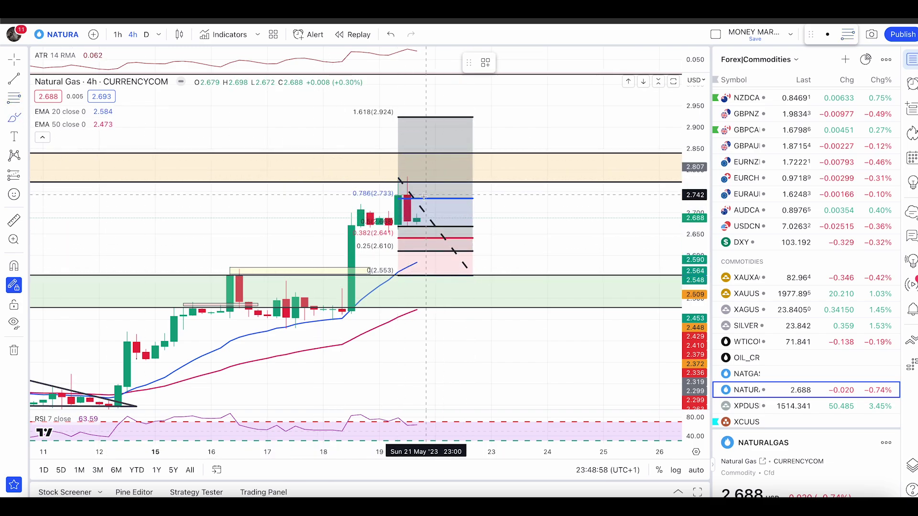
left_click_drag(415, 221, 407, 225)
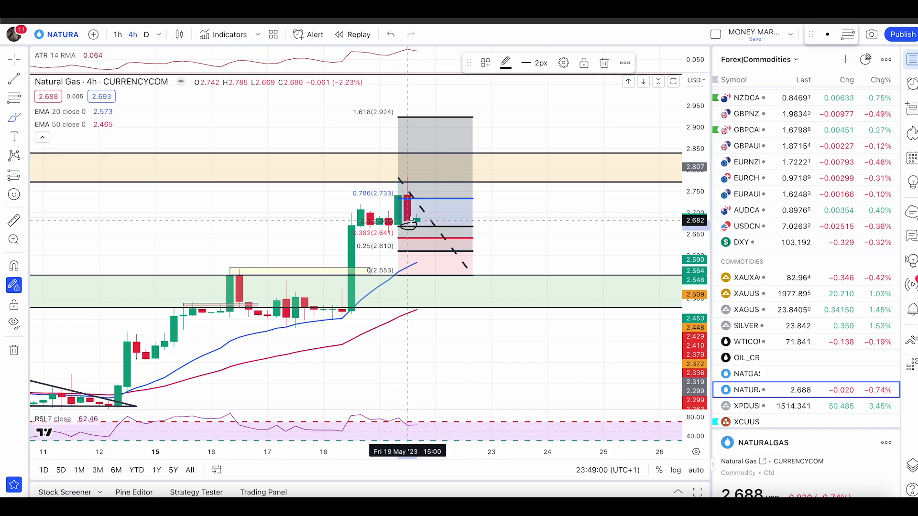
mouse_move(417, 221)
left_mouse_down()
mouse_move(463, 178)
mouse_move(437, 184)
mouse_move(482, 190)
left_mouse_up()
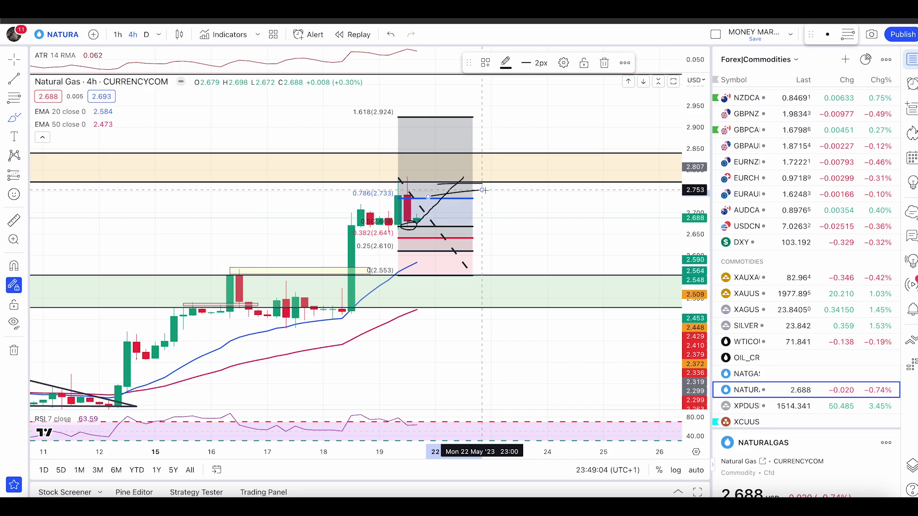
key("ctrl+z")
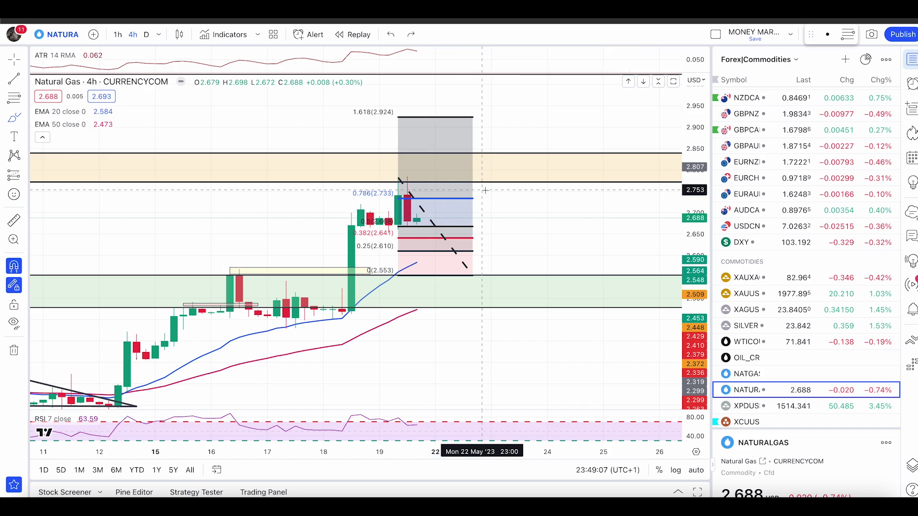
key("ctrl+z")
key("ctrl+z")
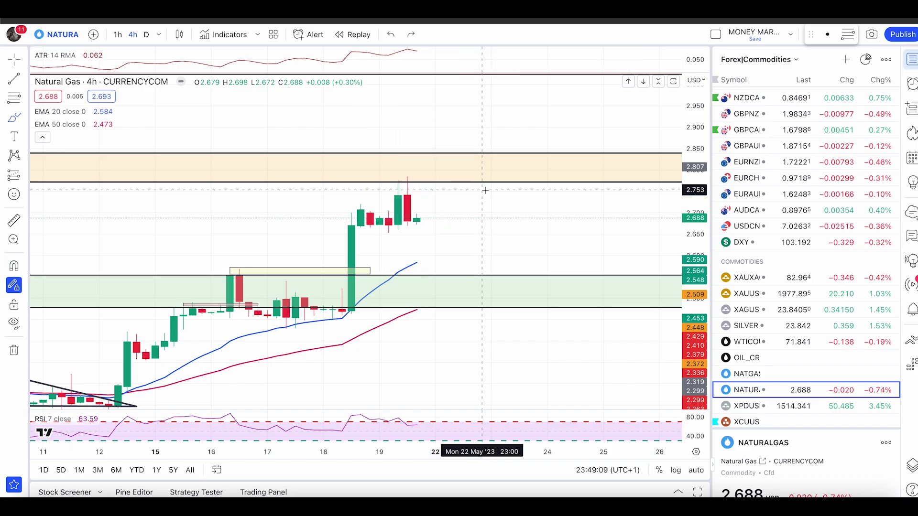
- Brush a breakout path above Natural Gas's orange zone, circle the large green candle and mark the space beside it, then undo the strokes
mouse_move(418, 226)
left_mouse_down()
mouse_move(453, 113)
mouse_move(519, 123)
left_mouse_up()
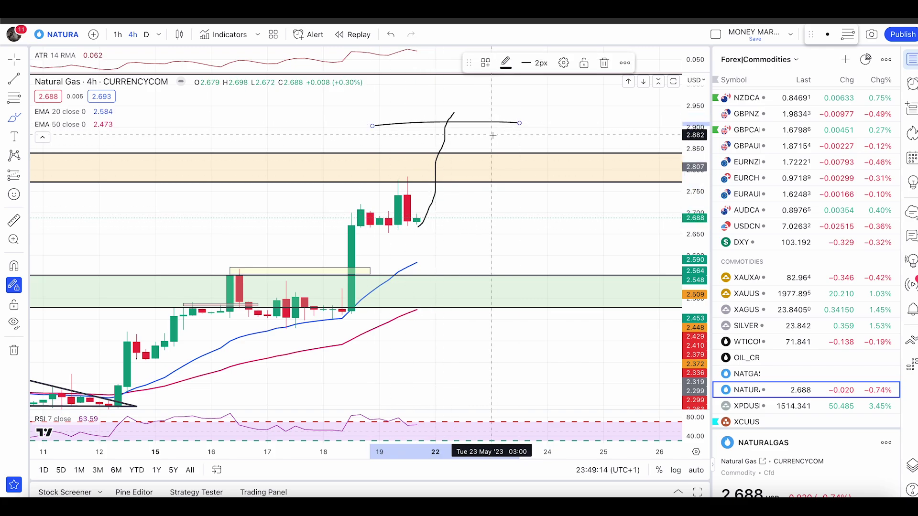
mouse_move(349, 223)
left_mouse_down()
mouse_move(323, 295)
mouse_move(363, 318)
mouse_move(377, 234)
mouse_move(400, 207)
mouse_move(398, 187)
left_mouse_up()
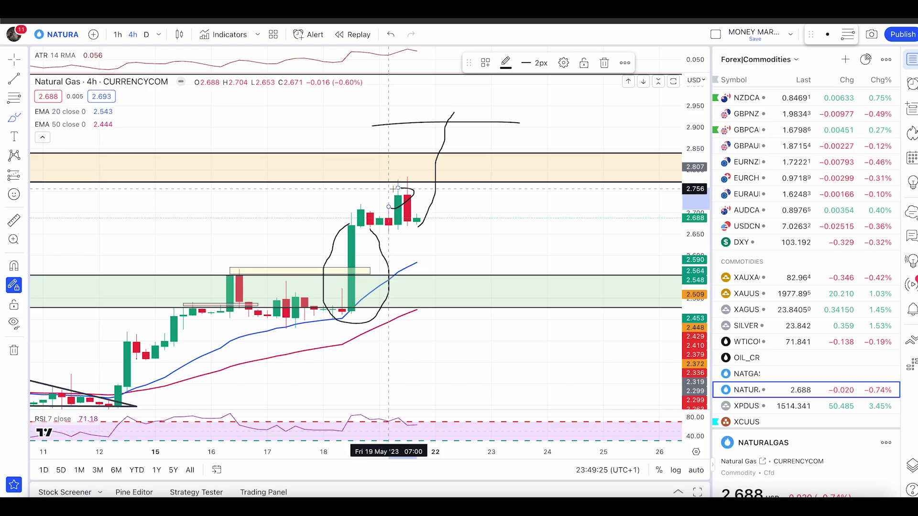
key("ctrl+z")
key("ctrl+z")
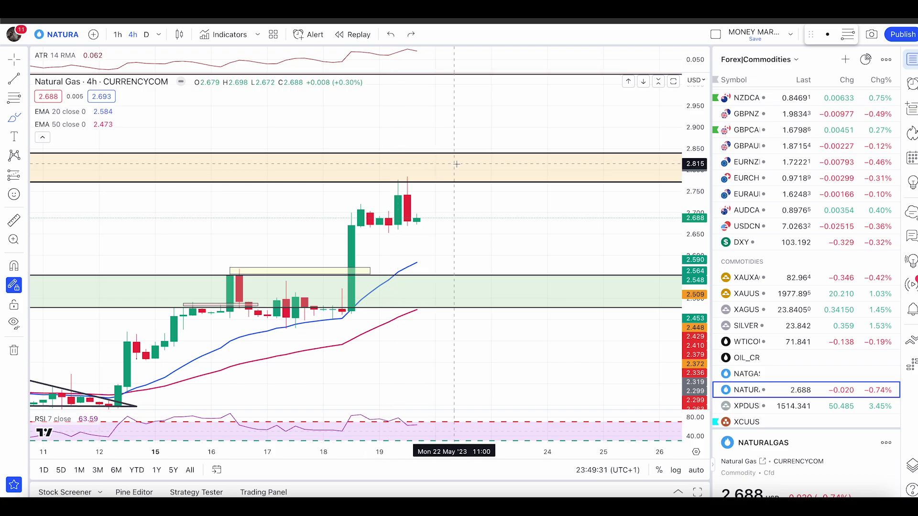
mouse_move(352, 247)
left_mouse_down()
mouse_move(383, 255)
mouse_move(351, 256)
left_mouse_up()
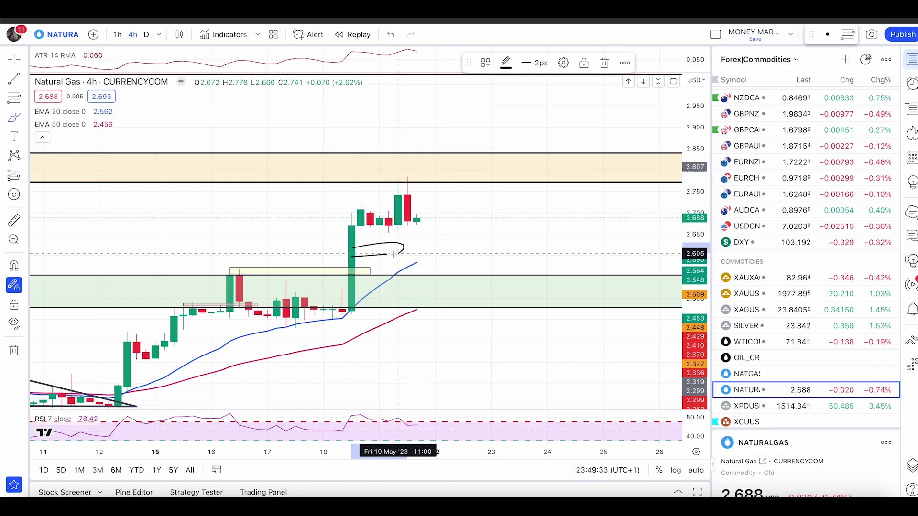
key("ctrl+z")
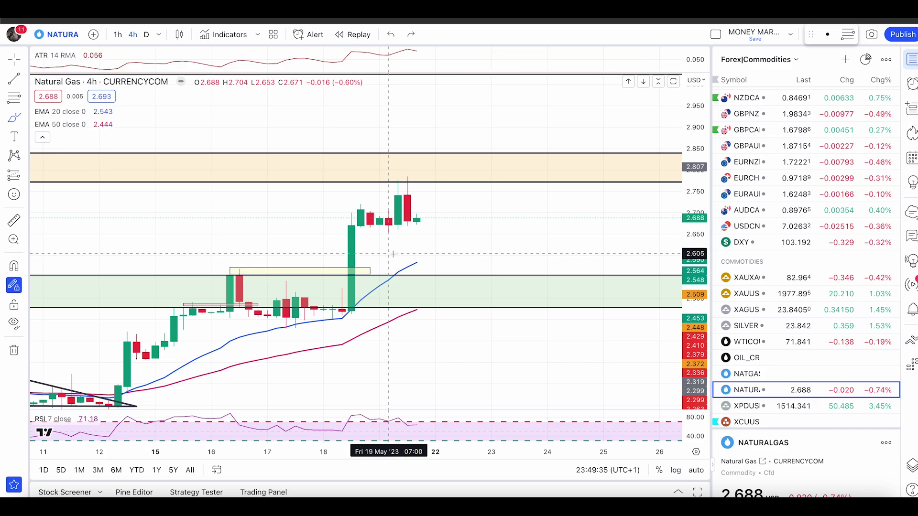
- Draw a Fib Retracement from about 2.782 down to 2.556 and brush a rise from the last candle to the orange zone
left_click(14, 98)
left_click_drag(371, 178, 473, 275)
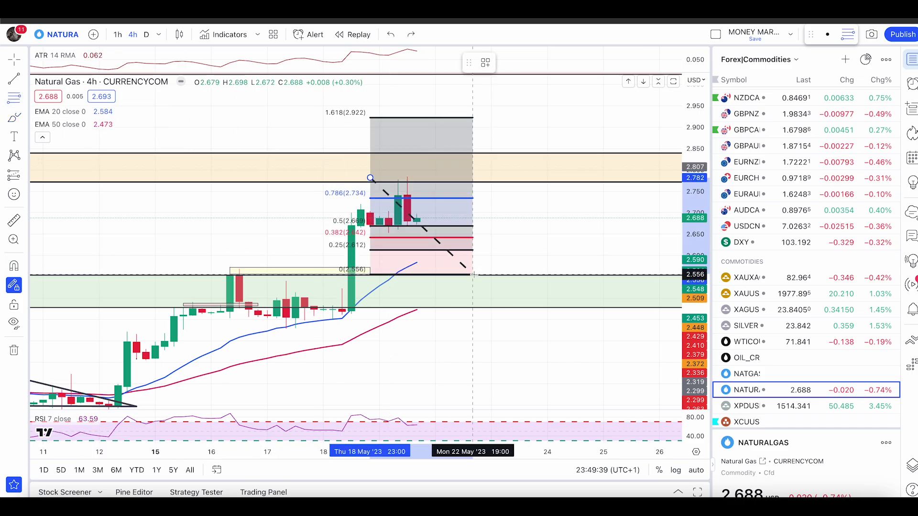
left_click(14, 118)
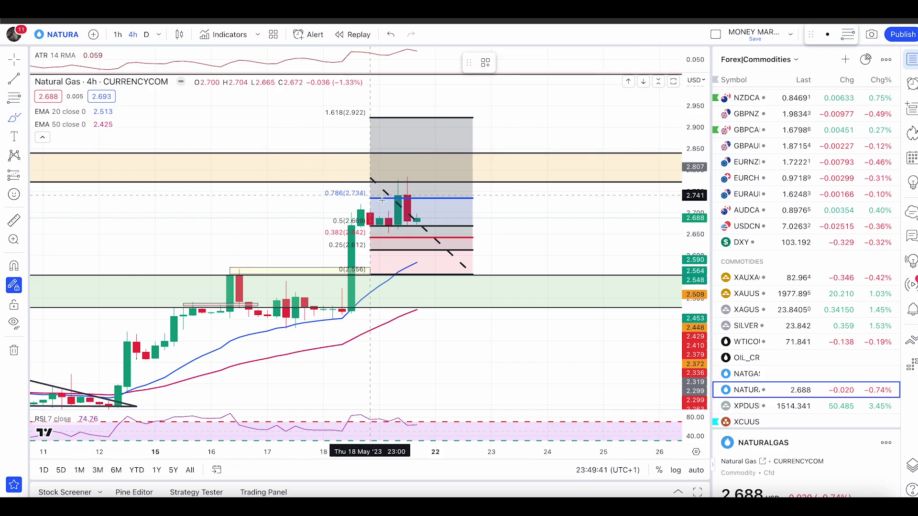
left_click_drag(418, 223, 467, 181)
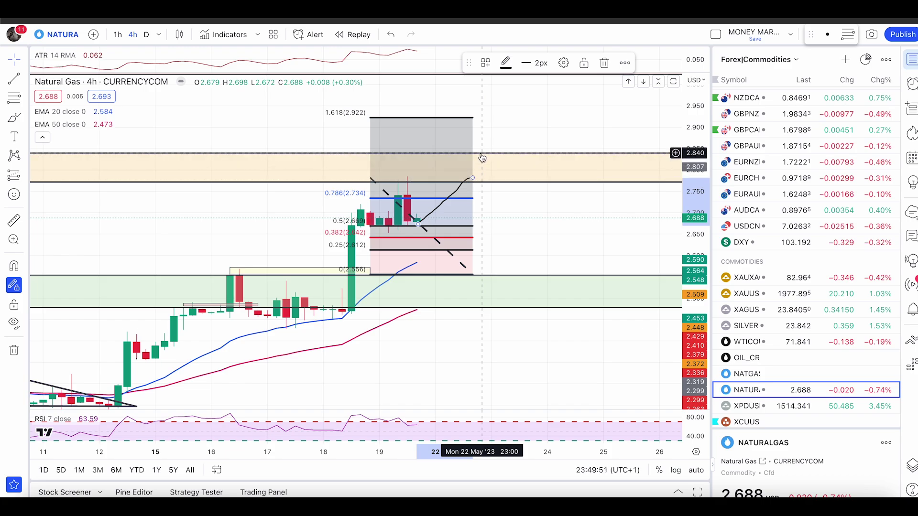
- Sketch possible rejection and breakout paths at the orange zone with the brush, then remove the strokes and the Fib Retracement
left_click(14, 118)
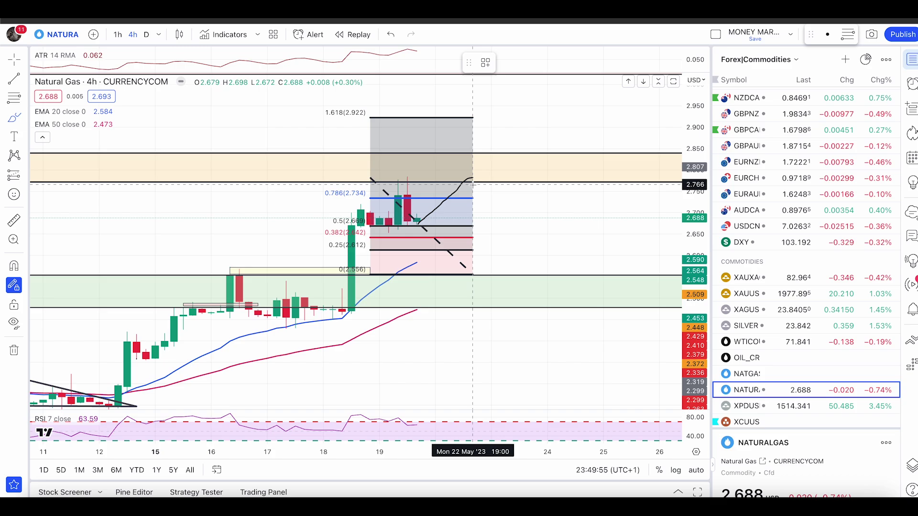
left_click_drag(472, 178, 473, 197)
mouse_move(479, 161)
left_mouse_down()
mouse_move(454, 203)
mouse_move(492, 196)
mouse_move(482, 182)
mouse_move(472, 178)
mouse_move(491, 235)
left_mouse_up()
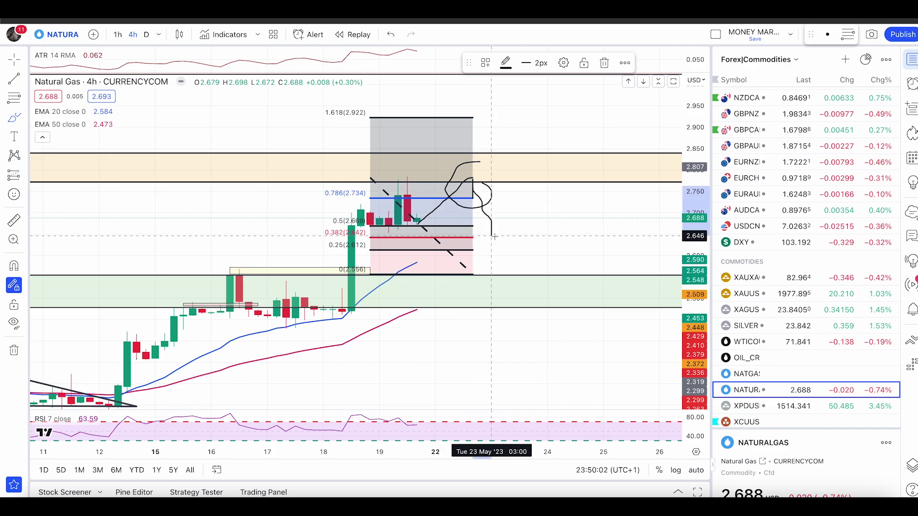
mouse_move(405, 175)
left_mouse_down()
mouse_move(425, 186)
mouse_move(416, 172)
mouse_move(464, 181)
mouse_move(482, 145)
mouse_move(491, 175)
mouse_move(529, 130)
left_mouse_up()
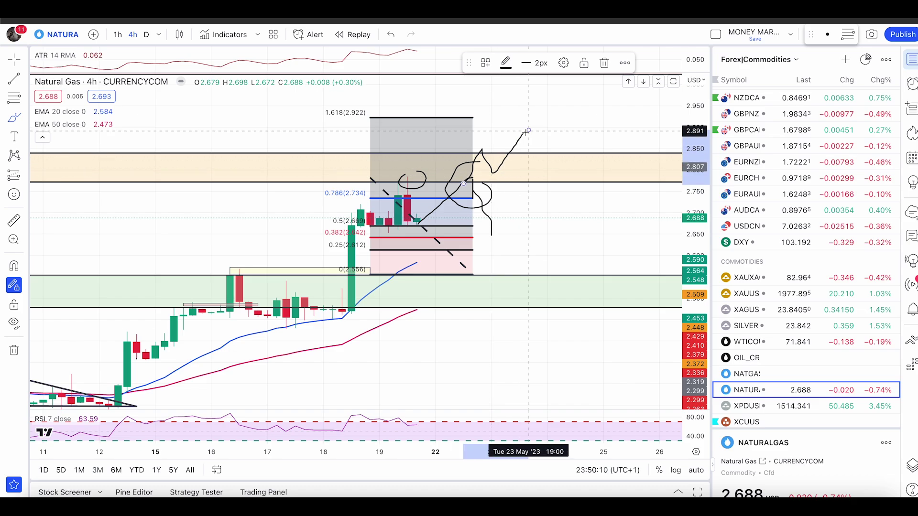
key("super+z")
key("super+z")
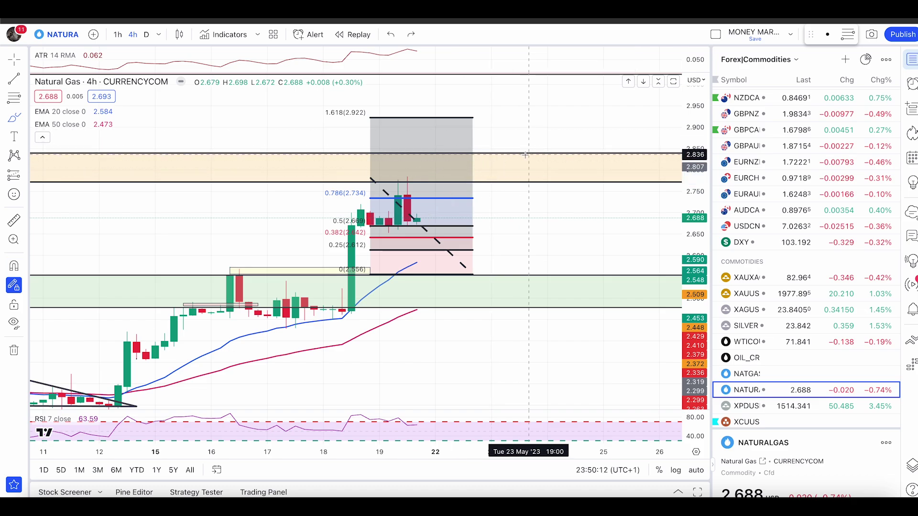
right_click(440, 117)
left_click(454, 279)
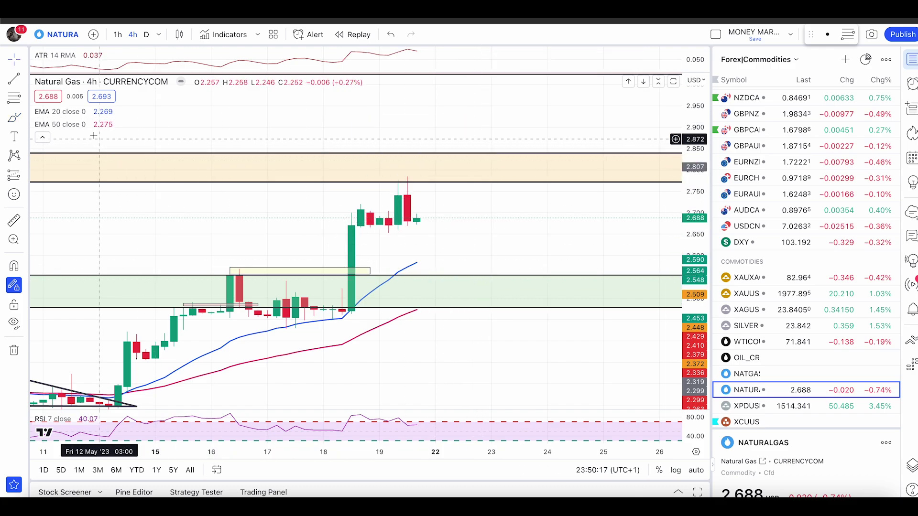
- Draw a Fib Retracement on Natural Gas from about 2.785 at the recent high down to about 2.478 at the green zone's lower edge
left_click(15, 99)
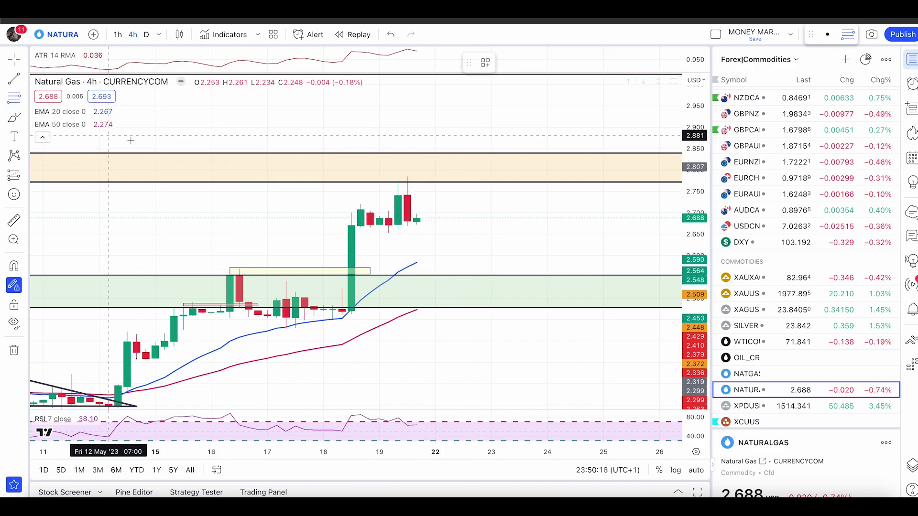
left_click(387, 177)
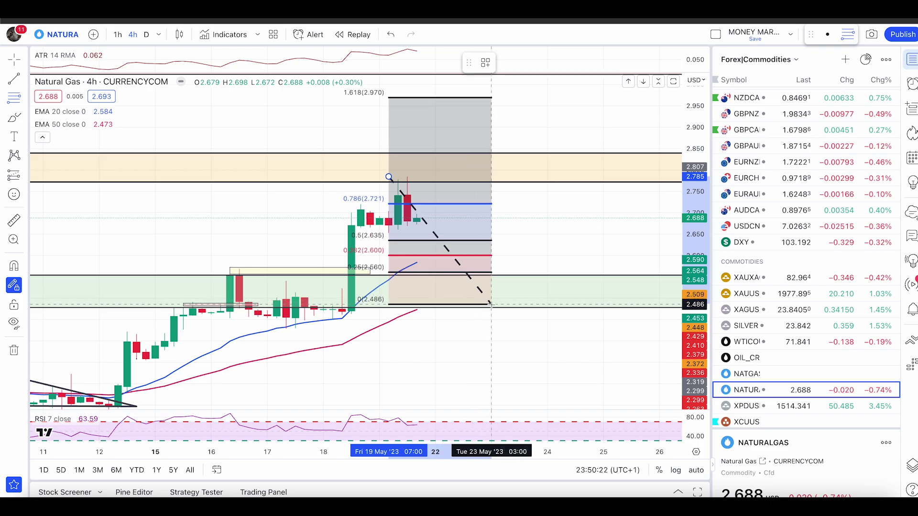
left_click(494, 308)
scroll(287, 191, "right", 1)
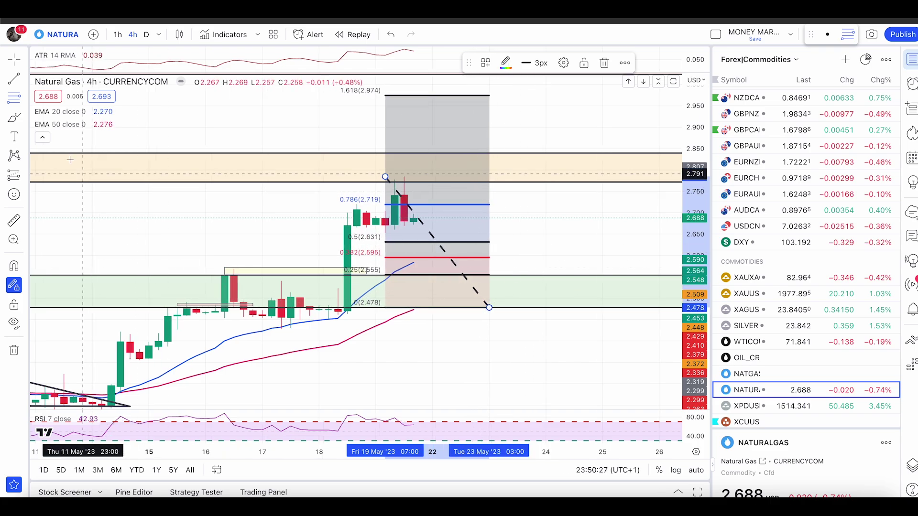
- Brush a pullback to the 0.5 level and a bounce to the orange zone, circle the turning points, and undo the circles
left_click(13, 122)
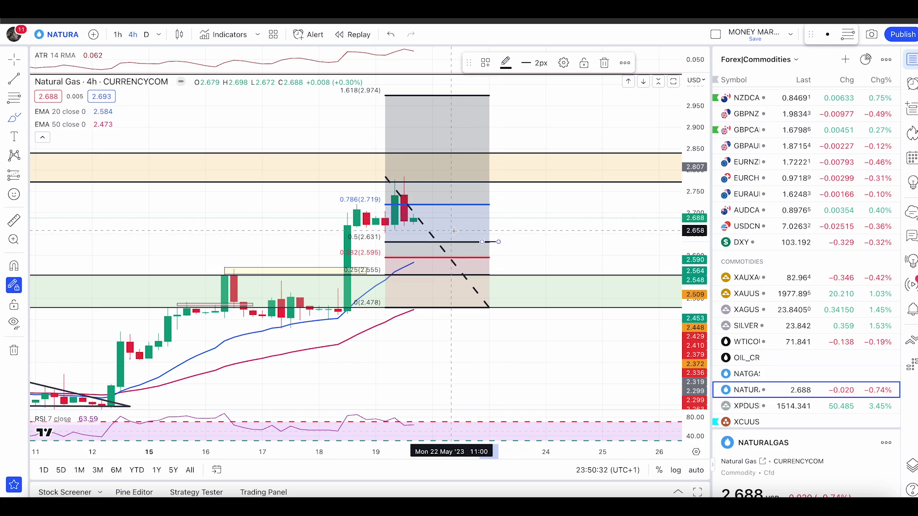
left_click_drag(406, 211, 475, 243)
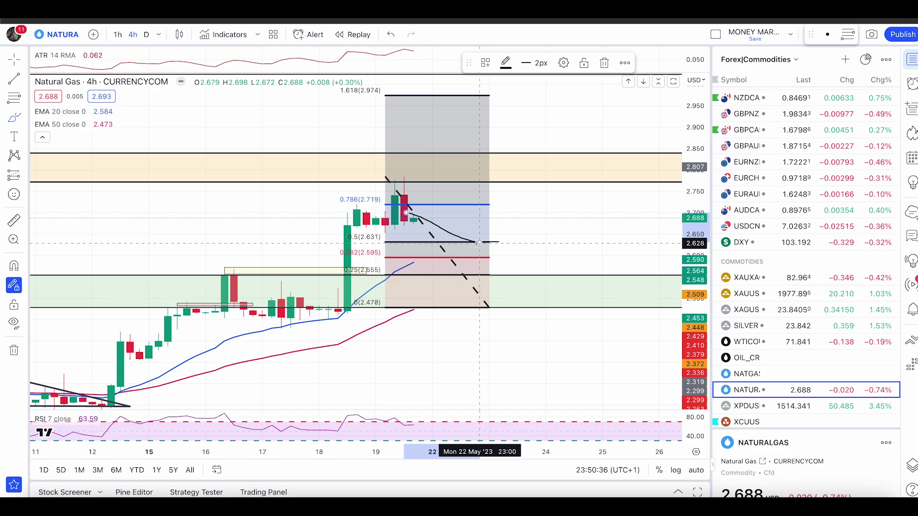
left_click_drag(479, 242, 520, 177)
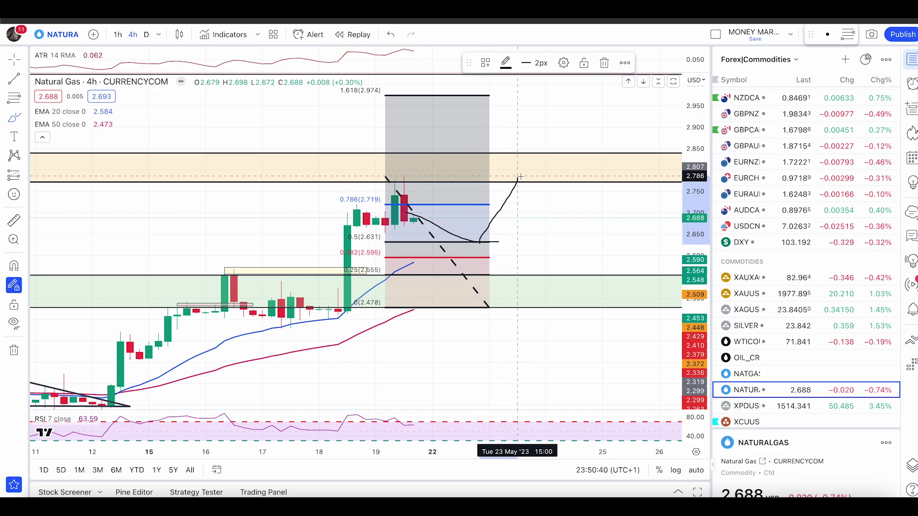
mouse_move(473, 238)
left_mouse_down()
mouse_move(494, 242)
mouse_move(471, 238)
left_mouse_up()
mouse_move(516, 178)
left_mouse_down()
mouse_move(490, 180)
mouse_move(519, 190)
mouse_move(508, 171)
mouse_move(514, 184)
mouse_move(501, 205)
mouse_move(536, 204)
mouse_move(529, 194)
left_mouse_up()
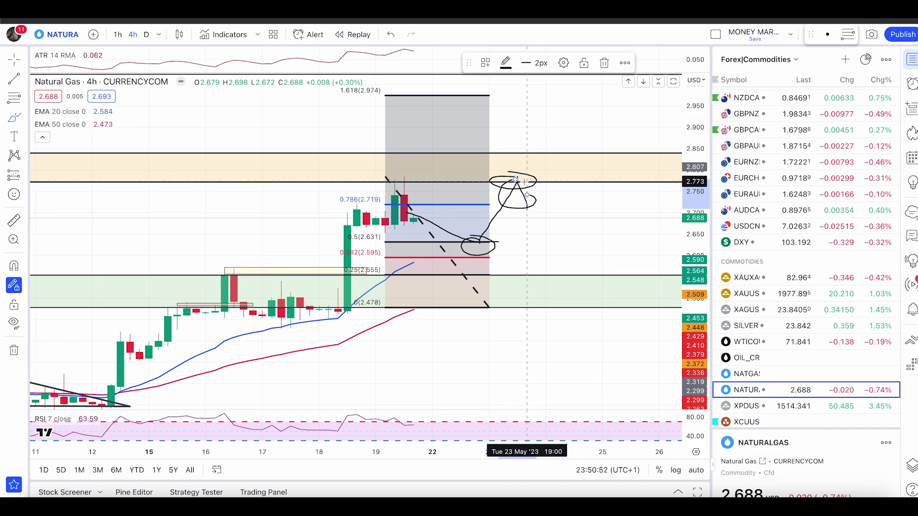
key("ctrl+z")
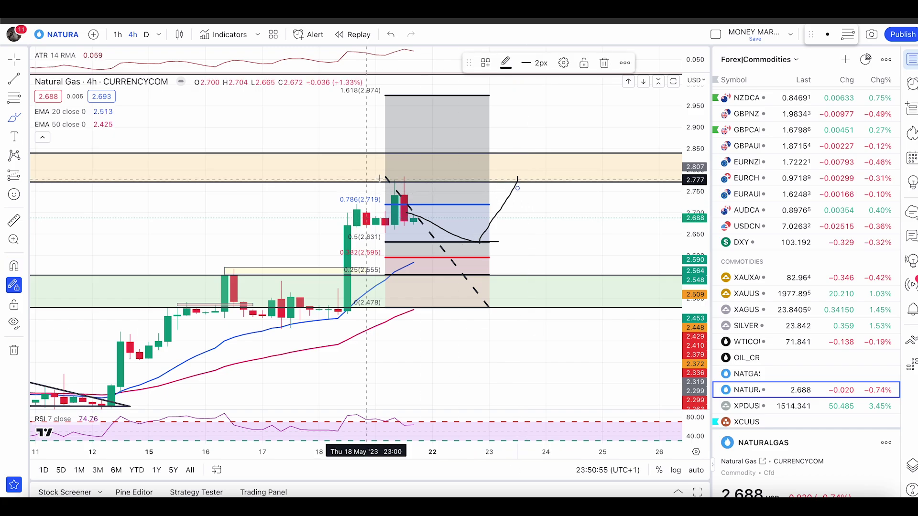
mouse_move(422, 172)
left_mouse_down()
mouse_move(387, 174)
mouse_move(418, 171)
left_mouse_up()
key("ctrl+z")
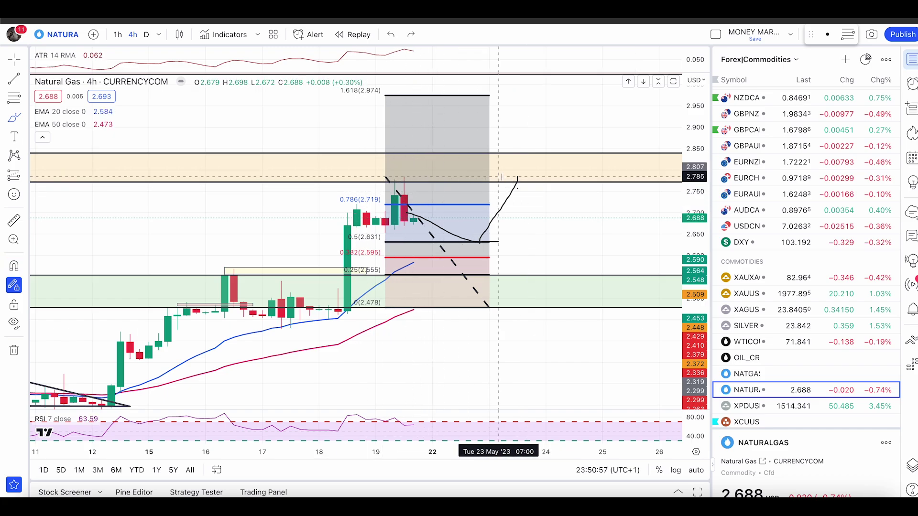
- Extend the brushed path through and above the orange zone, then undo all the strokes and the Fib Retracement
mouse_move(518, 184)
left_mouse_down()
mouse_move(539, 181)
mouse_move(573, 125)
mouse_move(573, 172)
left_mouse_up()
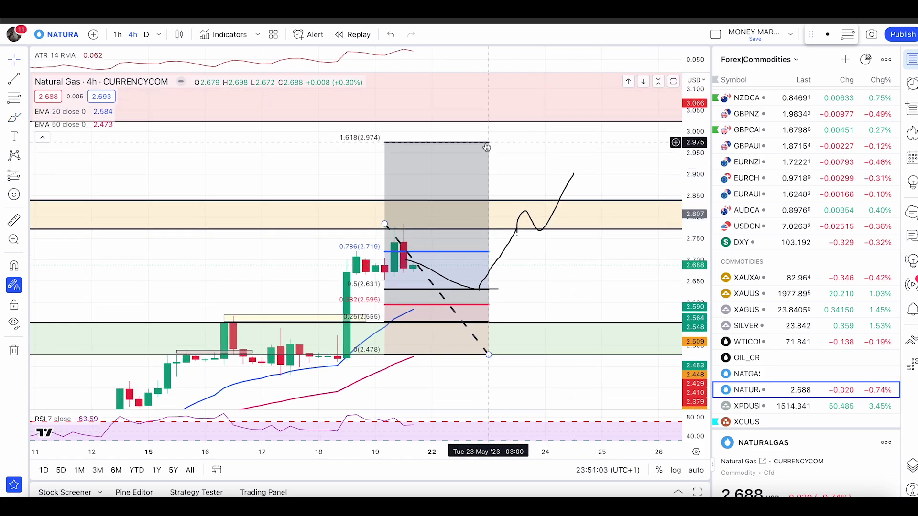
key("ctrl+z")
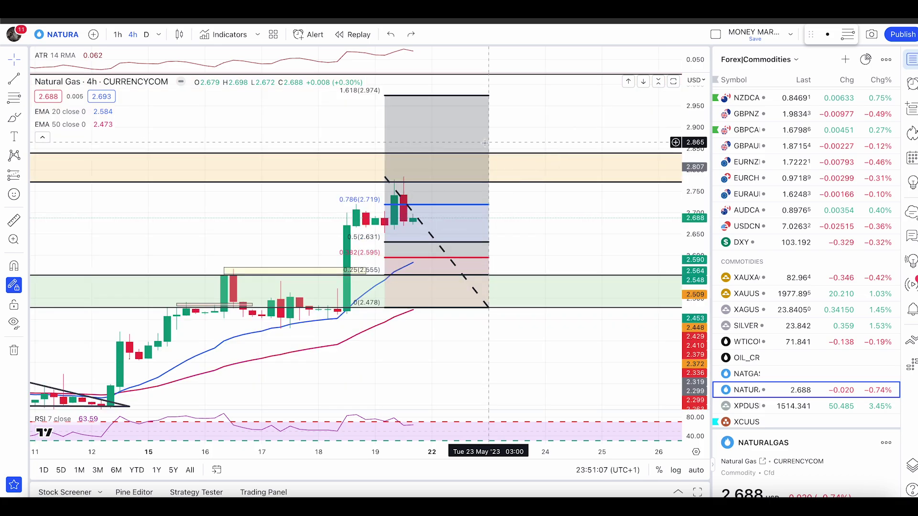
key("ctrl+z")
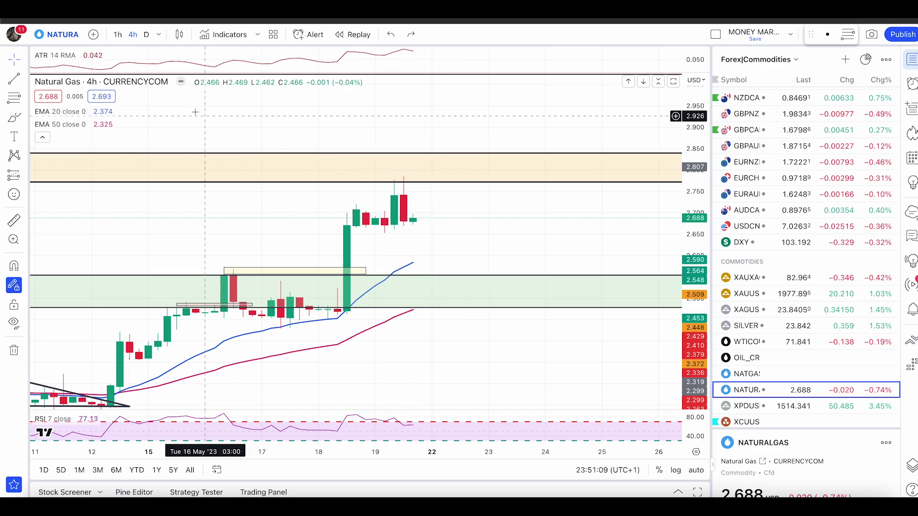
- Switch the Natural Gas chart to the 1-hour timeframe to show the price action around the green and orange zones
left_click(117, 34)
scroll(514, 243, "down", 4)
right_click(579, 209)
left_click(609, 217)
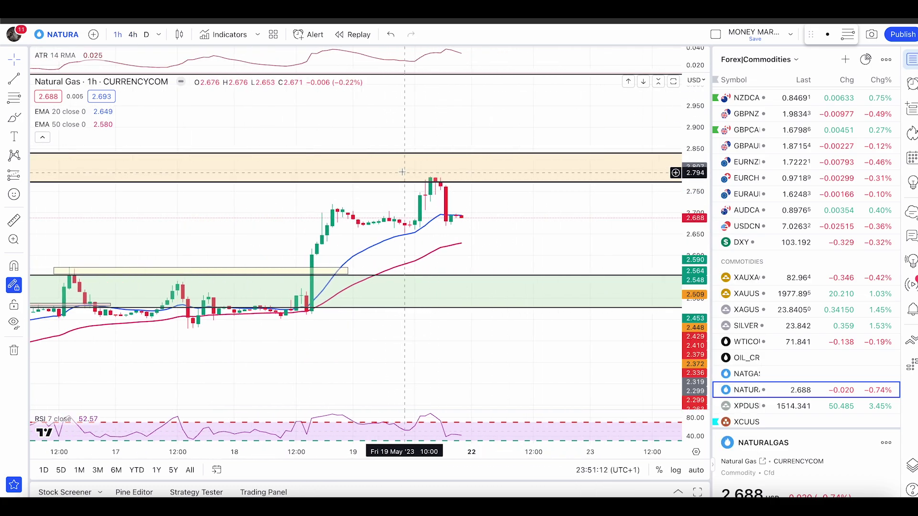
- Brush a mark over the recent high and a circled rally back into the orange zone, then undo all the strokes
left_click_drag(413, 179, 441, 180)
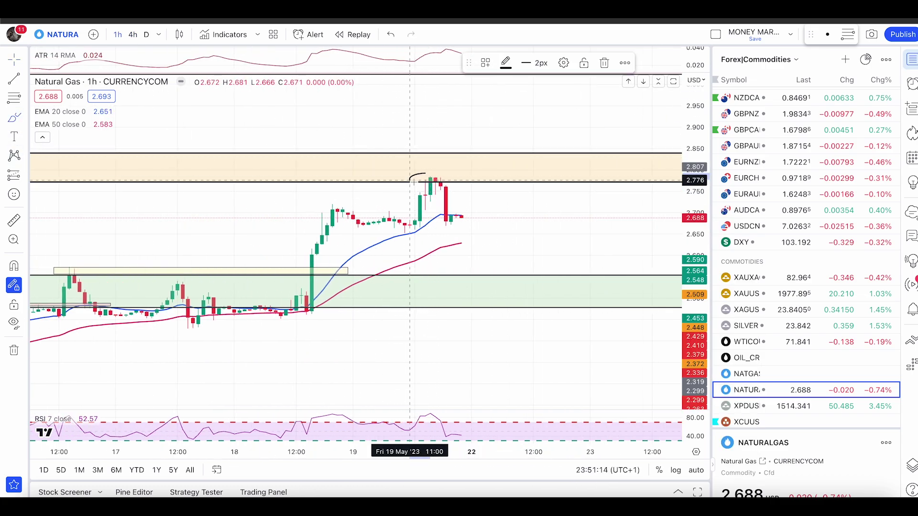
mouse_move(459, 218)
left_mouse_down()
mouse_move(502, 174)
mouse_move(502, 190)
mouse_move(514, 196)
left_mouse_up()
left_click_drag(487, 176, 414, 170)
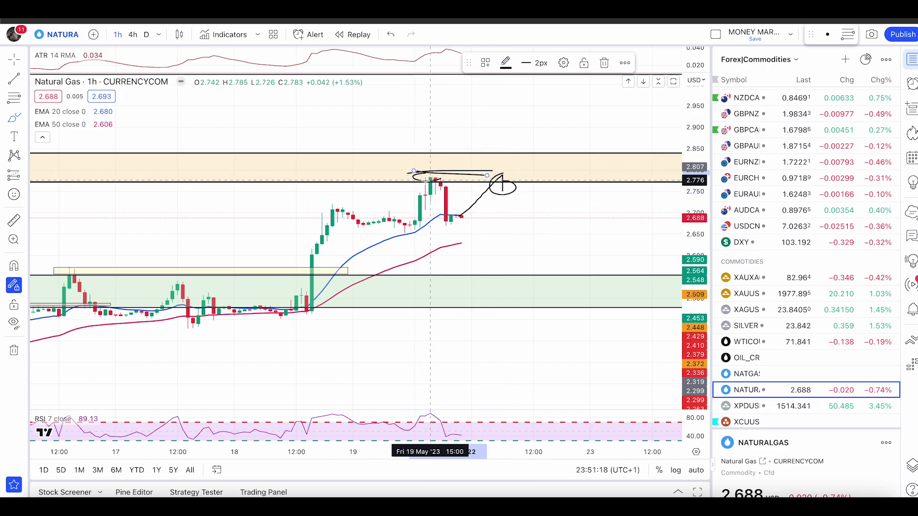
key("ctrl+z")
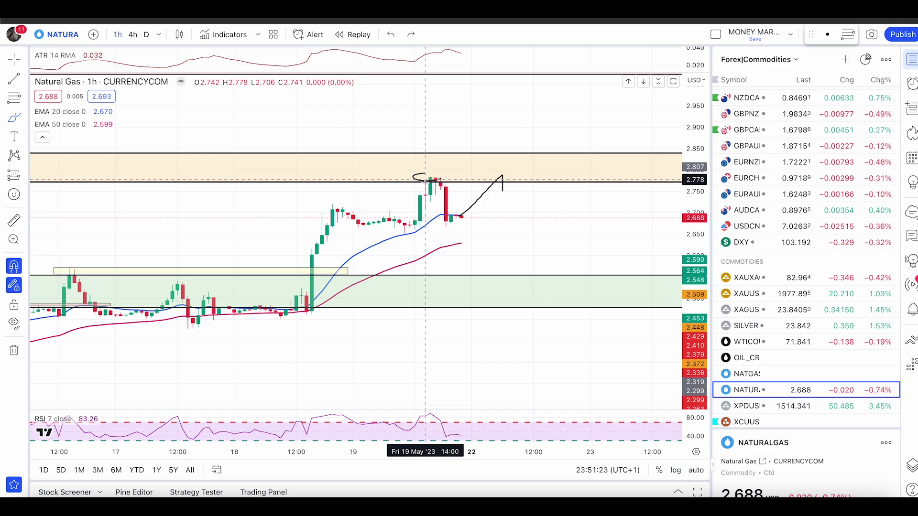
key("ctrl+z")
key("ctrl+z")
key("ctrl+z")
key("ctrl+z")
key("ctrl+z")
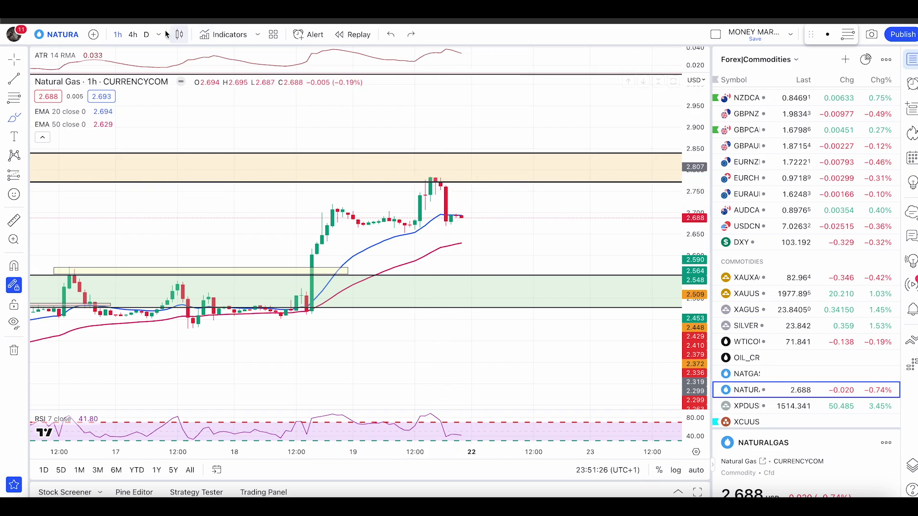
- Switch the Natural Gas chart to the 4-hour timeframe to show the rise from the lower green zone to the orange zone
left_click(129, 35)
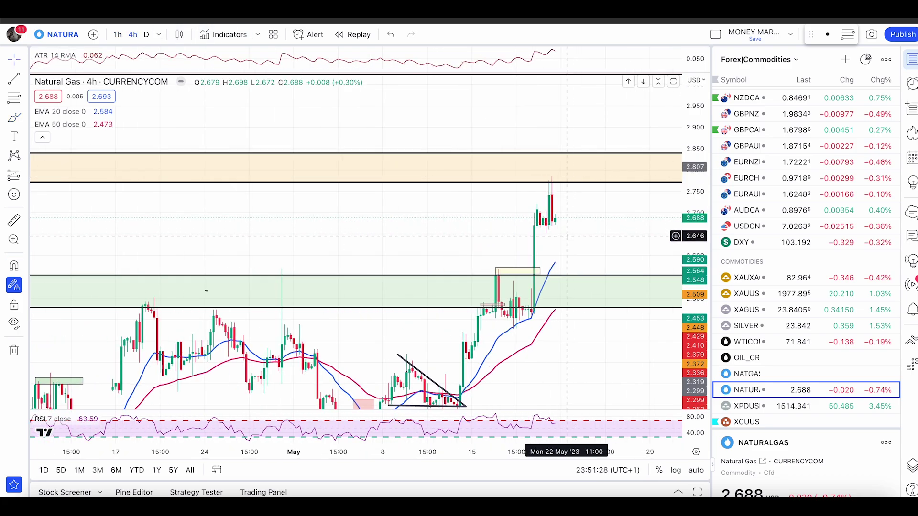
left_click_drag(692, 213, 692, 281)
scroll(621, 280, "up", 3)
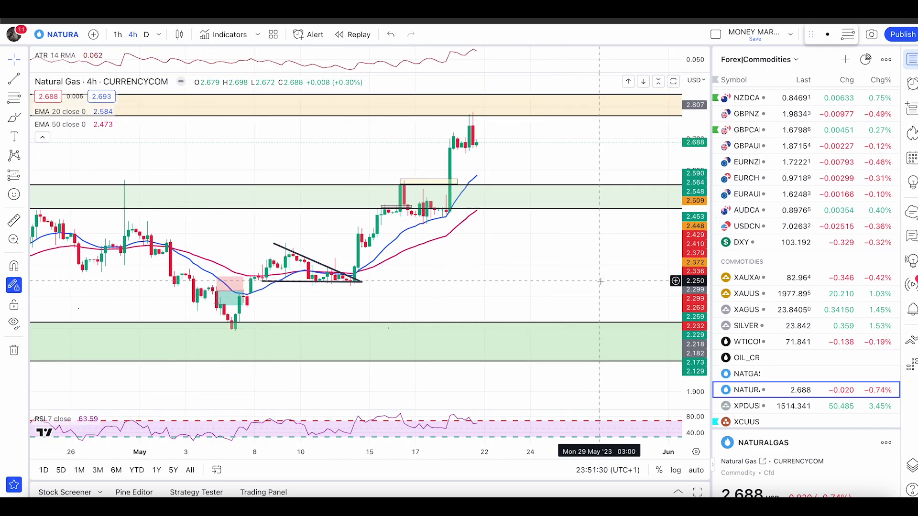
- Brush the uptrend's swings from the lower green zone to the orange zone and mark the high and pullback at the yellow box
left_click(15, 118)
mouse_move(214, 331)
left_mouse_down()
mouse_move(228, 313)
mouse_move(246, 339)
mouse_move(235, 314)
mouse_move(246, 293)
mouse_move(311, 282)
mouse_move(389, 191)
mouse_move(405, 216)
mouse_move(477, 117)
left_mouse_up()
key("ctrl+z")
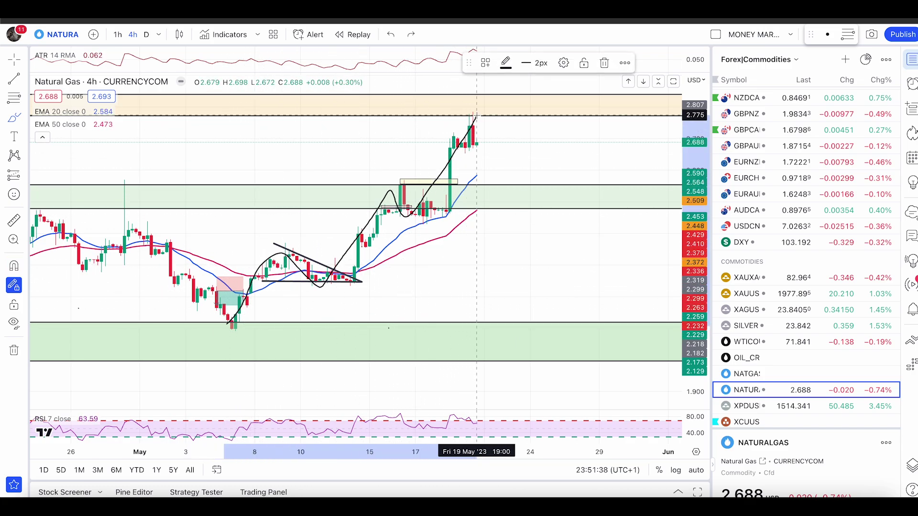
mouse_move(401, 181)
left_mouse_down()
mouse_move(396, 191)
mouse_move(412, 183)
left_mouse_up()
left_click_drag(404, 182, 427, 219)
- Brush a push into the orange zone, a pullback and a continuation above it, then undo all the strokes
left_click_drag(474, 145, 503, 111)
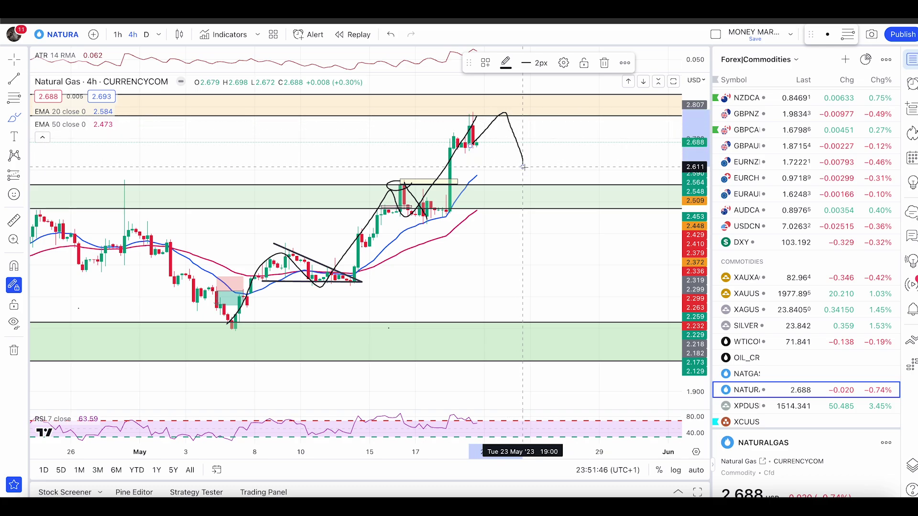
mouse_move(502, 164)
left_mouse_down()
mouse_move(542, 163)
mouse_move(604, 78)
left_mouse_up()
key("ctrl+z")
key("ctrl+z")
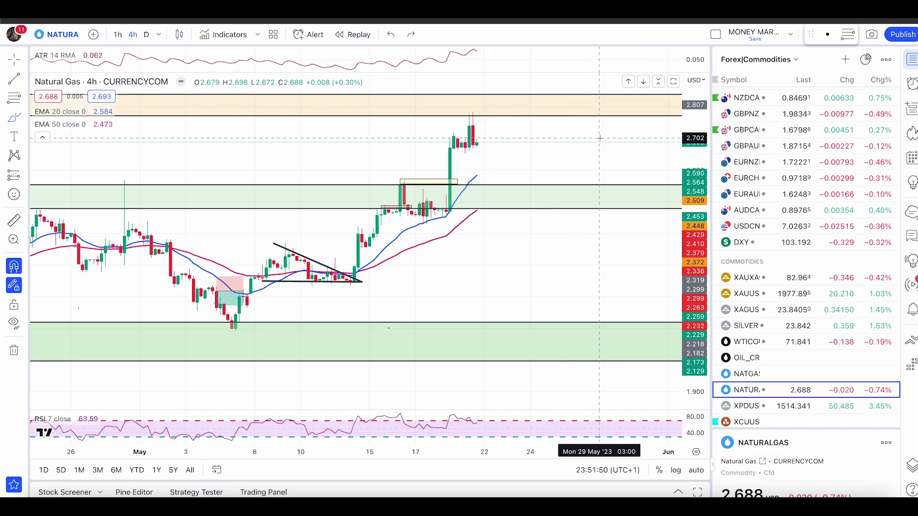
- Examine the longer 4-hour Natural Gas price history and the red zone above the orange zone
key("Escape")
left_click_drag(599, 138, 567, 171)
left_click_drag(691, 195, 687, 255)
scroll(652, 219, "down", 4)
left_click_drag(652, 206, 530, 277)
scroll(642, 206, "down", 6)
left_click_drag(634, 202, 484, 200)
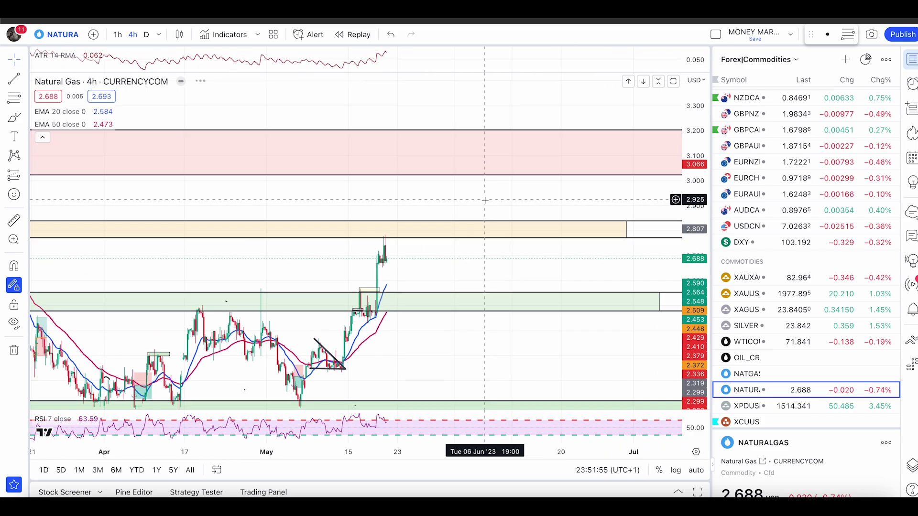
scroll(484, 201, "down", 5)
left_click_drag(548, 209, 388, 205)
- Brush rallies from the orange zone into the red zone with possible reversals, undoing the first path before sketching another
left_click(14, 120)
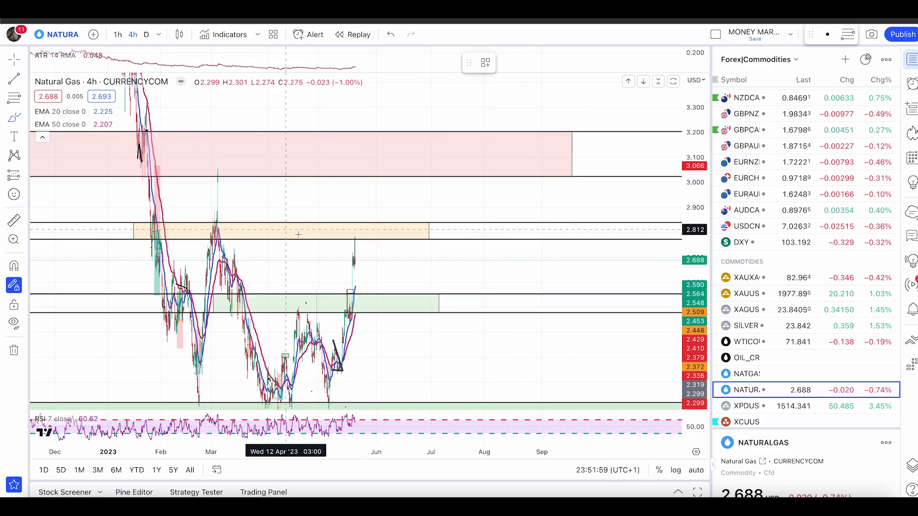
mouse_move(357, 233)
left_mouse_down()
mouse_move(414, 161)
mouse_move(426, 245)
left_mouse_up()
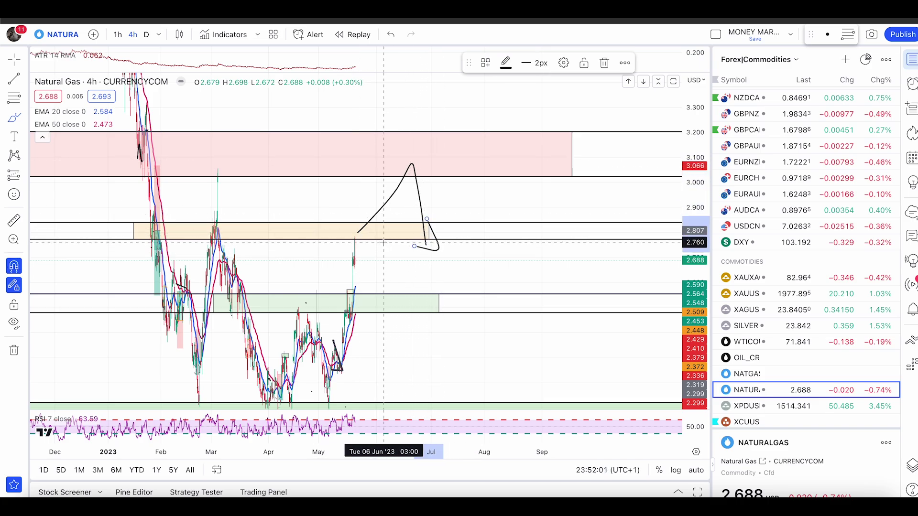
key("ctrl+z")
left_click(572, 154)
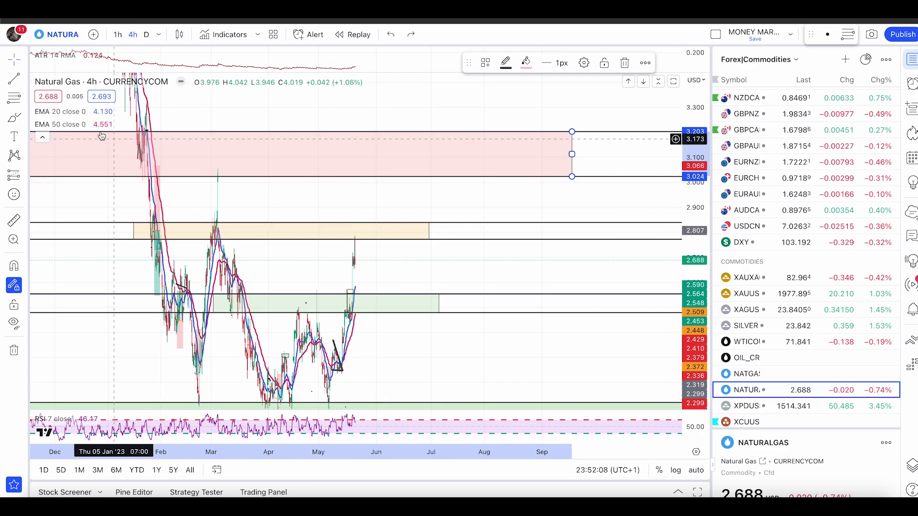
mouse_move(348, 233)
left_mouse_down()
mouse_move(433, 159)
mouse_move(429, 181)
mouse_move(454, 157)
mouse_move(464, 176)
mouse_move(484, 181)
left_mouse_up()
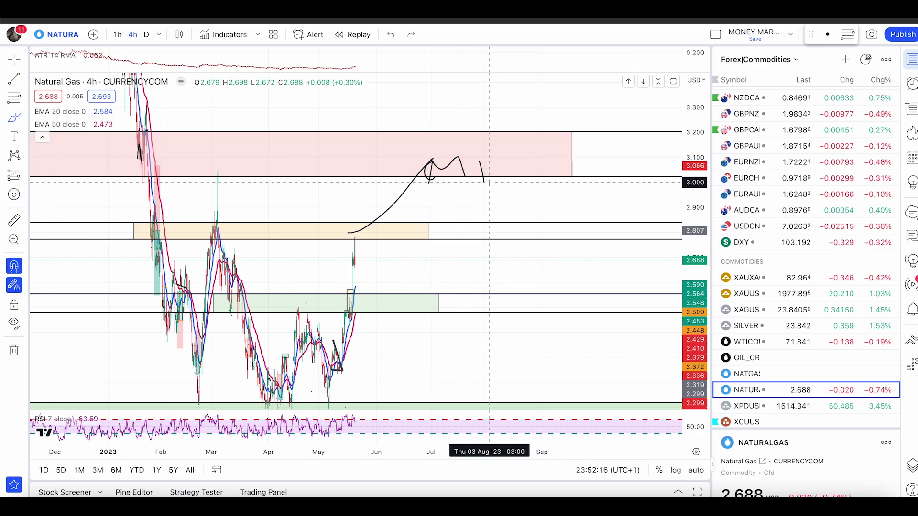
- Brush pullbacks toward the upper green zone with rebounds, circle the dip, and undo all the strokes
scroll(525, 249, "up", 5)
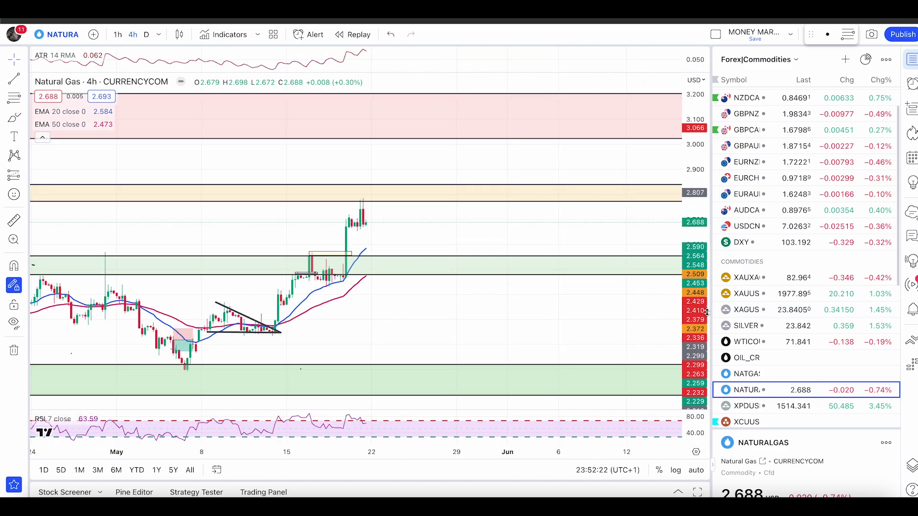
left_click_drag(695, 312, 693, 201)
right_click(587, 209)
left_click(540, 218)
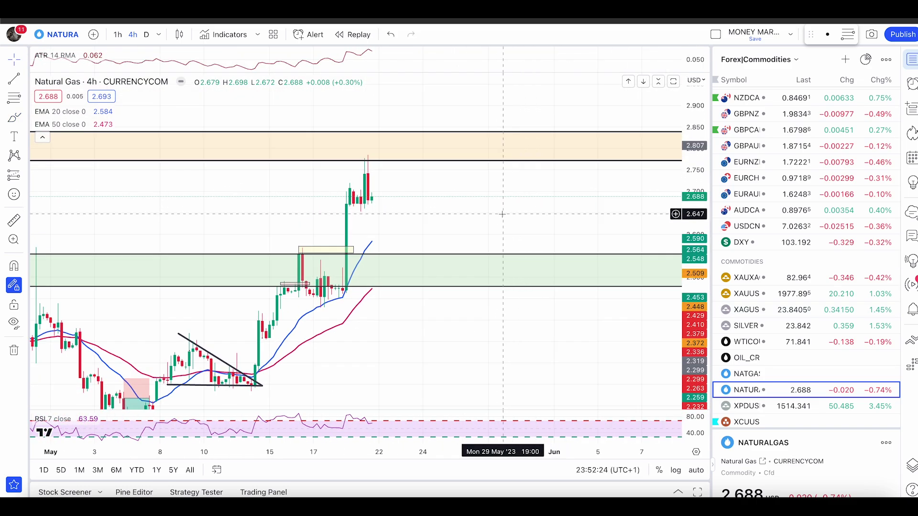
mouse_move(318, 195)
left_mouse_down()
mouse_move(330, 234)
mouse_move(313, 246)
mouse_move(339, 229)
mouse_move(335, 261)
mouse_move(401, 226)
left_mouse_up()
key("ctrl+z")
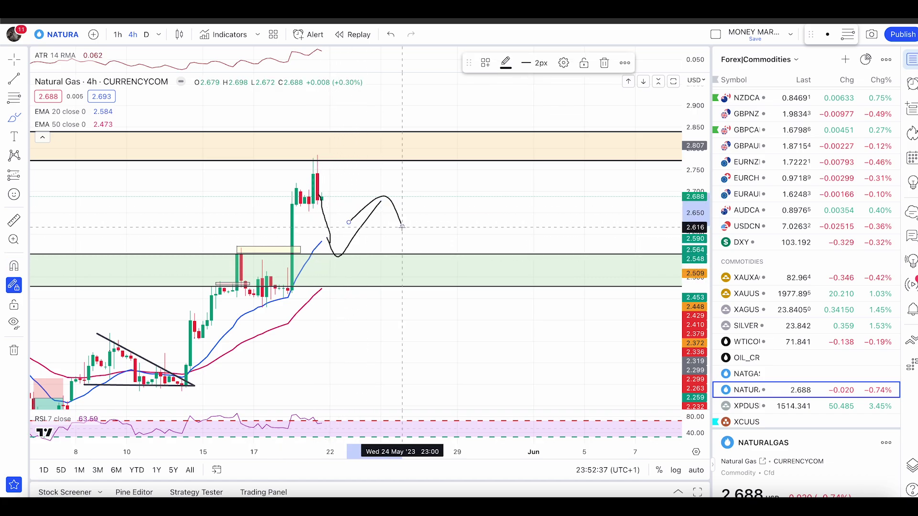
key("ctrl+z")
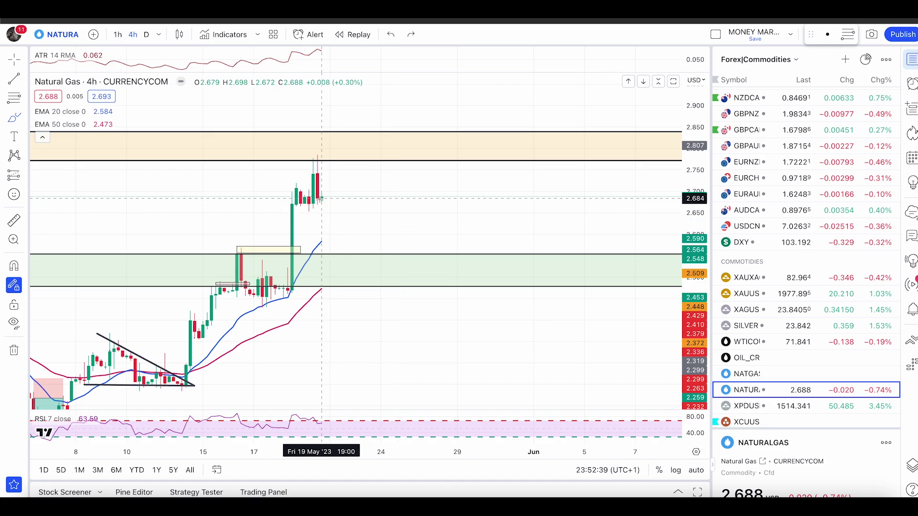
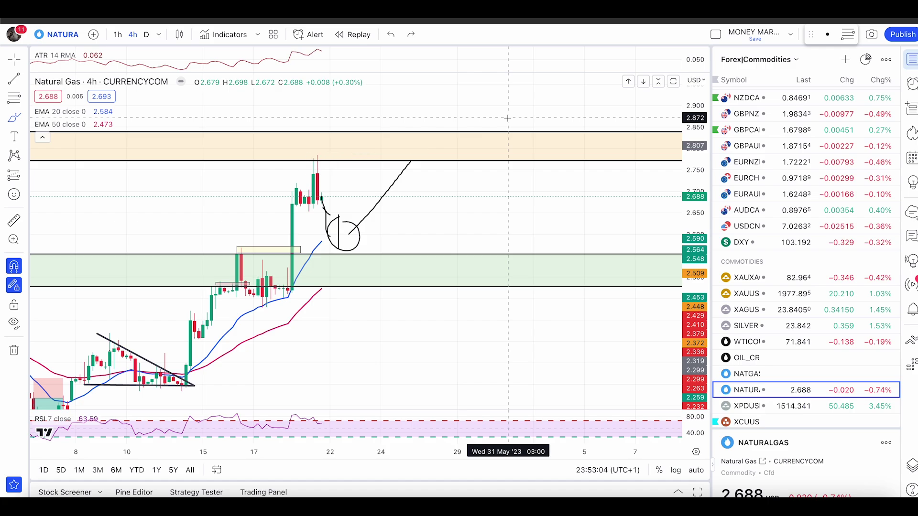
key("ctrl+z")
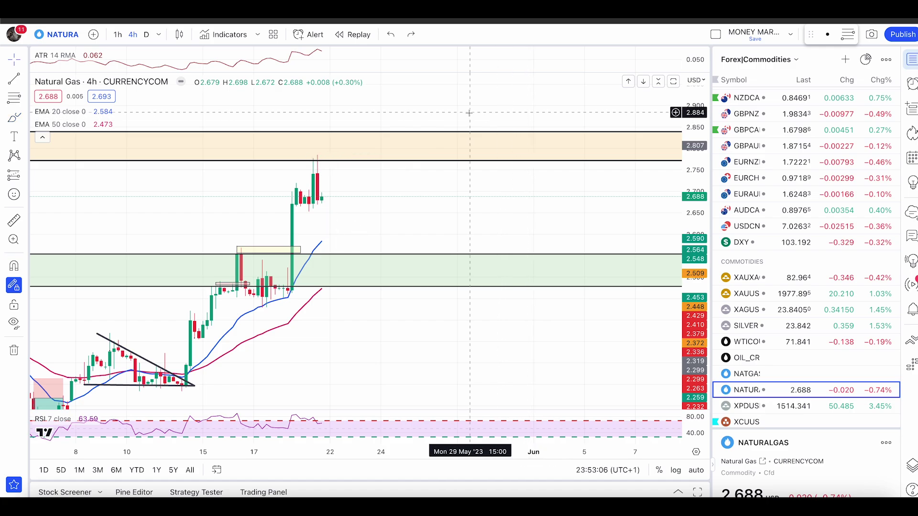
- Open the OANDA NATGASUSD chart from the watchlist and show the latest 4-hour price action around the green and orange zones
right_click(469, 113)
left_click_drag(406, 113, 443, 110)
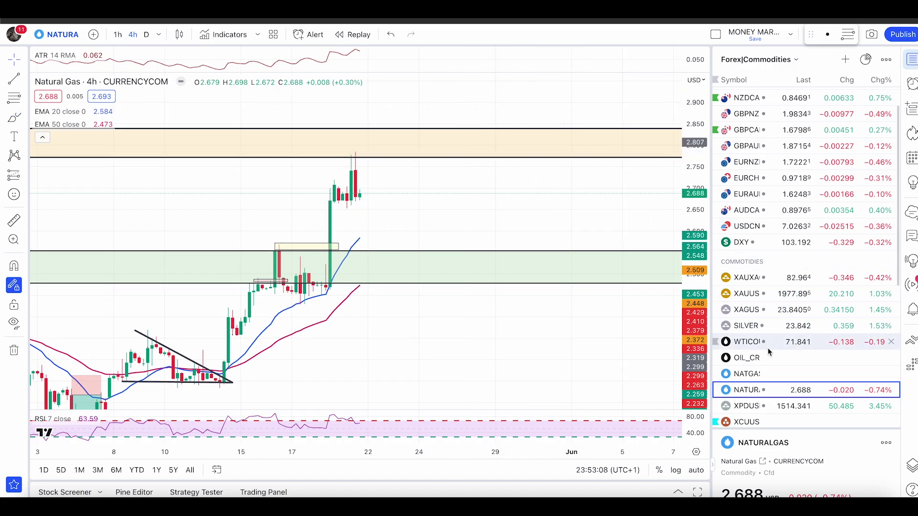
left_click(765, 373)
scroll(615, 232, "down", 3)
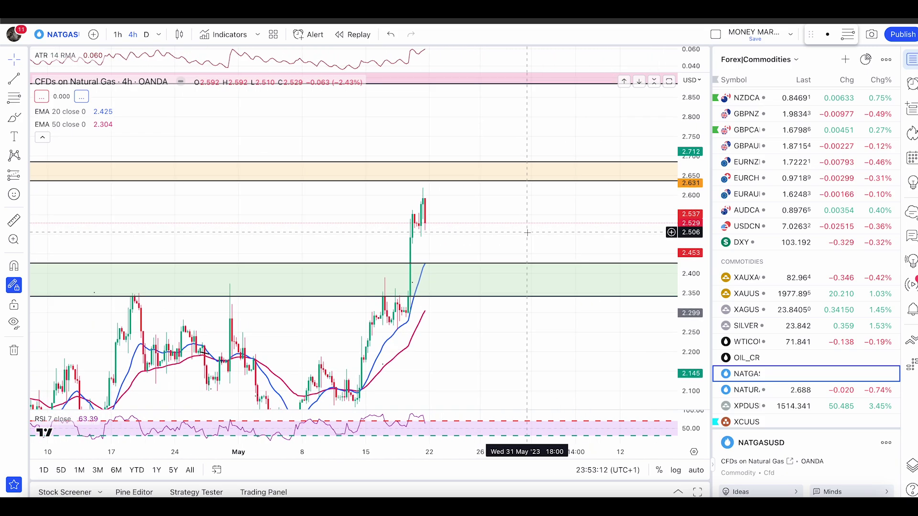
scroll(527, 232, "up", 2)
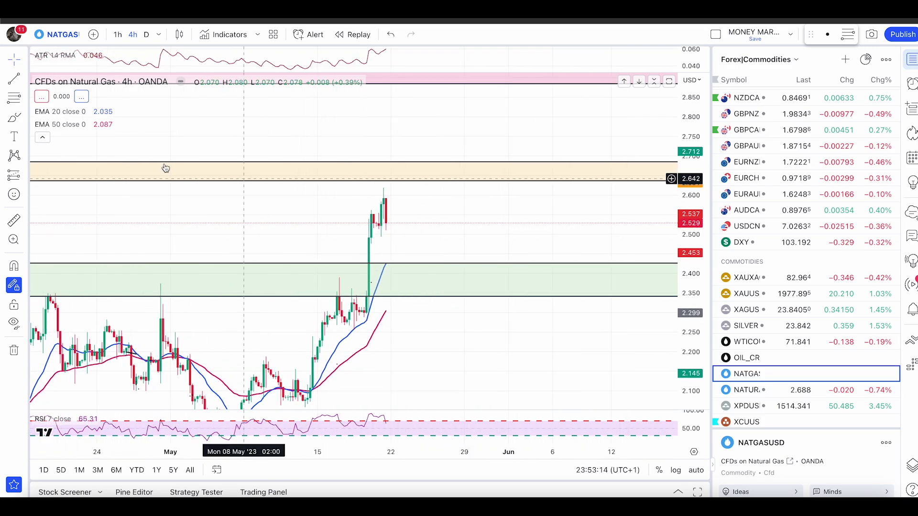
- Draw a Fib Retracement on NATGASUSD from about 2.620 at the recent high down to about 2.340 at the green zone's lower edge
left_click(9, 101)
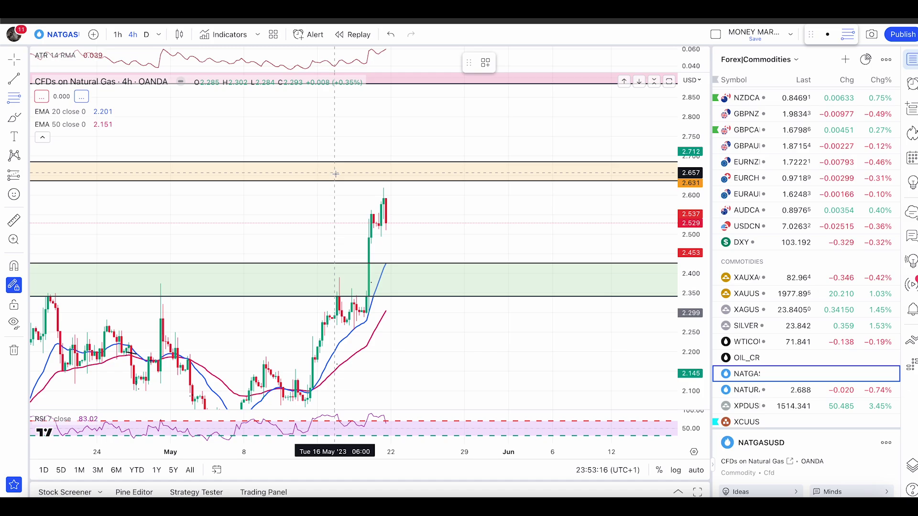
left_click(368, 189)
left_click(494, 264)
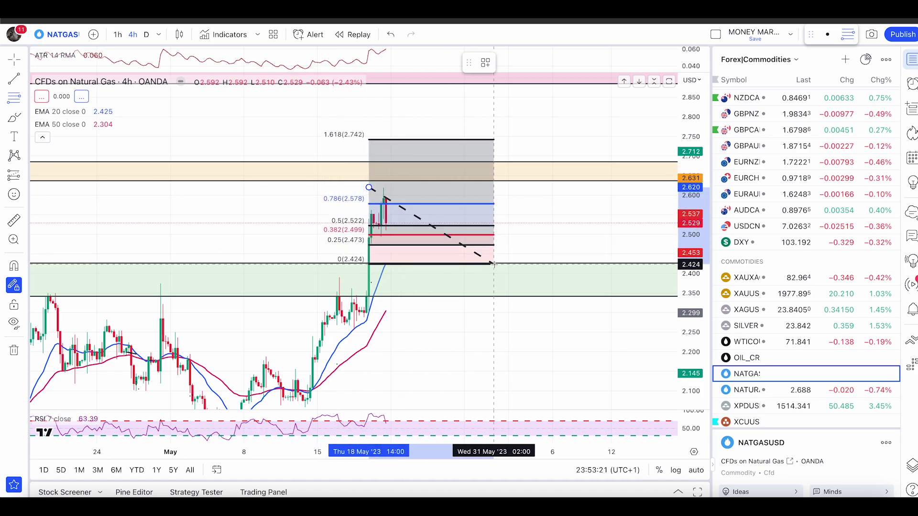
left_click_drag(493, 264, 491, 296)
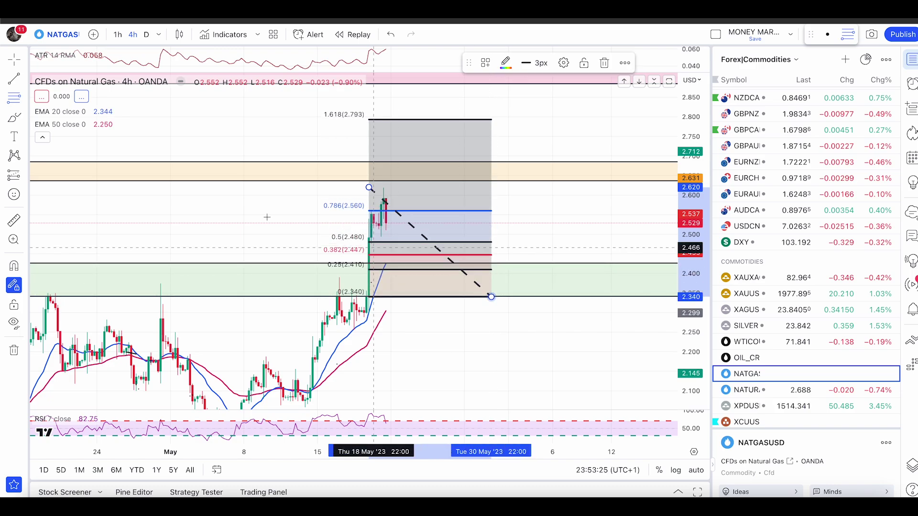
- Brush lines along the 0.5 and 0.25 Fib levels, a pullback between them and a circle around the turning area
left_click(16, 122)
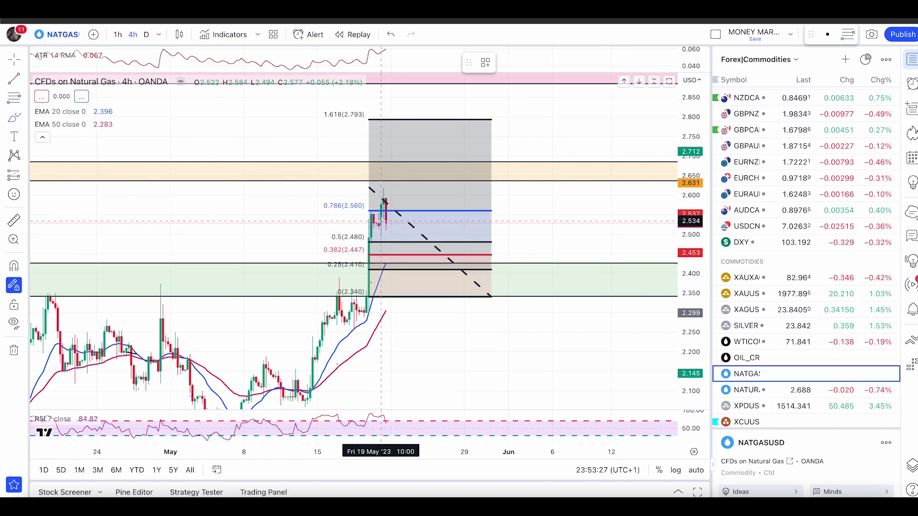
mouse_move(383, 222)
left_mouse_down()
mouse_move(398, 243)
mouse_move(503, 241)
left_mouse_up()
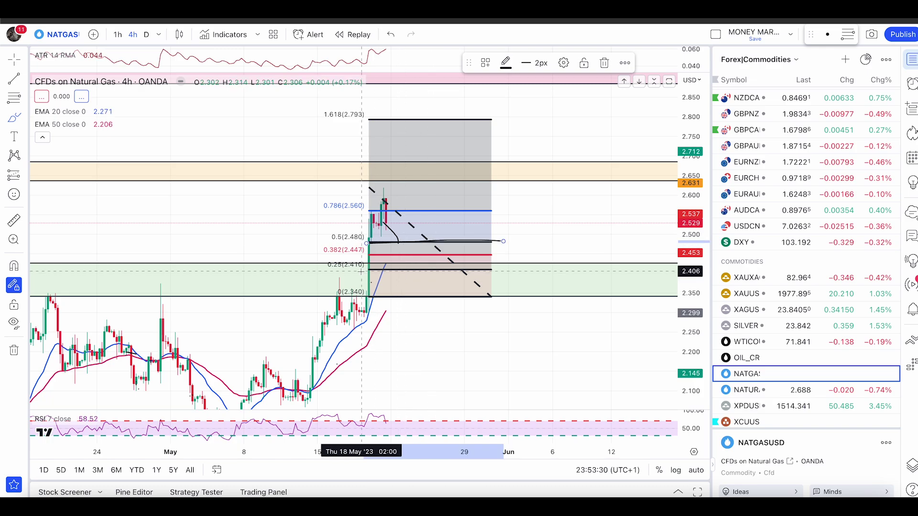
left_click_drag(363, 271, 518, 266)
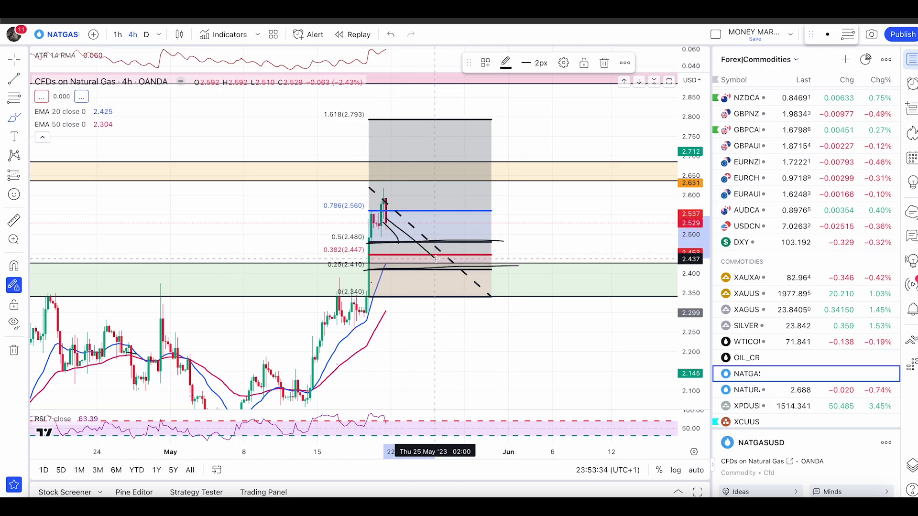
mouse_move(436, 251)
left_mouse_down()
mouse_move(429, 235)
mouse_move(405, 256)
mouse_move(445, 264)
mouse_move(513, 175)
left_mouse_up()
- Undo all the brush strokes and the Fib Retracement on the NATGASUSD chart
key("super+z")
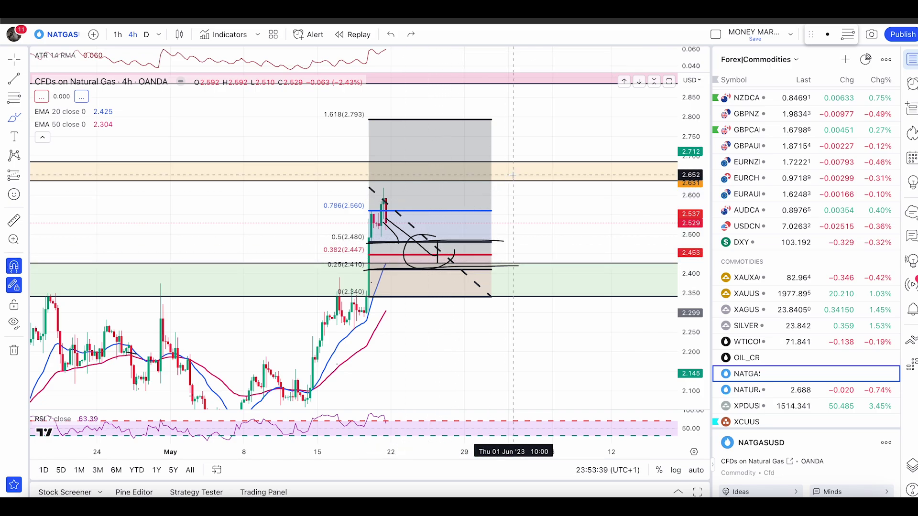
key("super+z")
key("super+z")
key("super+z")
key("super+z")
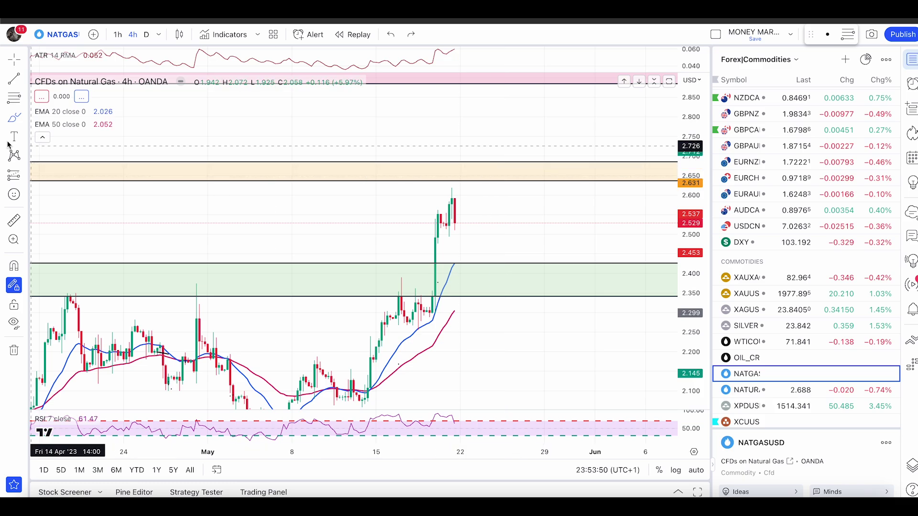
- Brush a rise into the orange zone, a dip below it and a breakout above, then undo the strokes
left_click(24, 117)
left_click_drag(439, 206, 485, 164)
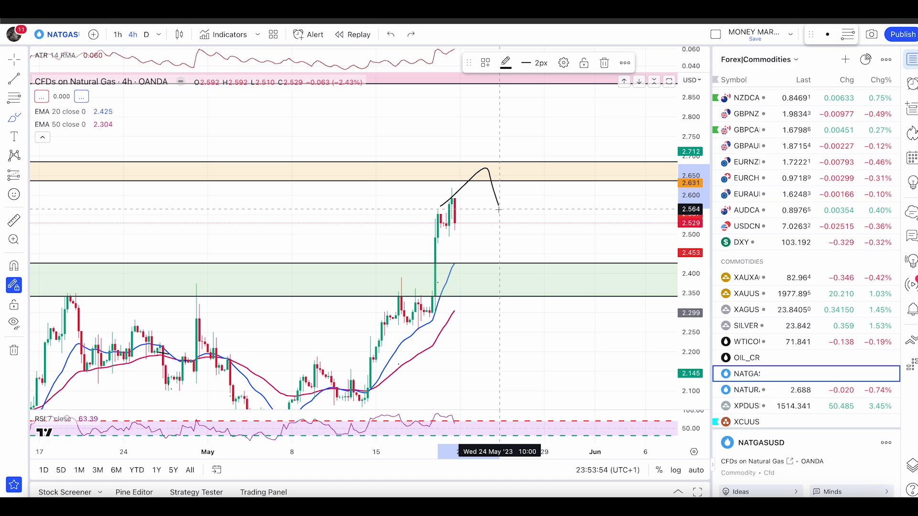
left_click_drag(502, 203, 539, 140)
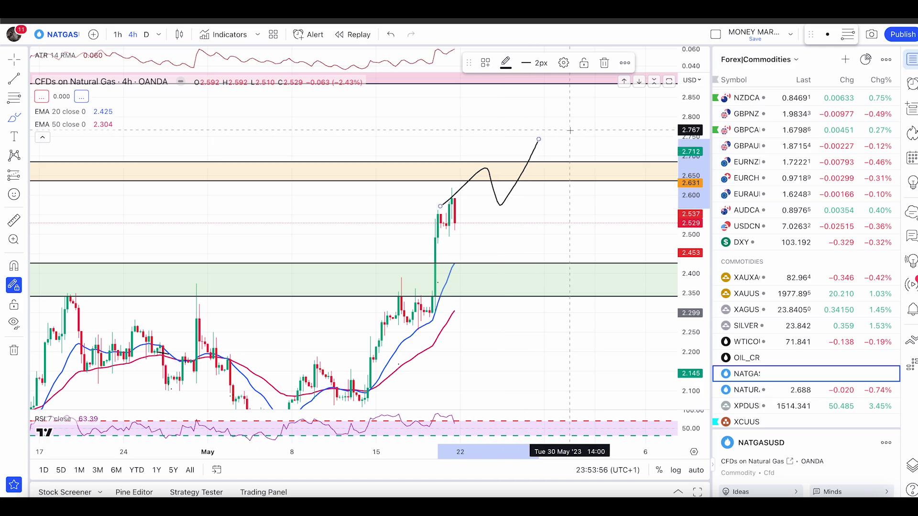
key("ctrl+z")
key("ctrl+z")
- Examine the pink zone above the orange zone and the recent price action on the NATGASUSD 4-hour chart
left_click_drag(606, 135, 563, 176)
left_click_drag(451, 206, 418, 276)
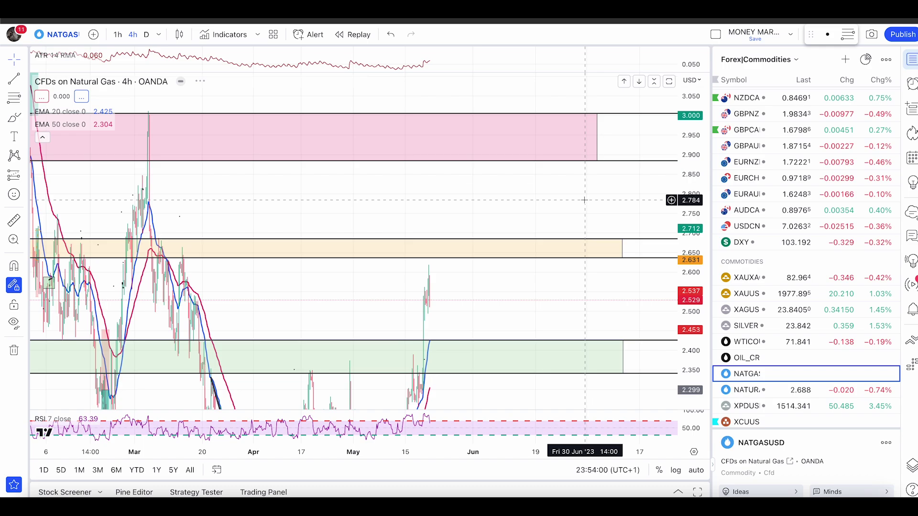
scroll(576, 199, "up", 3)
left_click_drag(533, 199, 592, 196)
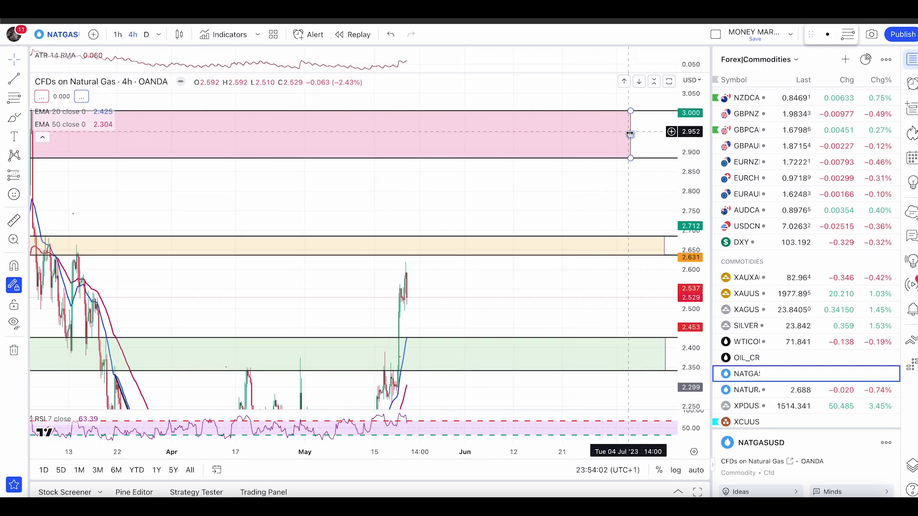
left_click(630, 133)
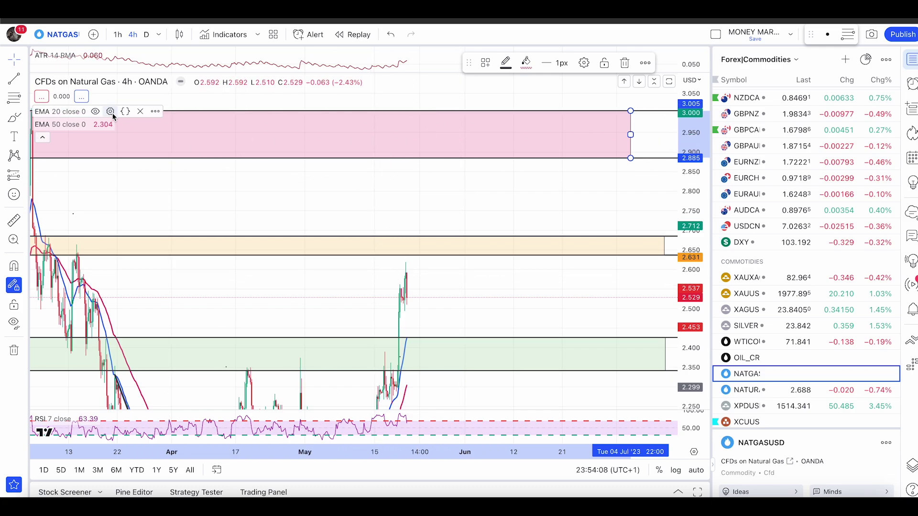
scroll(376, 324, "up", 5)
right_click(439, 289)
left_click_drag(296, 303, 521, 249)
scroll(478, 249, "up", 3)
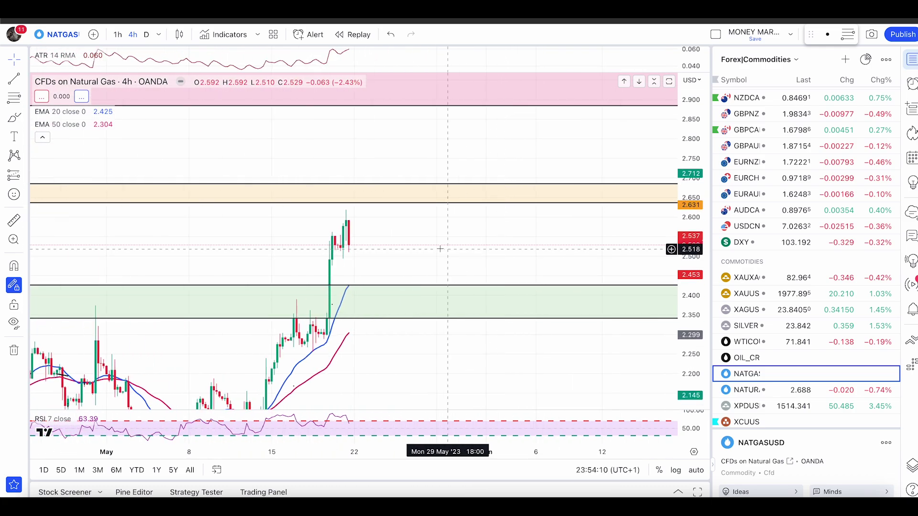
left_click_drag(439, 248, 559, 213)
scroll(507, 206, "up", 3)
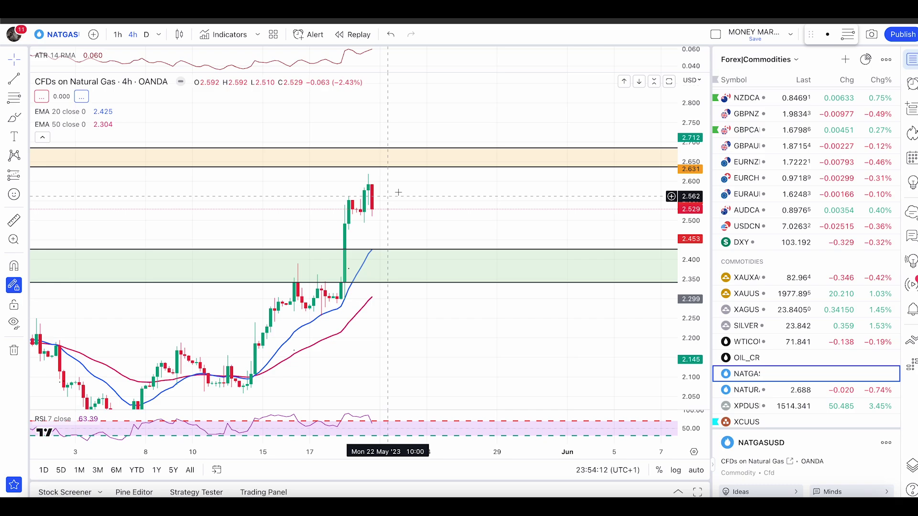
- Brush two strokes from the latest NATGASUSD candles up toward the orange zone, then undo them
left_click(19, 118)
mouse_move(369, 199)
left_mouse_down()
mouse_move(391, 240)
mouse_move(378, 248)
mouse_move(399, 239)
mouse_move(465, 165)
left_mouse_up()
left_click_drag(421, 185, 488, 176)
key("ctrl+z")
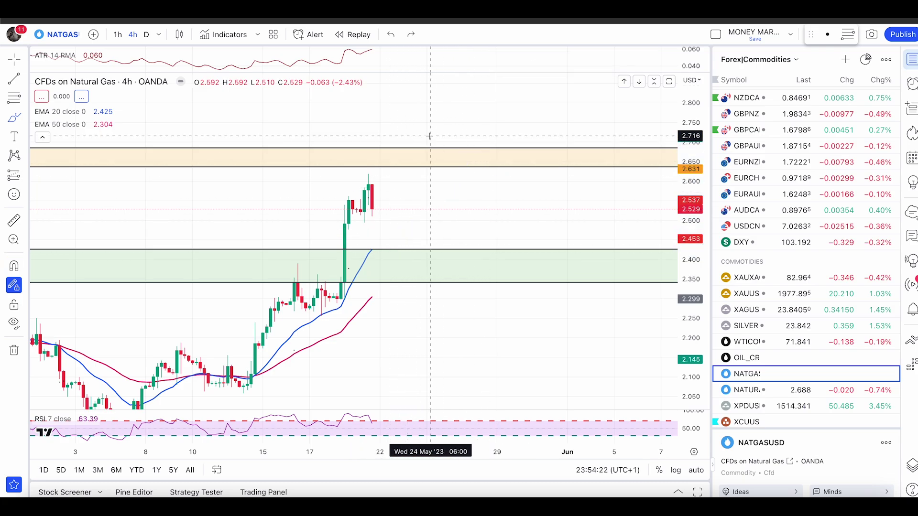
- Open the XAUUSD chart from the watchlist, frame the latest candles and set the timeframe to 1 hour
key("Up")
key("Up")
key("Up")
key("Up")
key("Up")
left_click_drag(445, 212, 512, 180)
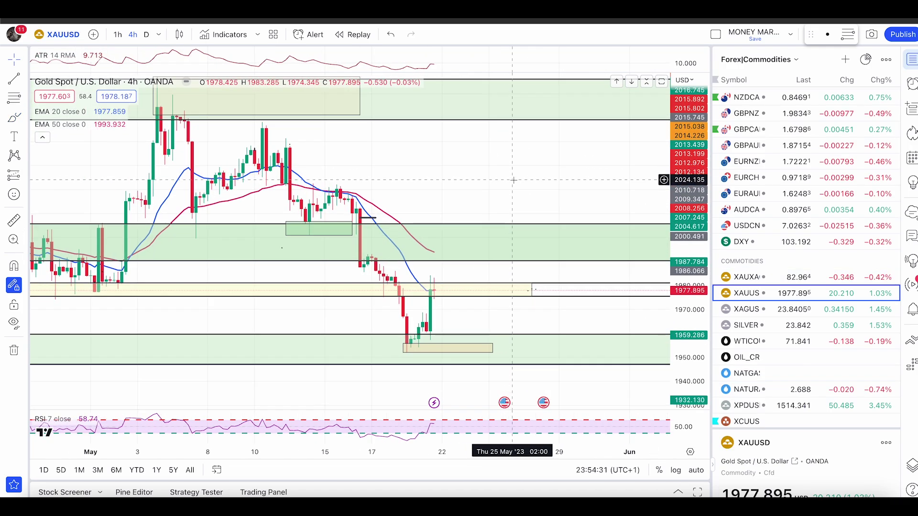
scroll(512, 180, "up", 3)
right_click(480, 187)
left_click_drag(396, 171, 494, 151)
scroll(495, 151, "up", 3)
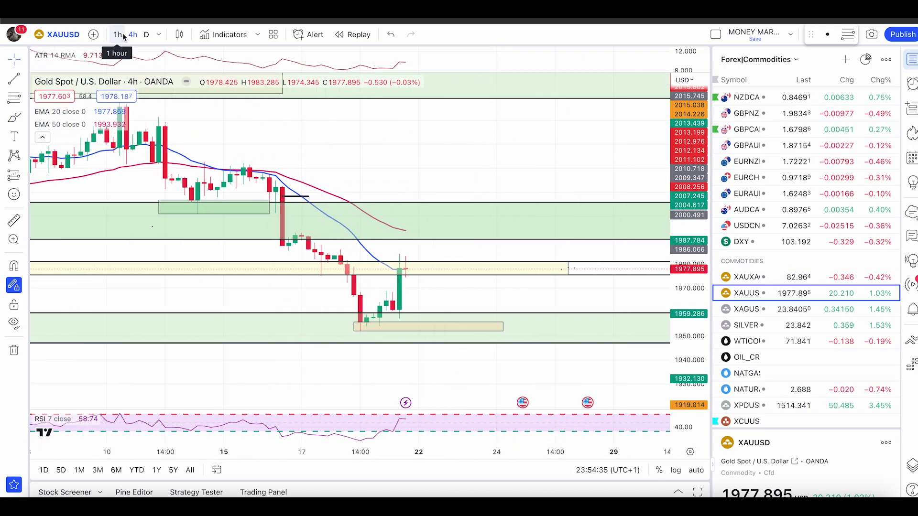
left_click(118, 34)
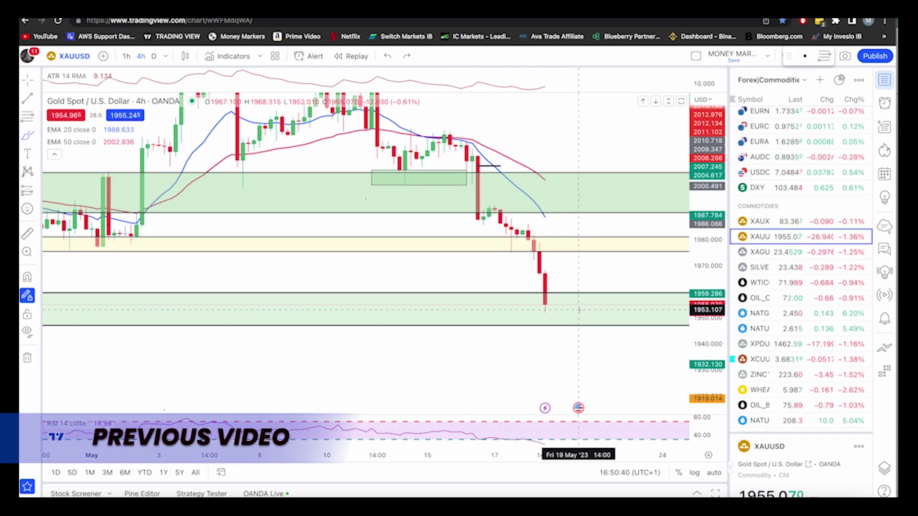
- Set XAUUSD to the 1-hour timeframe, brush a circle around the latest candles in the lower green zone, then undo it
left_click_drag(600, 270, 666, 325)
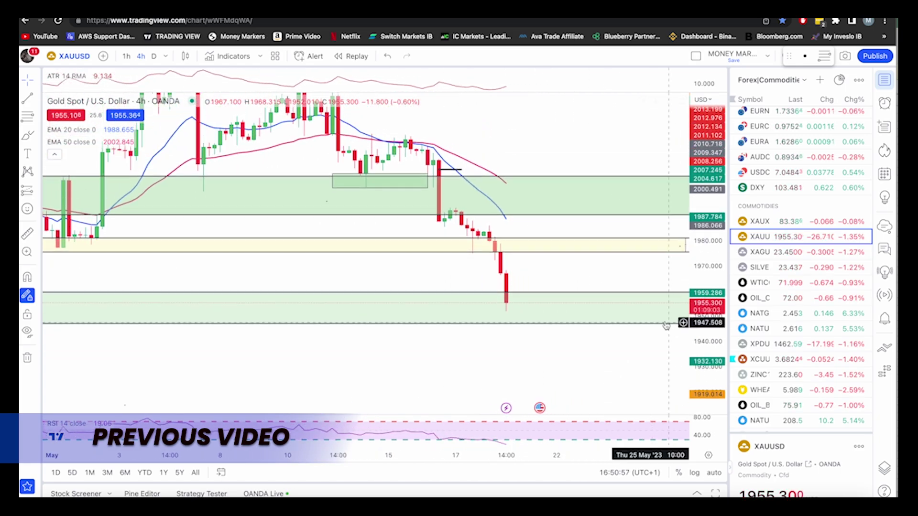
left_click(126, 57)
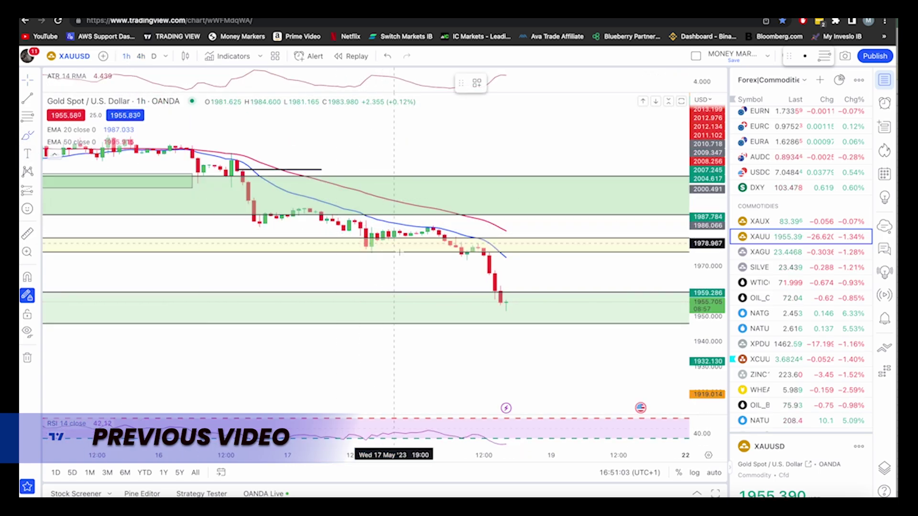
mouse_move(506, 300)
left_mouse_down()
mouse_move(511, 317)
mouse_move(493, 297)
mouse_move(500, 317)
left_mouse_up()
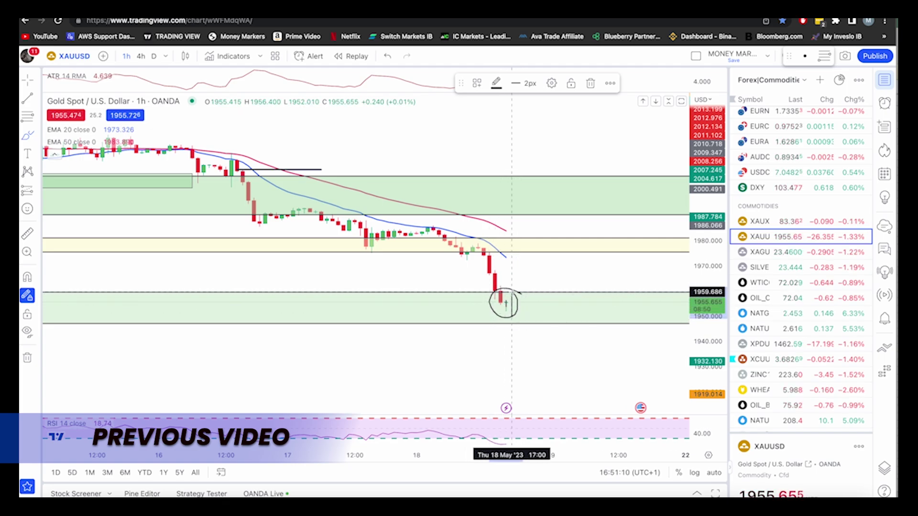
key("super+z")
key("super+z")
key("super+z")
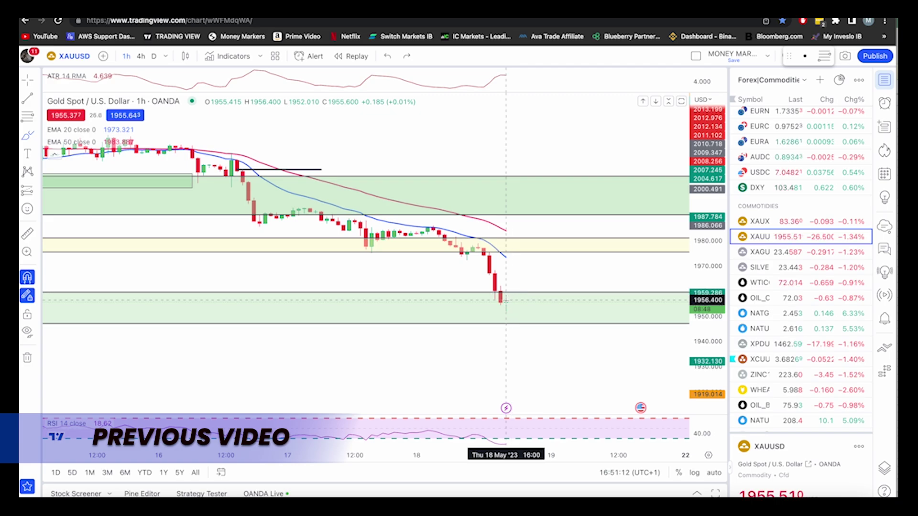
- Brush support lines in the lower green zone with a rise, a retest and a second rise, then undo the strokes
mouse_move(509, 305)
left_mouse_down()
mouse_move(536, 277)
mouse_move(583, 307)
mouse_move(600, 267)
mouse_move(606, 311)
left_mouse_up()
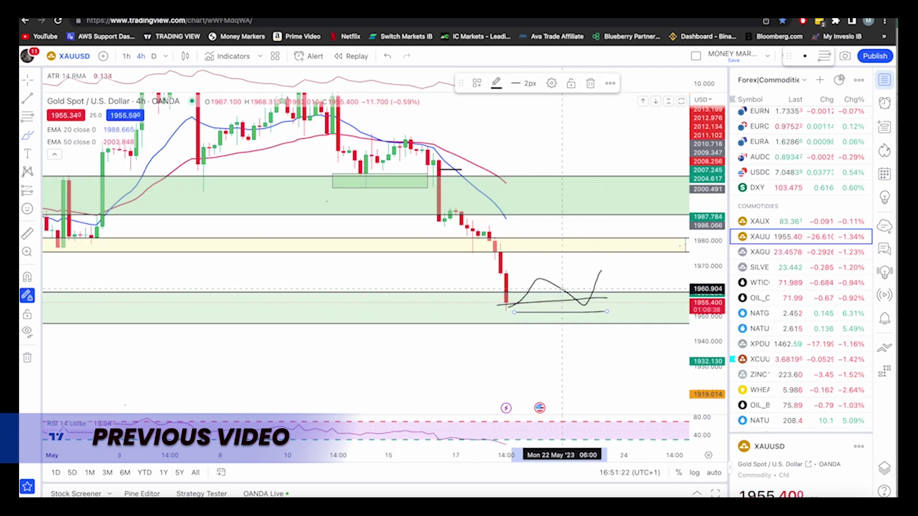
key("ctrl+z")
key("ctrl+z")
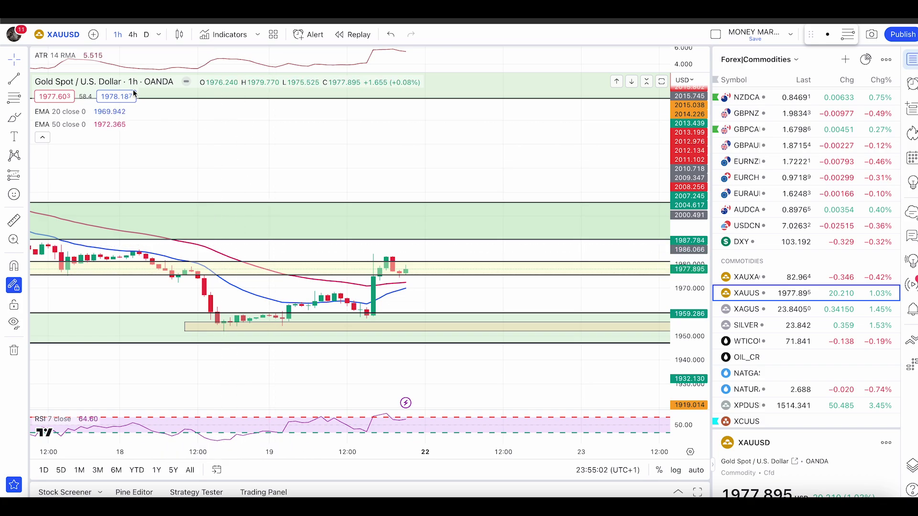
- Set XAUUSD to the 4-hour timeframe and remove the yellow zone together with its two horizontal border lines
left_click(133, 34)
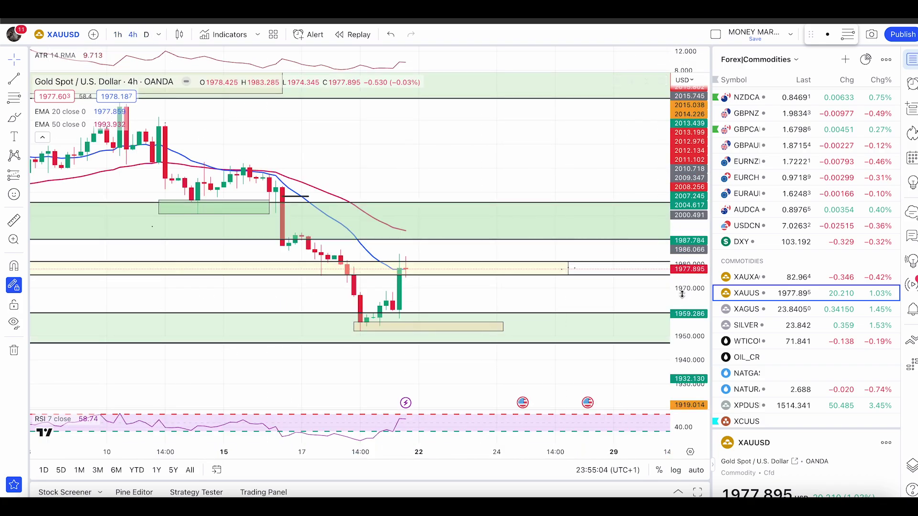
scroll(406, 268, "up", 2)
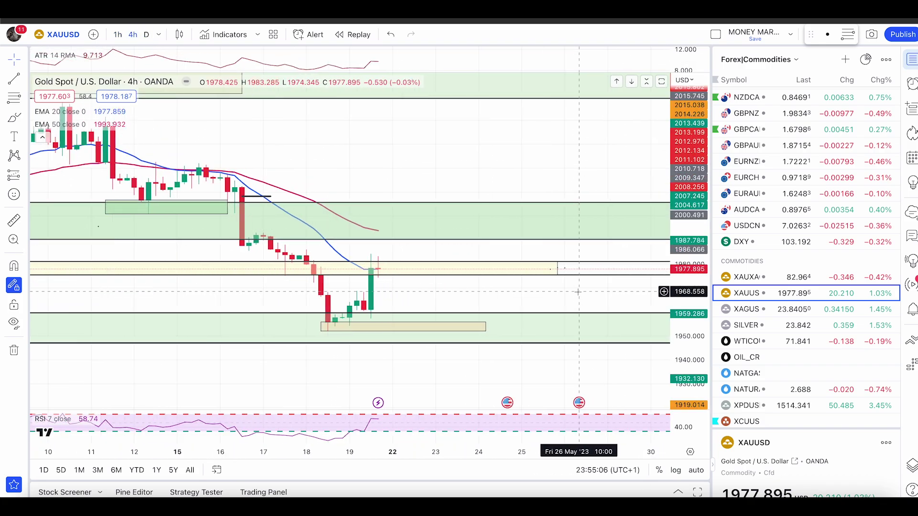
right_click(520, 268)
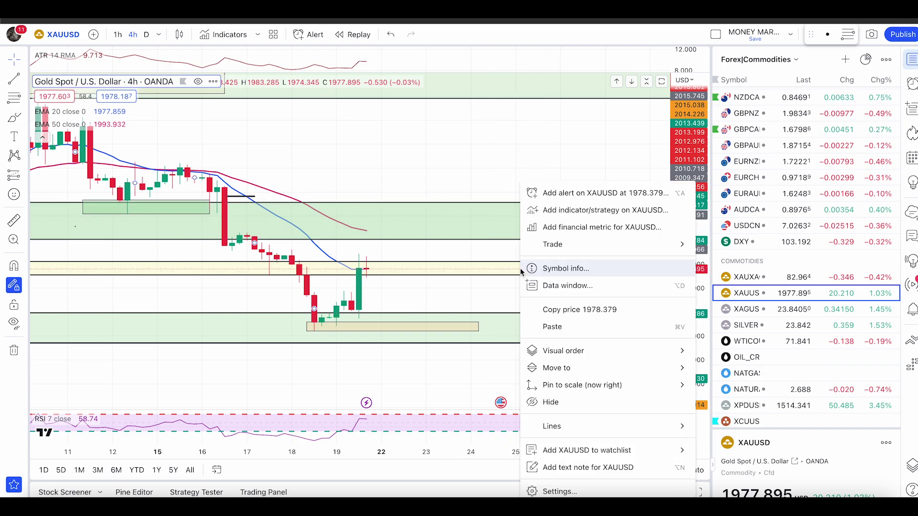
right_click(444, 279)
left_click(497, 437)
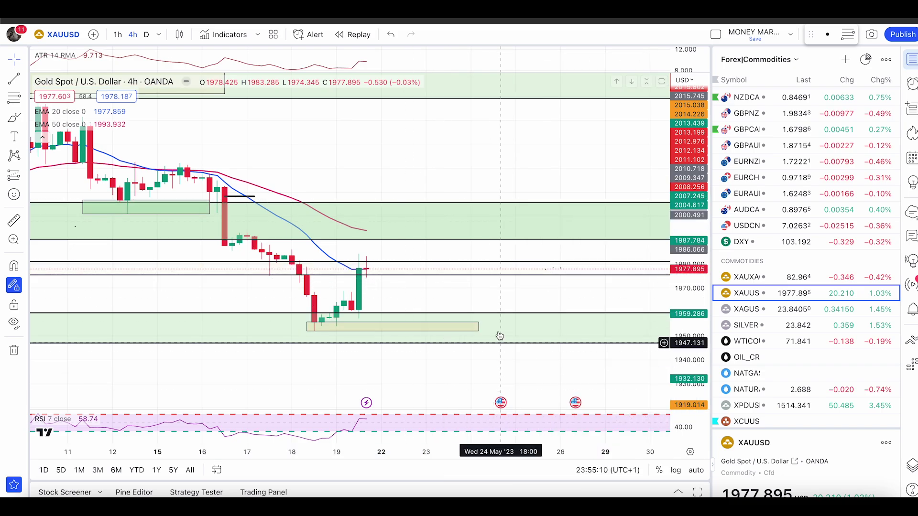
right_click(492, 280)
left_click(537, 460)
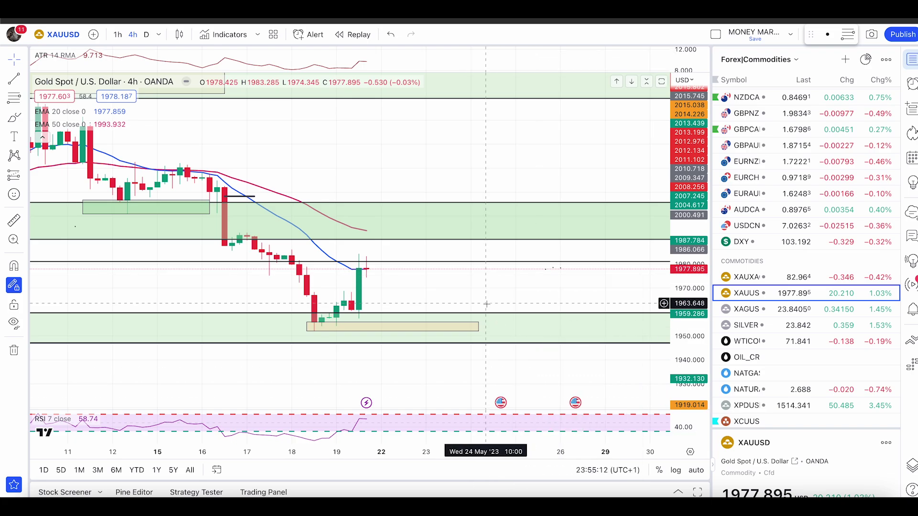
right_click(481, 266)
left_click(516, 446)
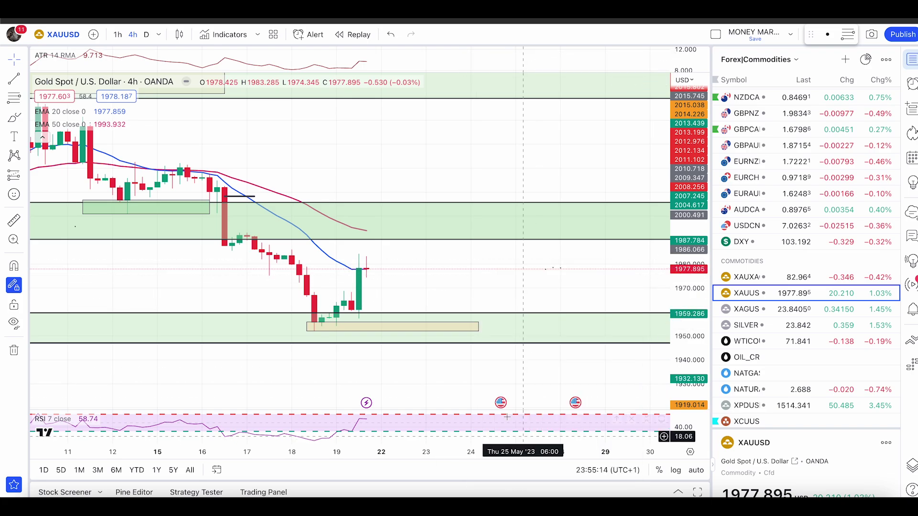
- Examine XAUUSD price history and zones on the 4-hour chart, from the uppermost green zone down to the orange zone
scroll(548, 291, "down", 3)
scroll(548, 291, "down", 5)
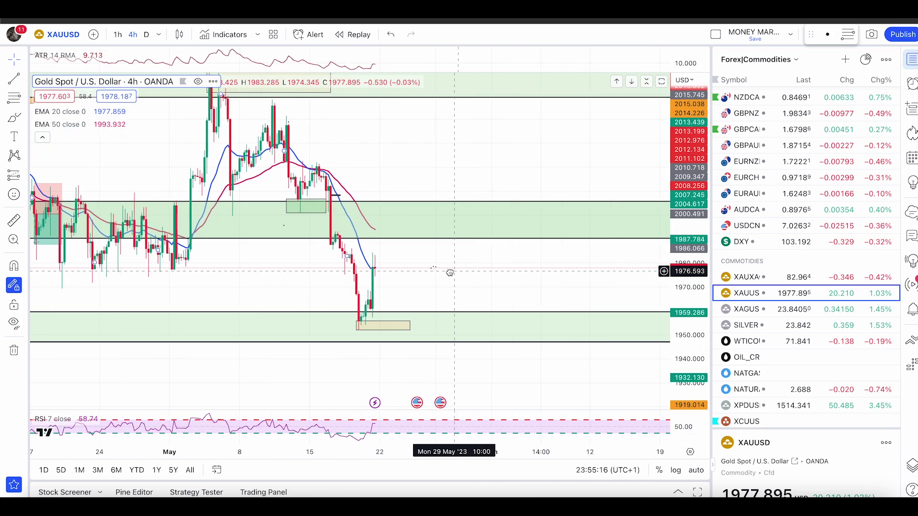
scroll(558, 272, "up", 5)
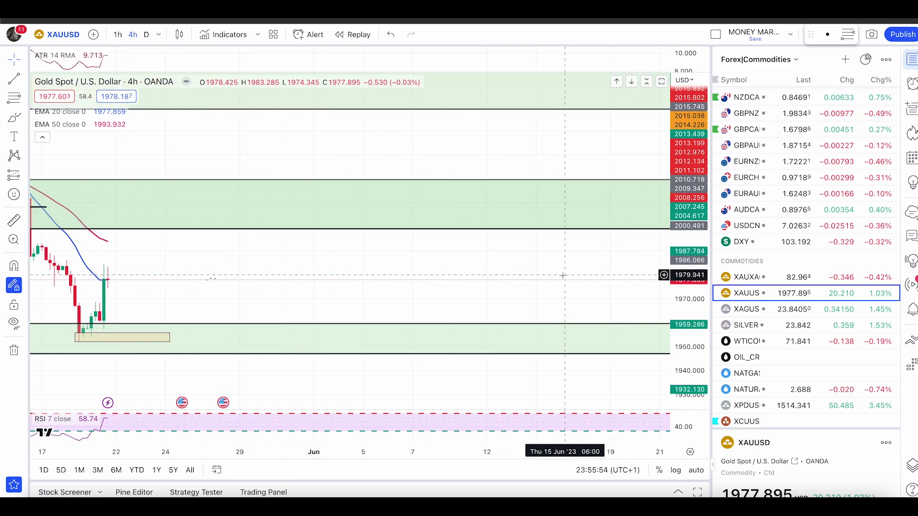
right_click(537, 276)
scroll(537, 275, "down", 5)
scroll(538, 276, "down", 5)
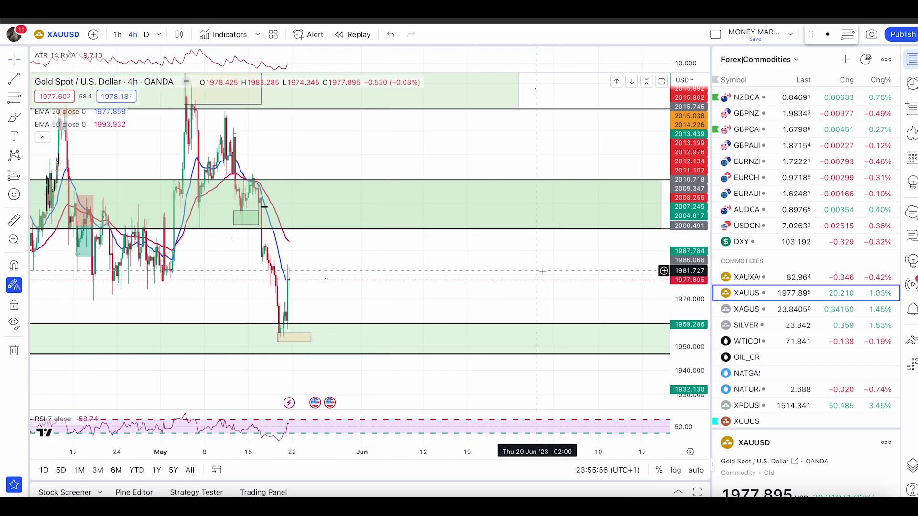
left_click(587, 213)
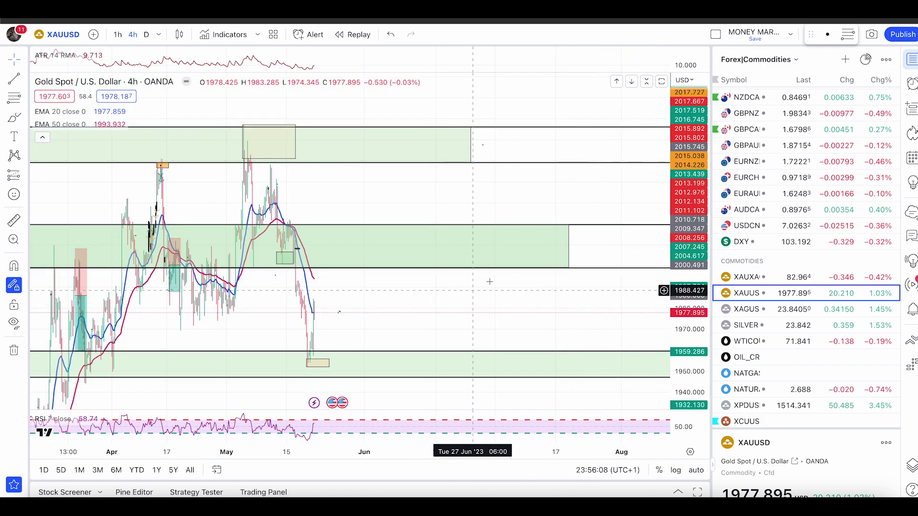
left_click_drag(406, 291, 536, 239)
scroll(537, 240, "up", 5)
right_click(537, 239)
left_click_drag(356, 258, 584, 243)
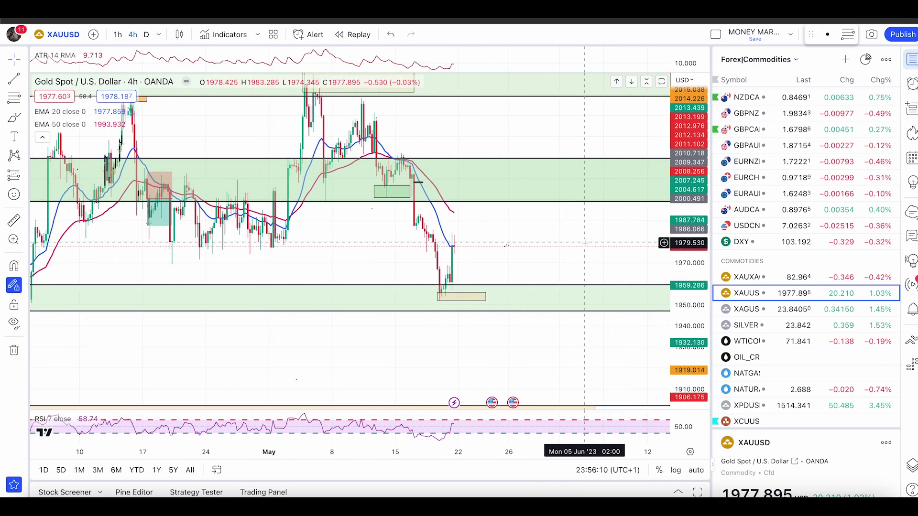
scroll(585, 242, "up", 4)
left_click_drag(477, 249, 545, 230)
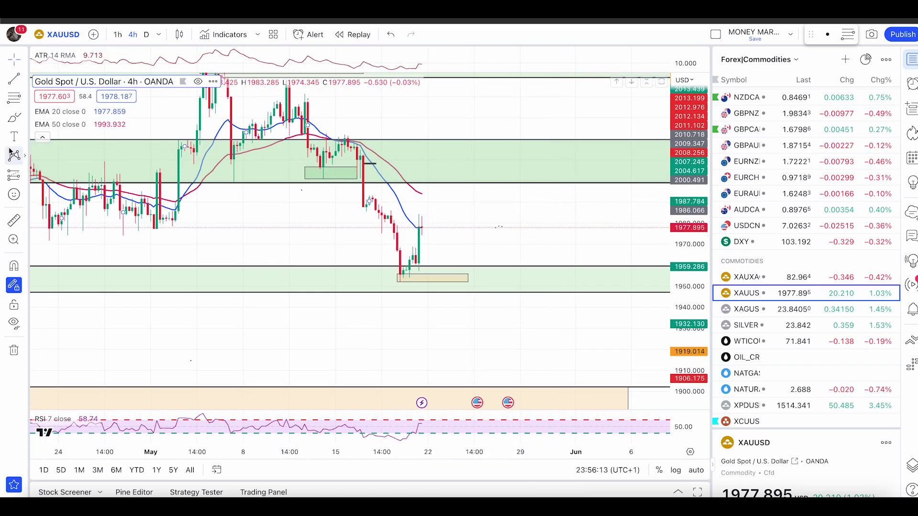
- Brush a rise from the current gold price into the middle green zone, a circle there and a turn down, then undo the strokes
left_click(14, 117)
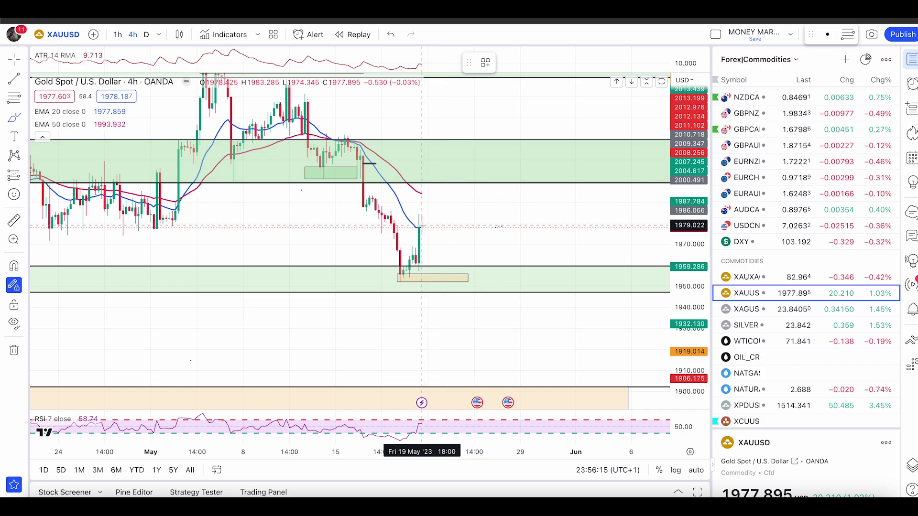
mouse_move(418, 235)
left_mouse_down()
mouse_move(425, 214)
mouse_move(414, 201)
mouse_move(432, 229)
mouse_move(452, 197)
left_mouse_up()
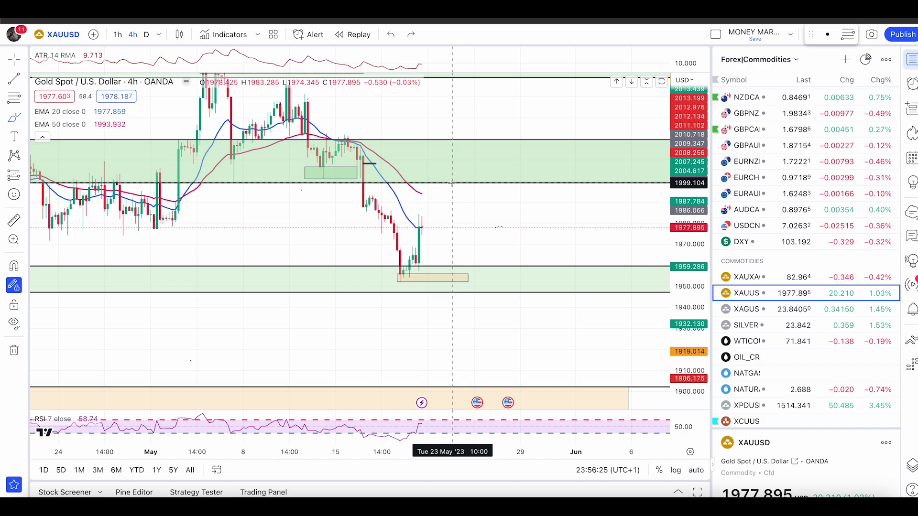
mouse_move(419, 228)
left_mouse_down()
mouse_move(468, 165)
mouse_move(450, 190)
mouse_move(486, 176)
left_mouse_up()
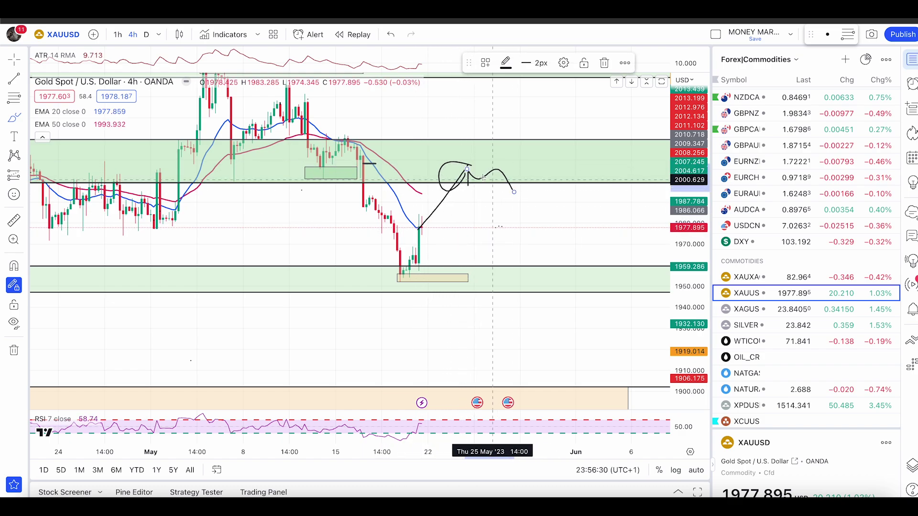
key("ctrl+z")
key("ctrl+z")
key("ctrl+z")
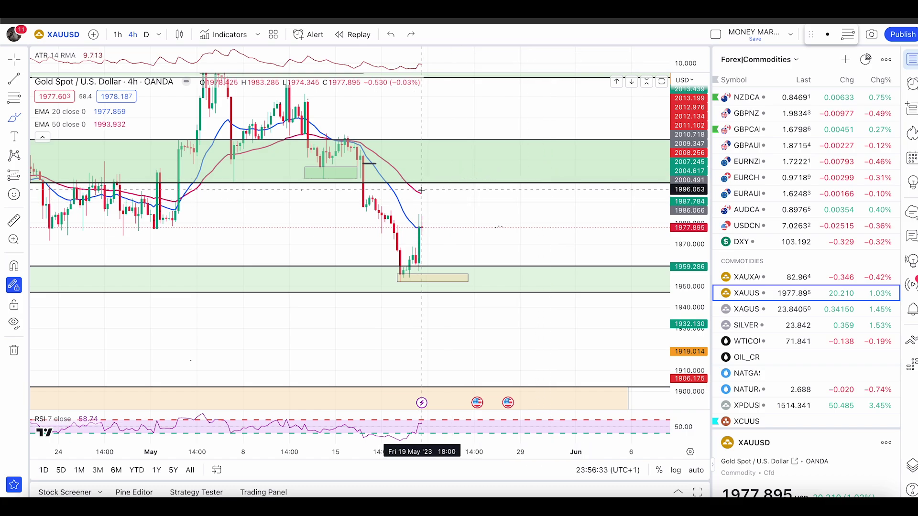
- Brush another rise into the middle green zone with a circled area, a dip, a second peak and a decline, then undo the strokes
mouse_move(423, 221)
left_mouse_down()
mouse_move(428, 201)
mouse_move(445, 207)
mouse_move(423, 226)
mouse_move(473, 170)
mouse_move(502, 196)
mouse_move(539, 198)
left_mouse_up()
key("ctrl+z")
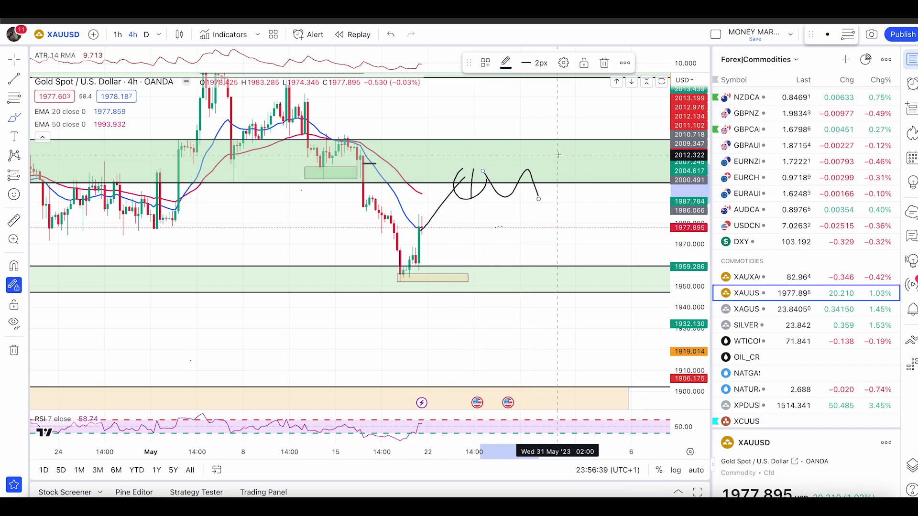
key("ctrl+z")
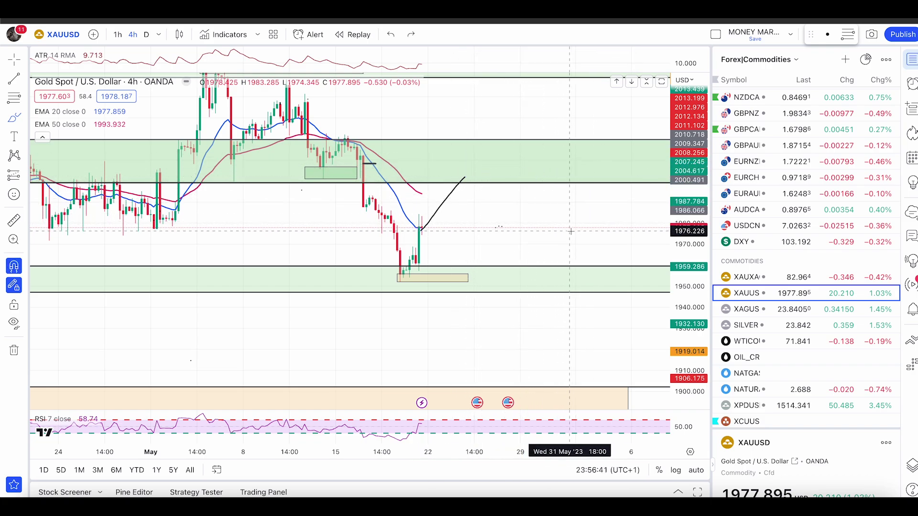
key("ctrl+z")
- Brush a drop into the lower green zone, a circle around the turning area and a rebound to just below the middle green zone
left_click_drag(421, 227, 454, 283)
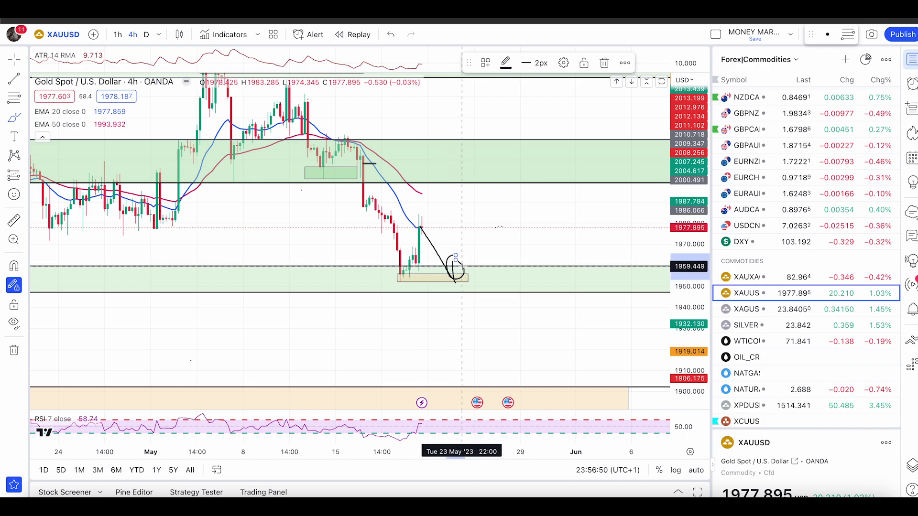
mouse_move(459, 269)
left_mouse_down()
mouse_move(486, 196)
mouse_move(493, 213)
left_mouse_up()
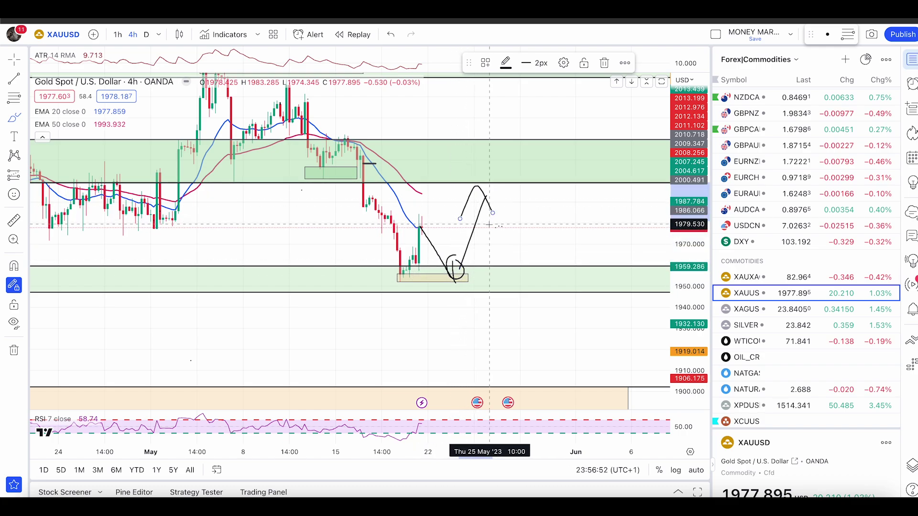
- Undo the brush strokes of the drop into gold's lower green zone and the rebound
key("ctrl+z")
key("ctrl+z")
key("ctrl+z")
key("ctrl+z")
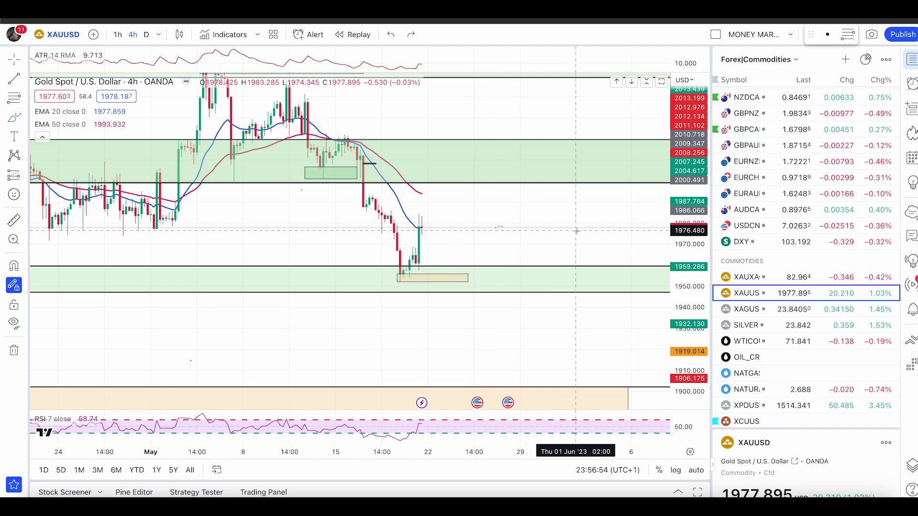
- Examine XAUUSD price history on the 4-hour chart between the middle and lower green zones
scroll(577, 231, "down", 3)
key("Escape")
left_click_drag(568, 228, 449, 218)
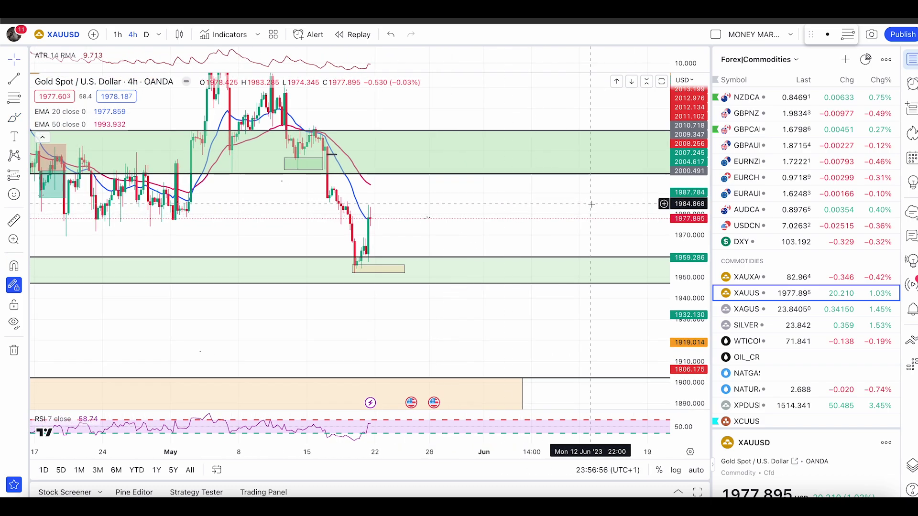
scroll(591, 204, "down", 5)
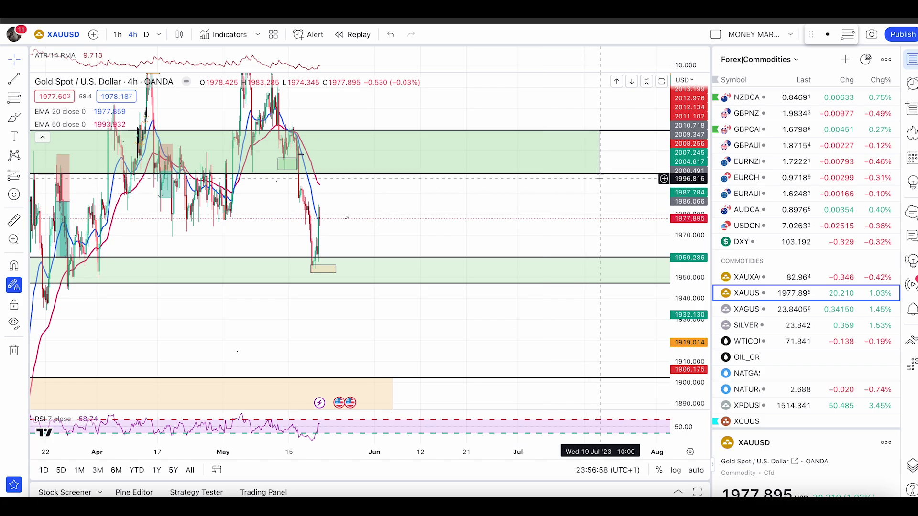
left_click_drag(466, 203, 511, 203)
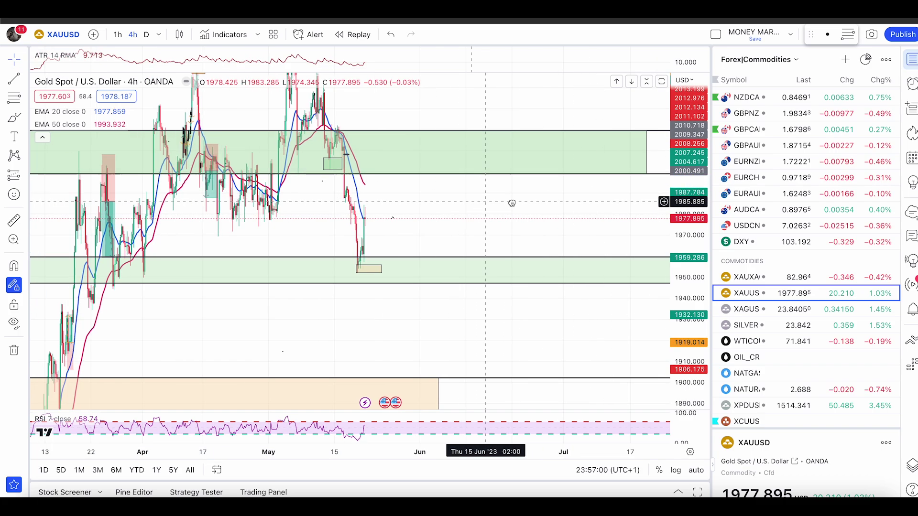
scroll(578, 213, "up", 4)
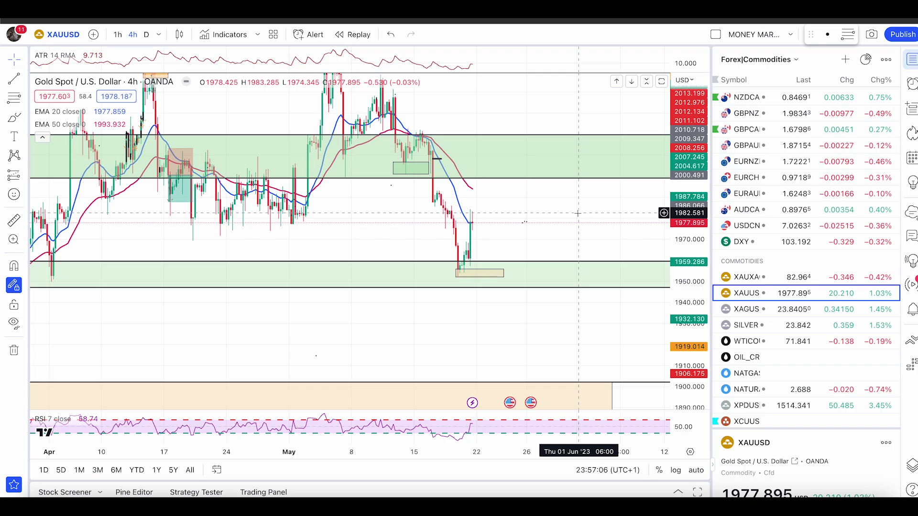
scroll(529, 139, "up", 5)
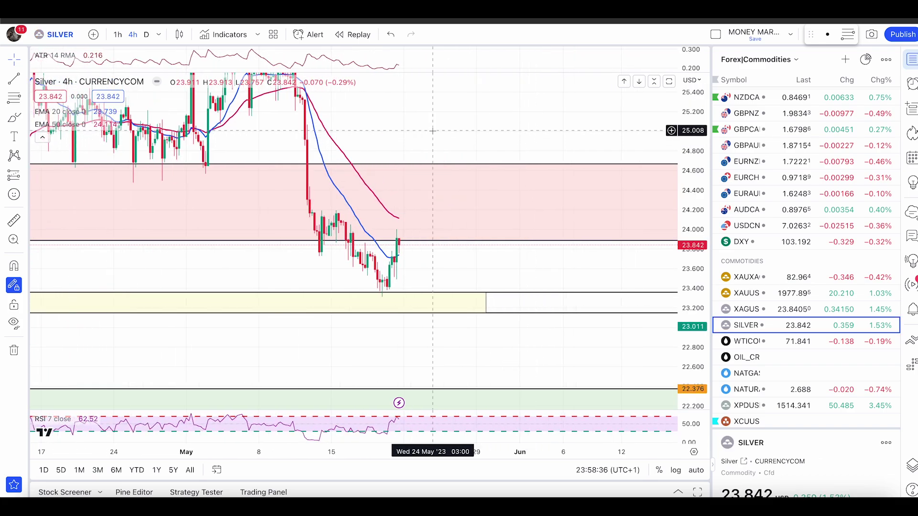
- On the silver 4-hour chart, brush a circle around the latest lows at the yellow zone and a rise from it
scroll(229, 228, "up", 3)
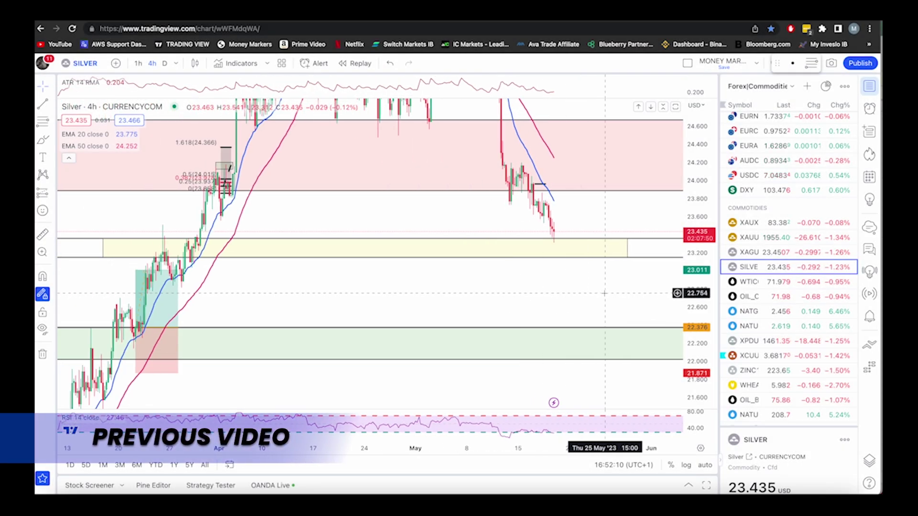
left_click_drag(605, 293, 561, 304)
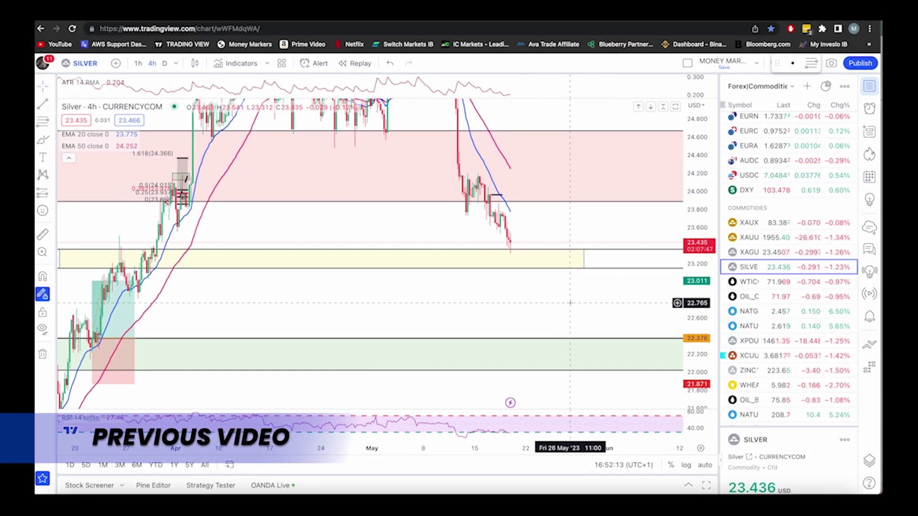
left_click(578, 262)
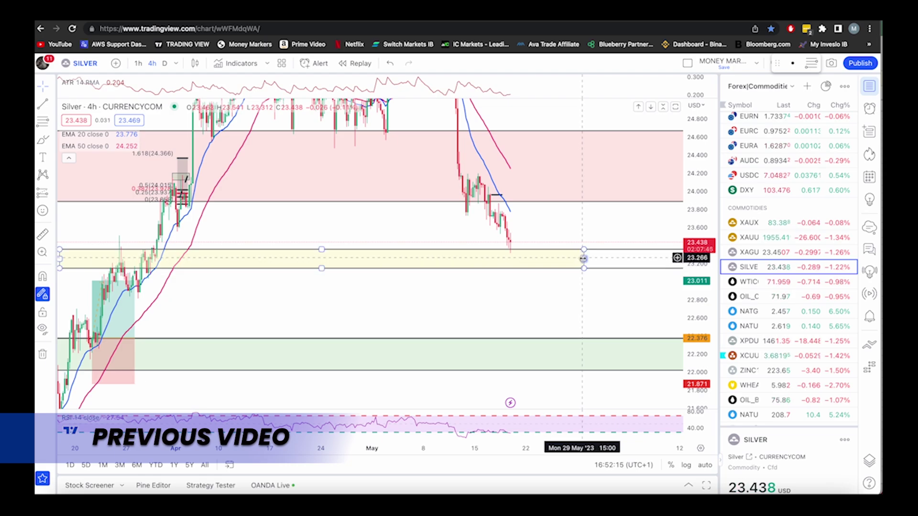
mouse_move(515, 234)
left_mouse_down()
mouse_move(510, 261)
mouse_move(528, 245)
mouse_move(511, 229)
mouse_move(527, 219)
left_mouse_up()
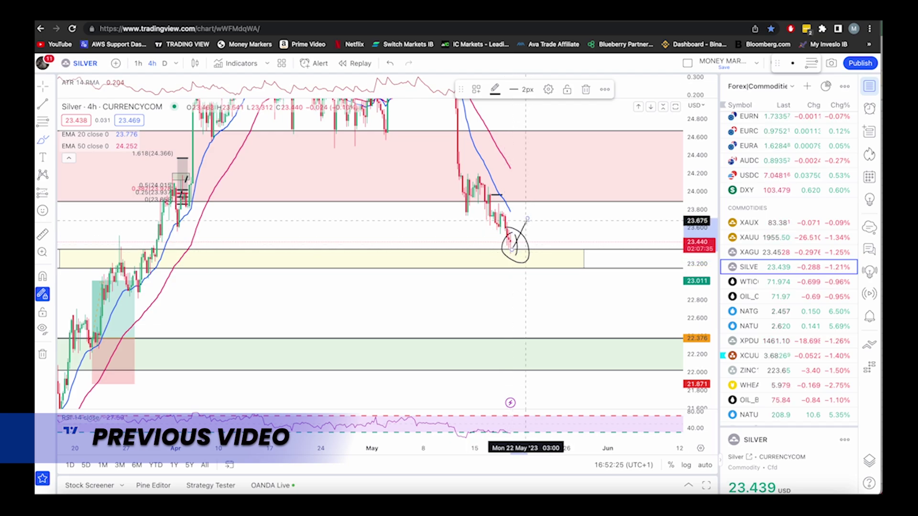
left_click_drag(519, 227, 525, 199)
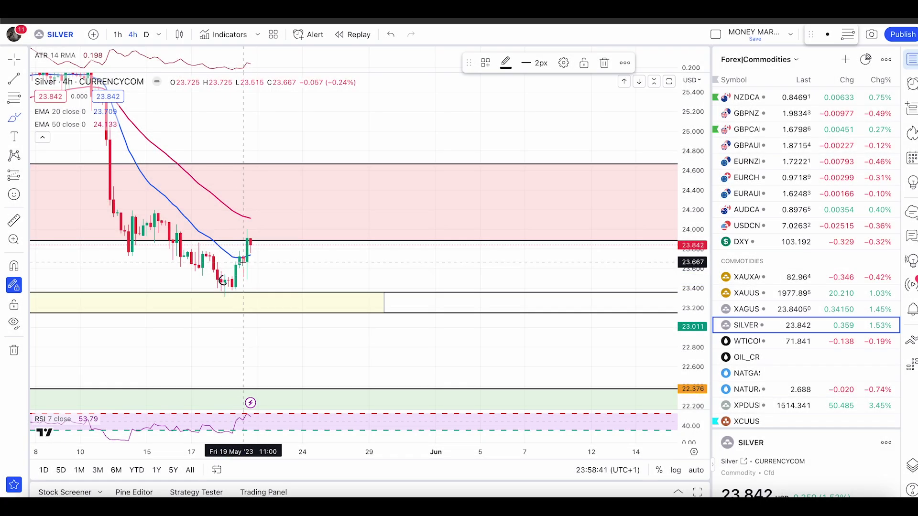
- Circle silver's recent lows above the yellow zone and compare them on the 1-hour and 4-hour charts
mouse_move(243, 260)
left_mouse_down()
mouse_move(222, 280)
mouse_move(244, 269)
left_mouse_up()
left_click(119, 35)
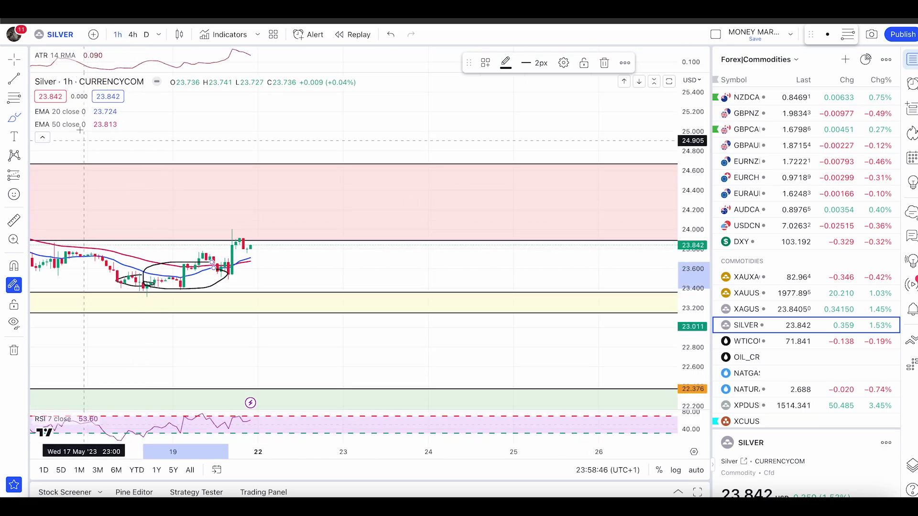
left_click(132, 35)
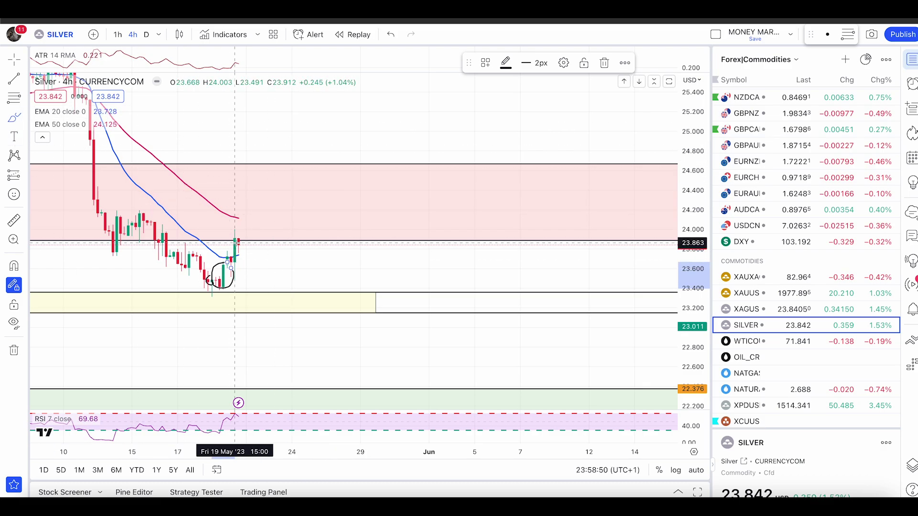
- Brush a short curve into the red zone and undo it, and remove the circle around silver's recent lows
left_click_drag(211, 237, 253, 220)
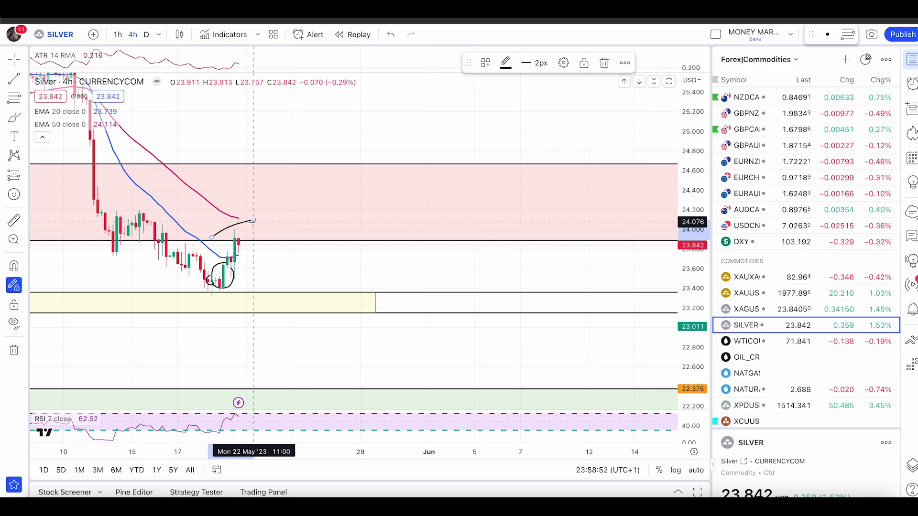
key("ctrl+z")
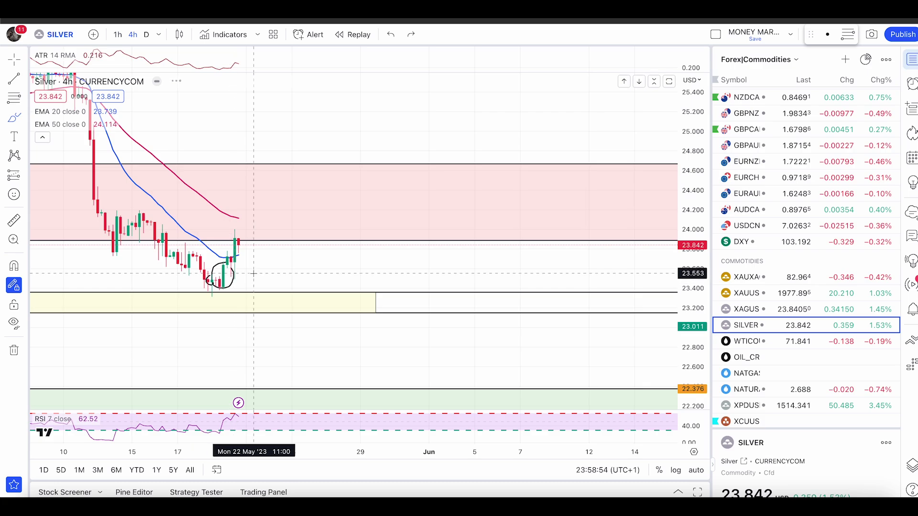
right_click(234, 279)
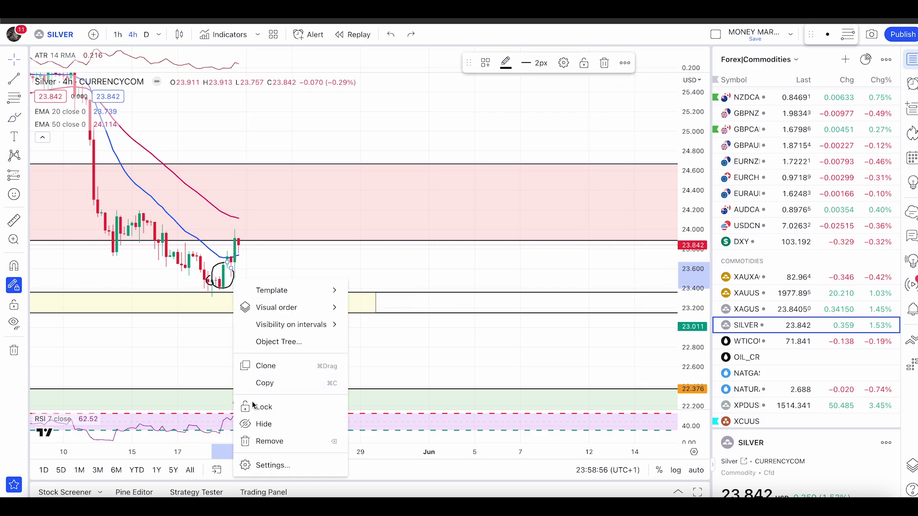
left_click(280, 434)
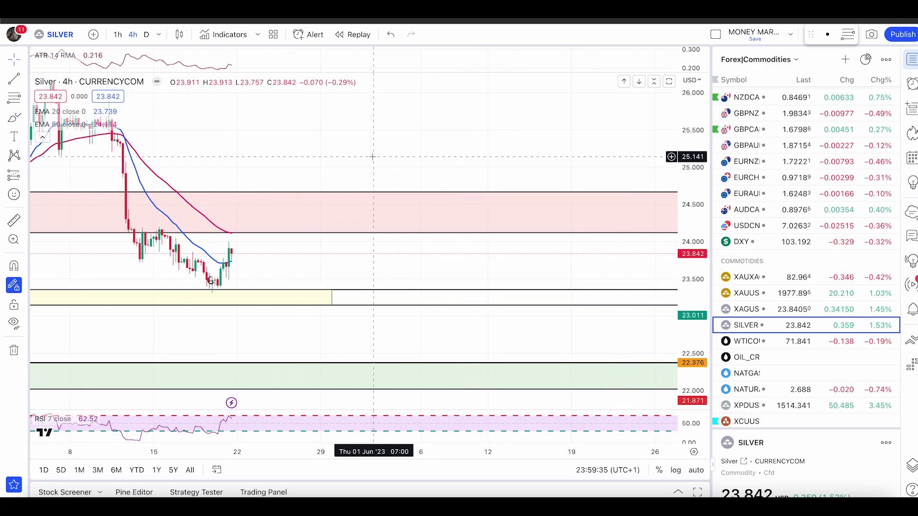
- Brush a rise from silver's current price into the red zone with a circle and a wavy continuation, then undo the strokes
left_click_drag(373, 156, 352, 112)
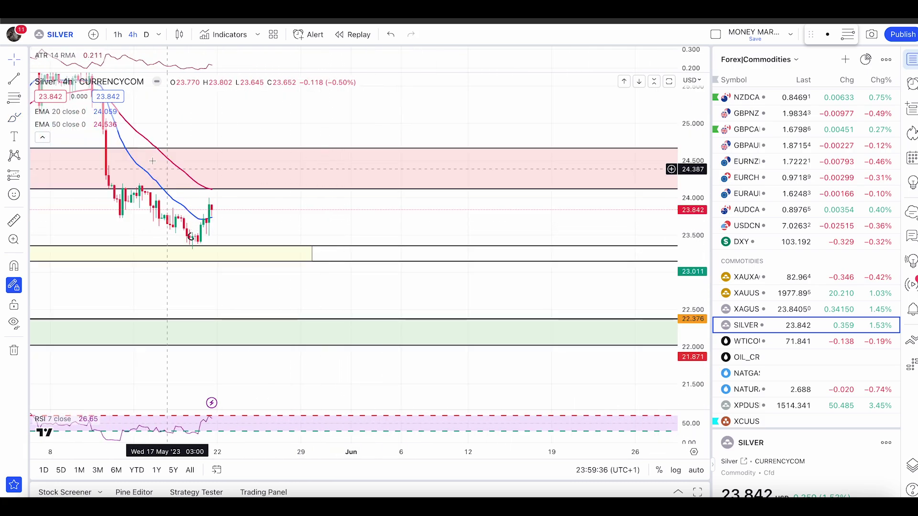
left_click_drag(210, 206, 220, 189)
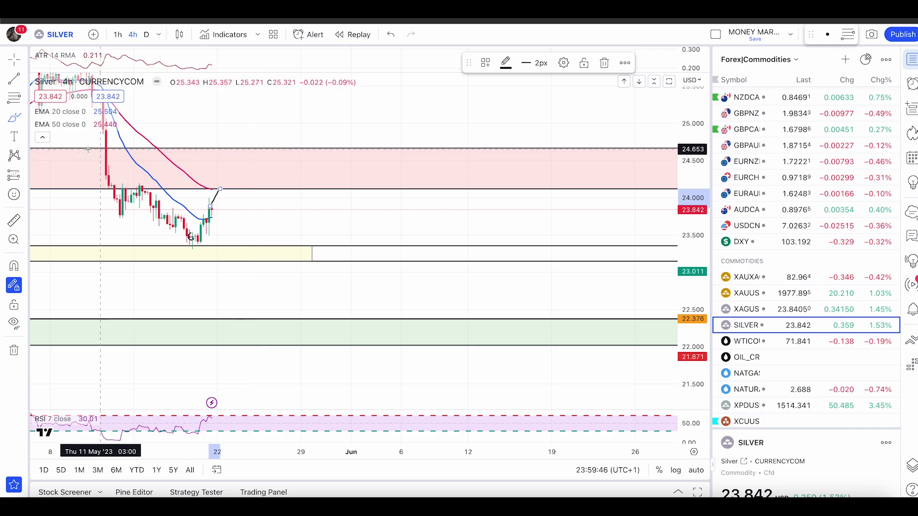
left_click(23, 118)
left_click(204, 194)
mouse_move(203, 194)
left_mouse_down()
mouse_move(258, 164)
mouse_move(261, 187)
mouse_move(282, 182)
mouse_move(265, 164)
mouse_move(327, 173)
left_mouse_up()
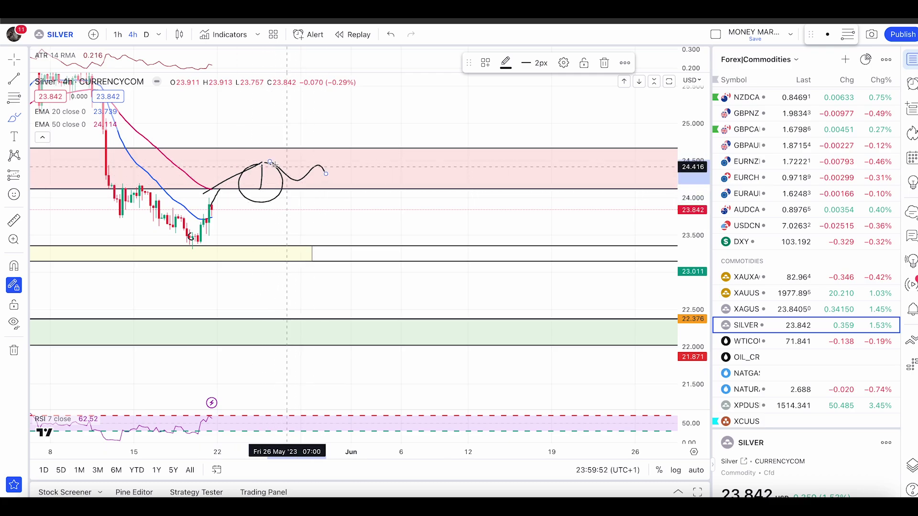
left_click_drag(250, 161, 332, 160)
key("ctrl+z")
key("ctrl+z")
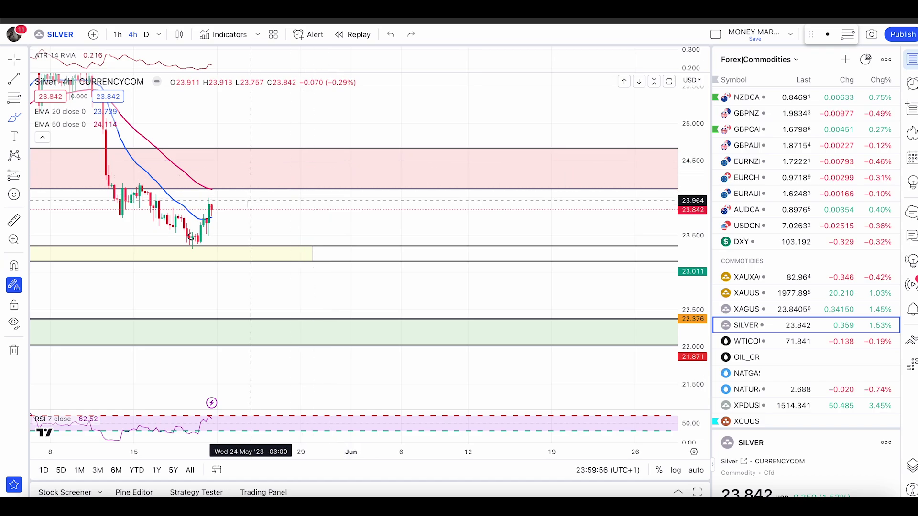
- Brush a drop from silver's price to the circled lows at the yellow zone and a rebound to the red zone, then undo the strokes
mouse_move(203, 210)
left_mouse_down()
mouse_move(220, 181)
mouse_move(218, 205)
mouse_move(214, 181)
mouse_move(239, 196)
mouse_move(223, 184)
left_mouse_up()
key("ctrl+z")
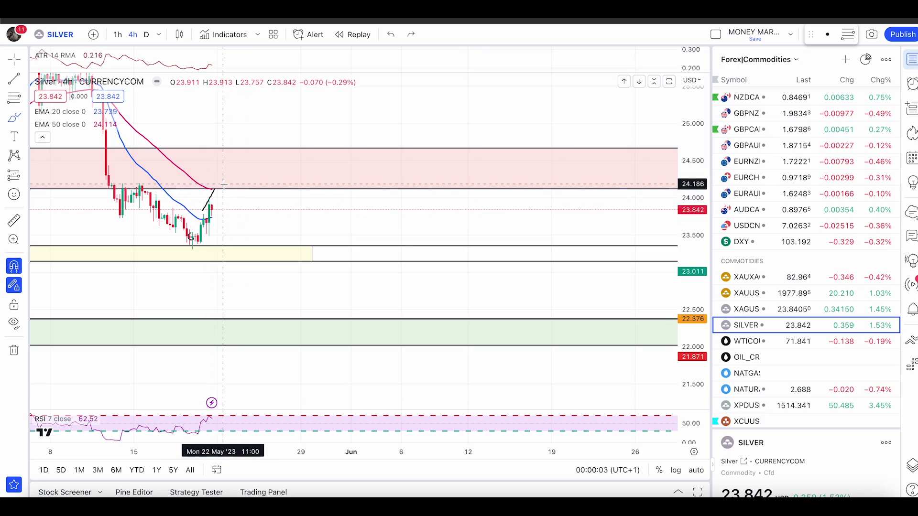
mouse_move(211, 204)
left_mouse_down()
mouse_move(234, 244)
mouse_move(262, 241)
mouse_move(287, 190)
left_mouse_up()
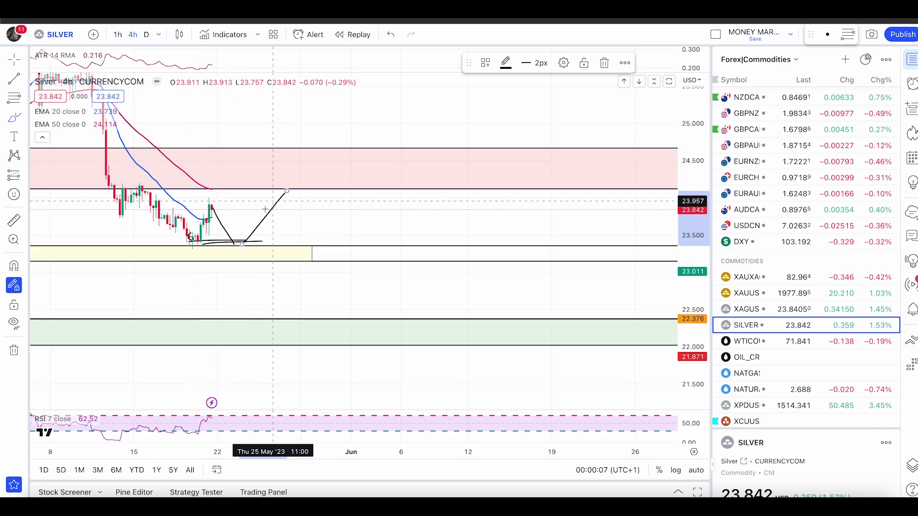
mouse_move(224, 233)
left_mouse_down()
mouse_move(201, 252)
mouse_move(264, 248)
left_mouse_up()
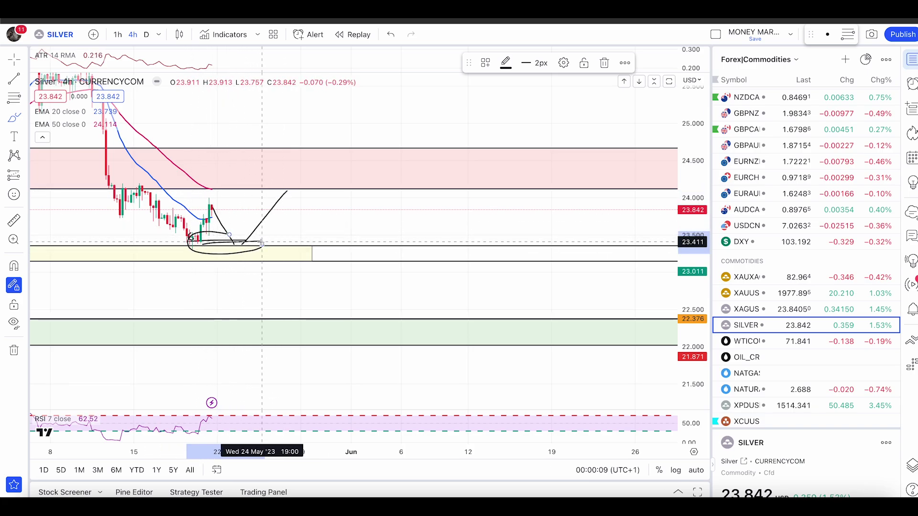
key("ctrl+z")
key("ctrl+z")
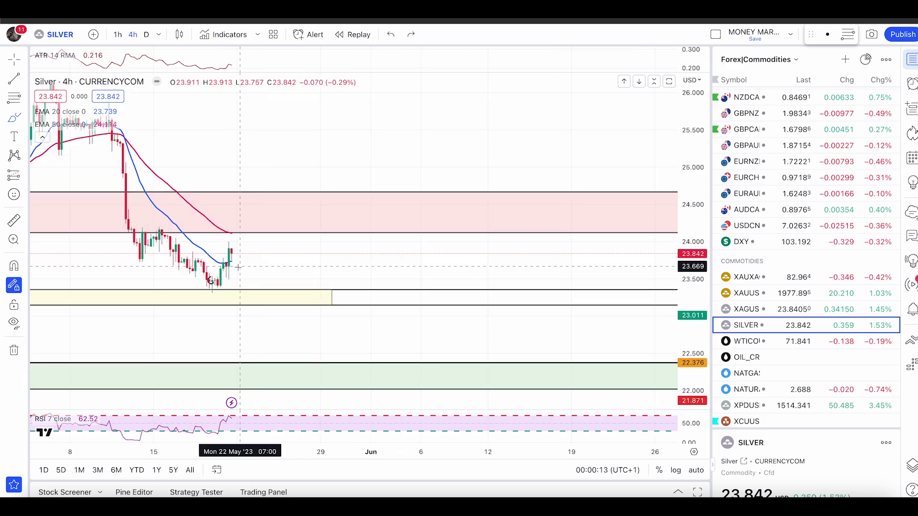
- Brush rises from silver's current price into and through the red zone, then undo the strokes
mouse_move(225, 249)
left_mouse_down()
mouse_move(242, 220)
mouse_move(248, 247)
mouse_move(236, 242)
mouse_move(254, 217)
left_mouse_up()
key("ctrl+z")
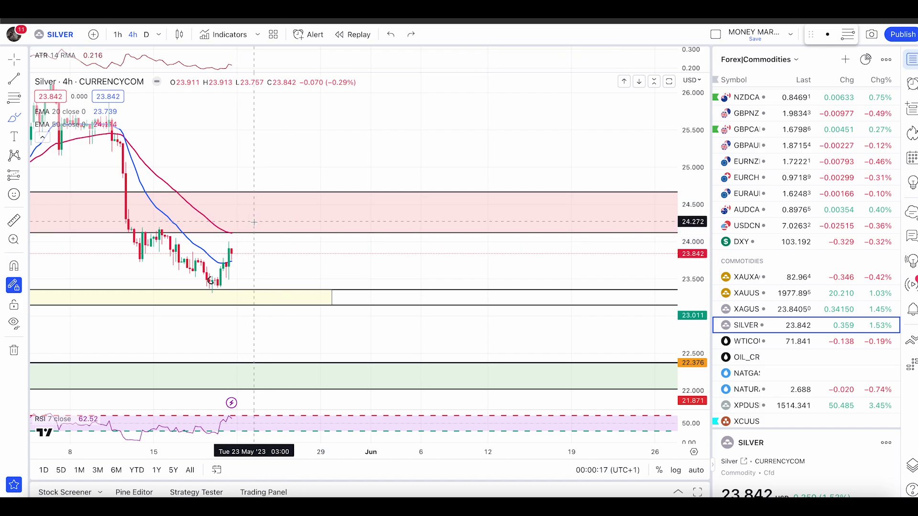
mouse_move(235, 252)
left_mouse_down()
mouse_move(261, 203)
mouse_move(310, 189)
left_mouse_up()
key("ctrl+z")
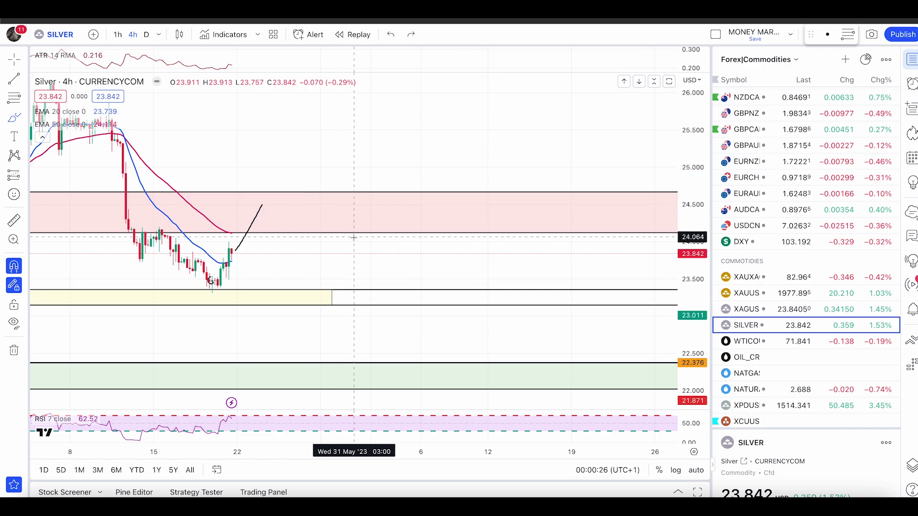
- Extend the end of silver's yellow zone further forward in time, into June
scroll(354, 237, "down", 5)
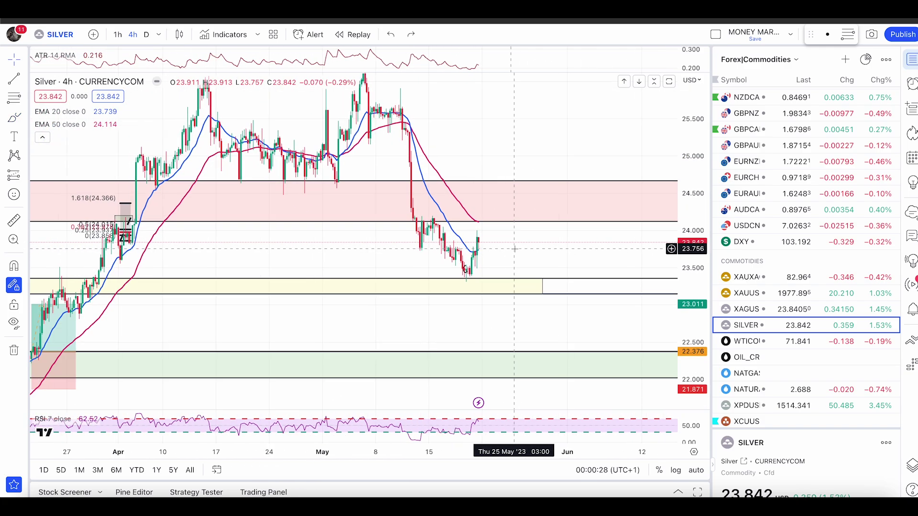
left_click_drag(542, 295, 635, 294)
scroll(587, 235, "up", 2)
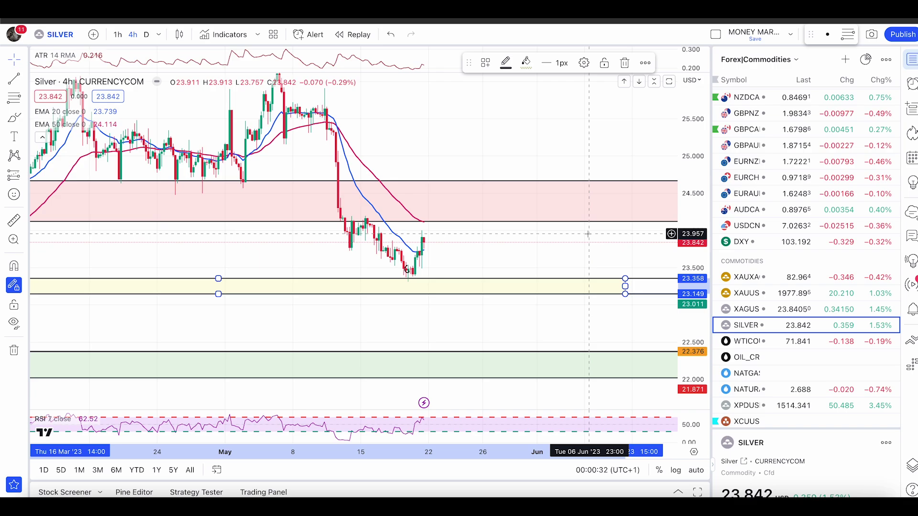
- Open the WTICOUSD 4-hour chart and examine price between the green and orange zones
key("Down")
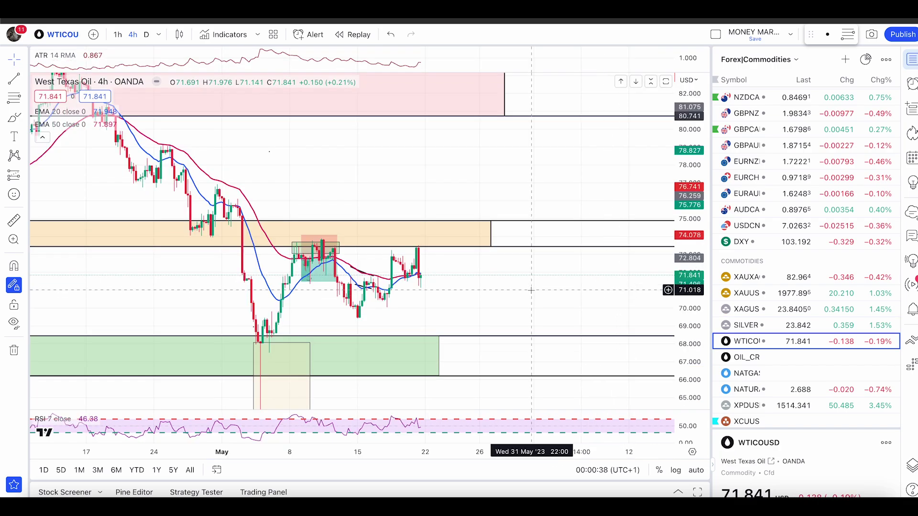
scroll(531, 291, "up", 4)
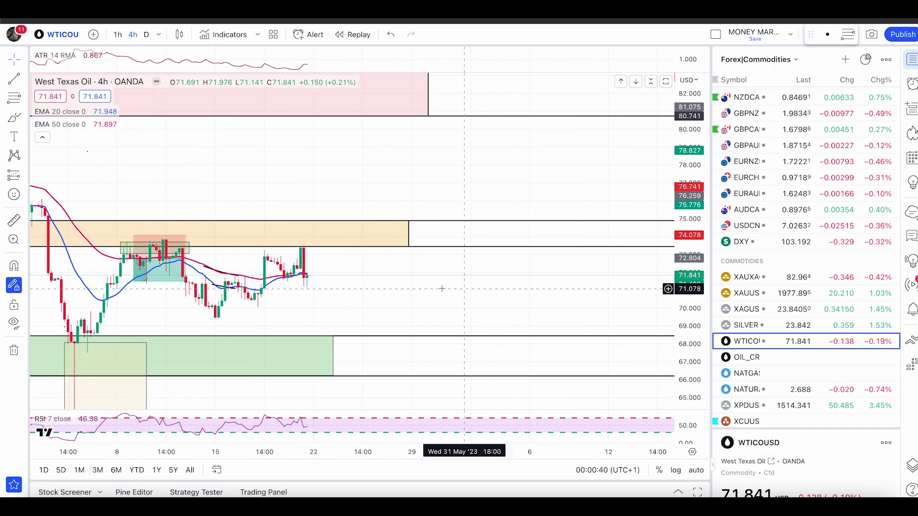
scroll(442, 287, "down", 4)
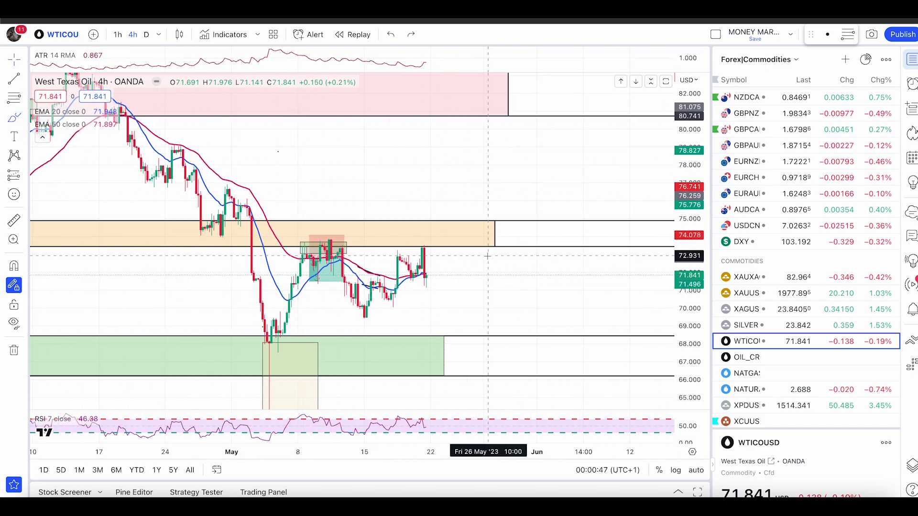
- Brush marks at the earlier and latest WTICOUSD highs along the lower edge of the orange zone, then undo the strokes
left_click_drag(346, 244, 319, 245)
mouse_move(410, 242)
left_mouse_down()
mouse_move(387, 247)
mouse_move(432, 249)
mouse_move(403, 255)
mouse_move(415, 246)
left_mouse_up()
key("super+z")
key("super+z")
key("super+z")
key("super+z")
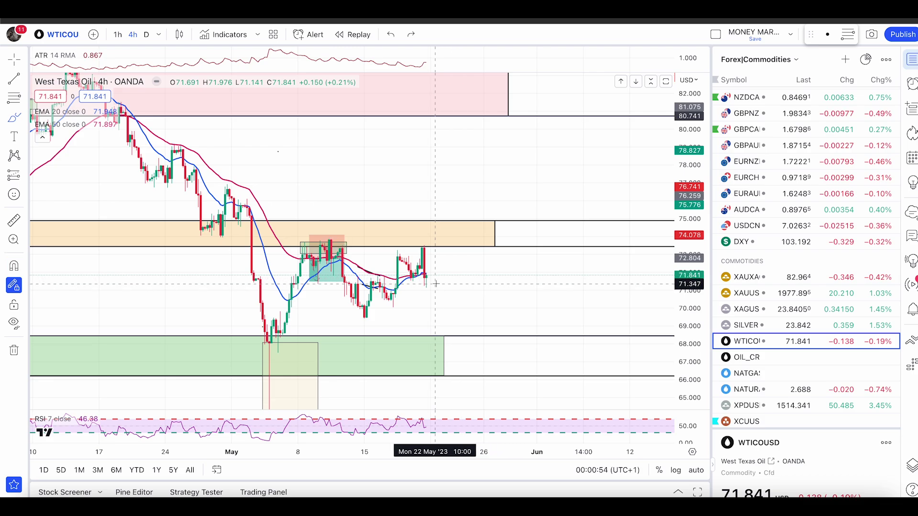
- Brush a fall from WTICOUSD's current price into the green zone with a rebound, then an arc around the latest high, undoing the strokes
scroll(436, 284, "up", 3)
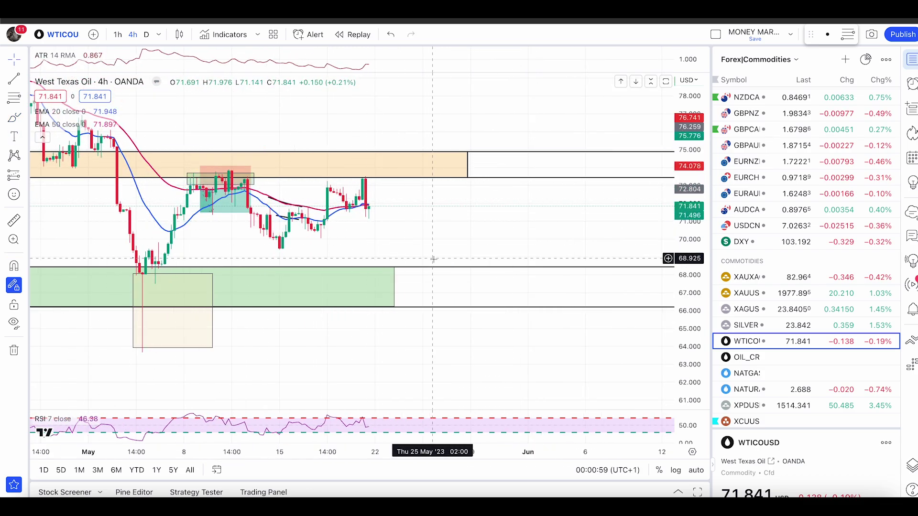
left_click(14, 118)
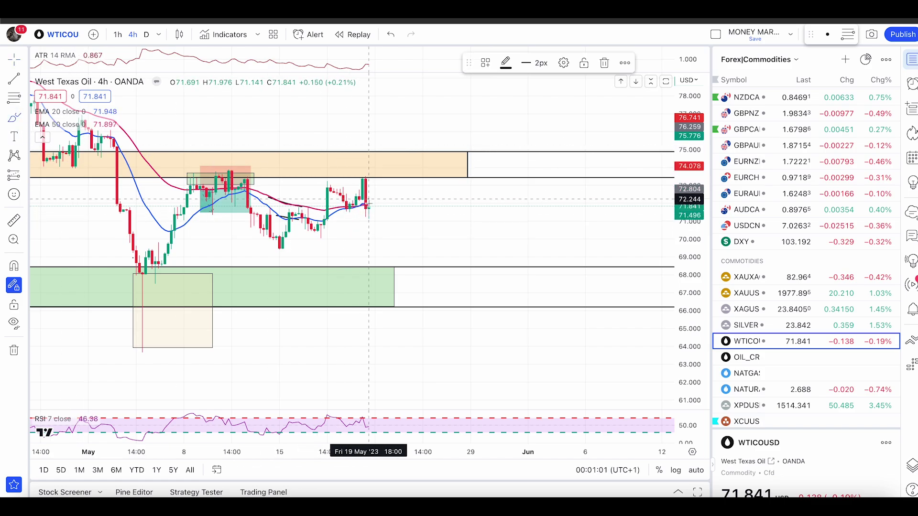
left_click(391, 292)
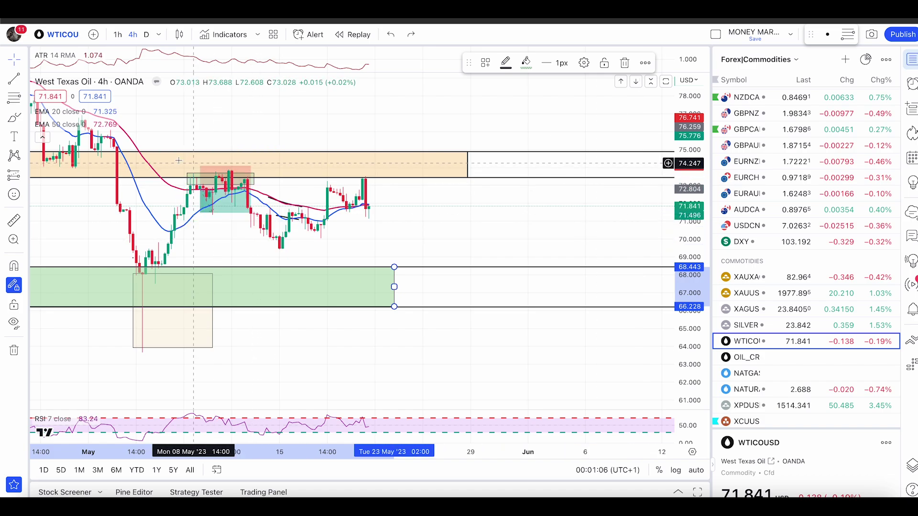
left_click(14, 117)
mouse_move(369, 204)
left_mouse_down()
mouse_move(375, 272)
mouse_move(432, 253)
left_mouse_up()
mouse_move(372, 276)
left_mouse_down()
mouse_move(445, 278)
mouse_move(426, 280)
left_mouse_up()
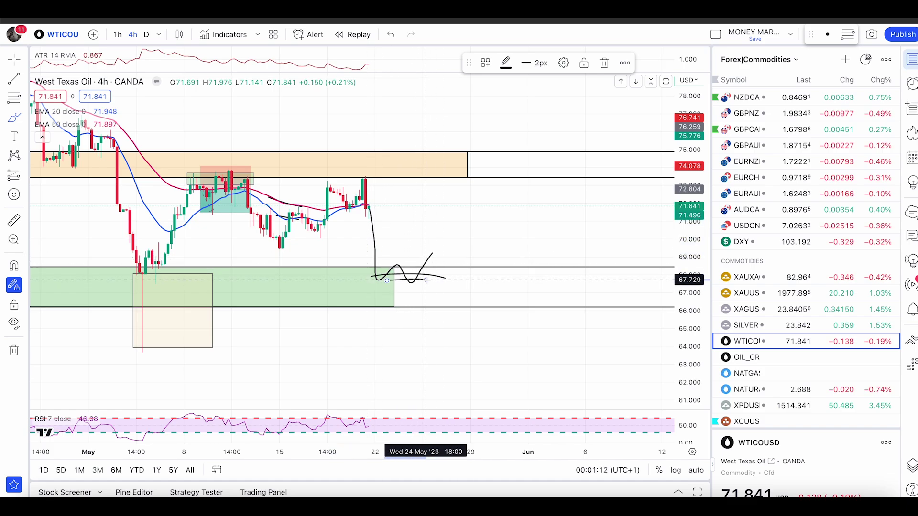
key("ctrl+z")
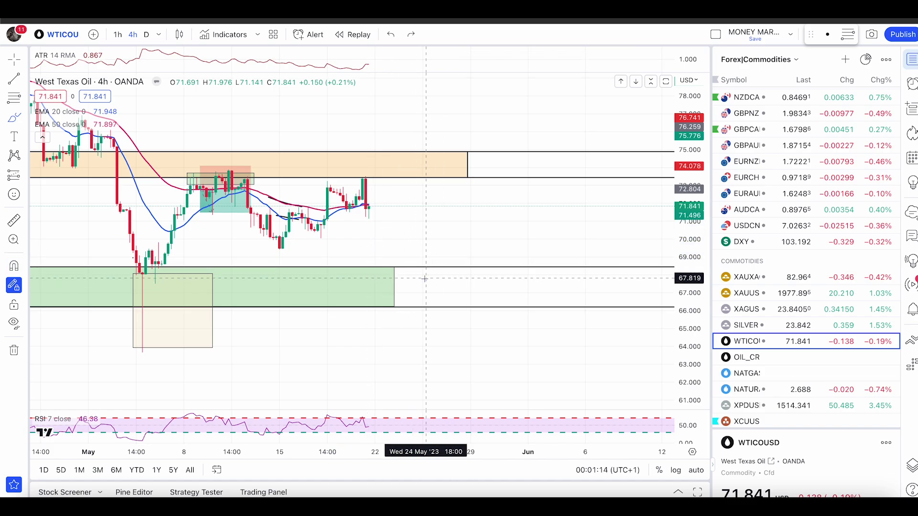
mouse_move(388, 188)
left_mouse_down()
mouse_move(366, 224)
mouse_move(344, 194)
mouse_move(367, 173)
left_mouse_up()
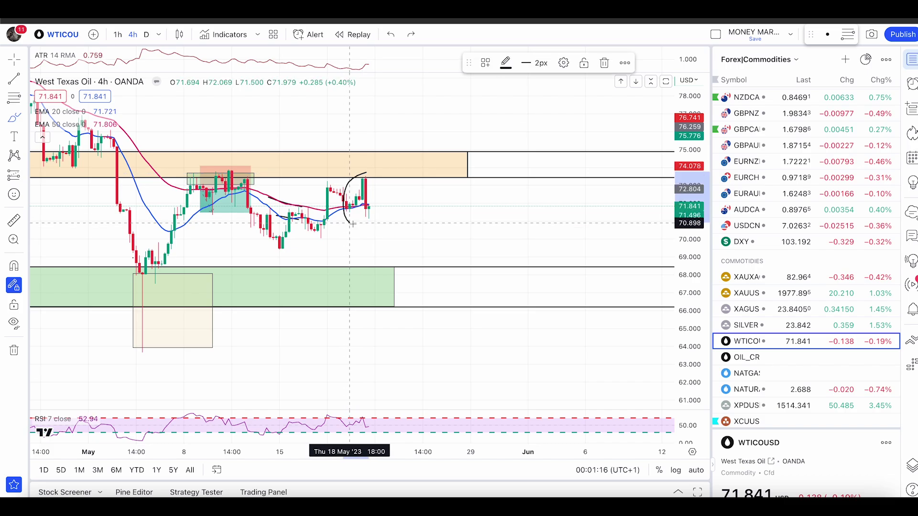
key("ctrl+z")
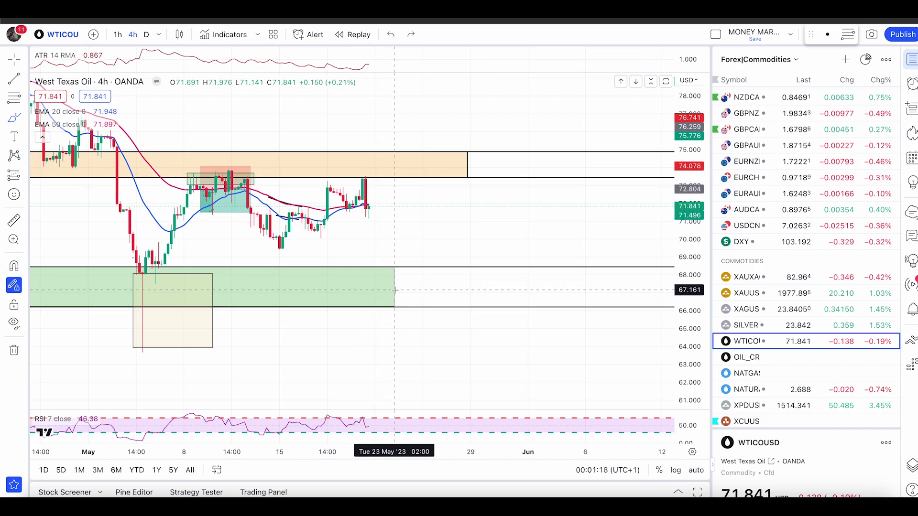
left_click(394, 290)
right_click(394, 290)
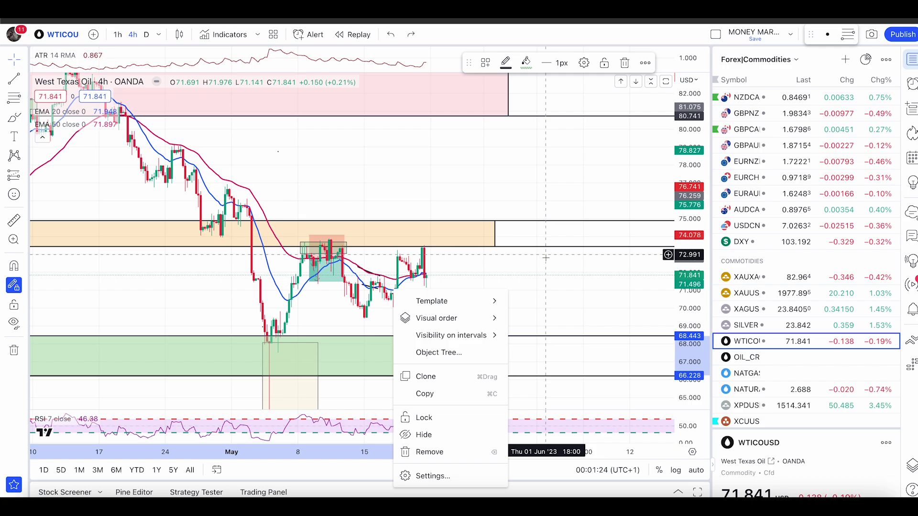
right_click(552, 265)
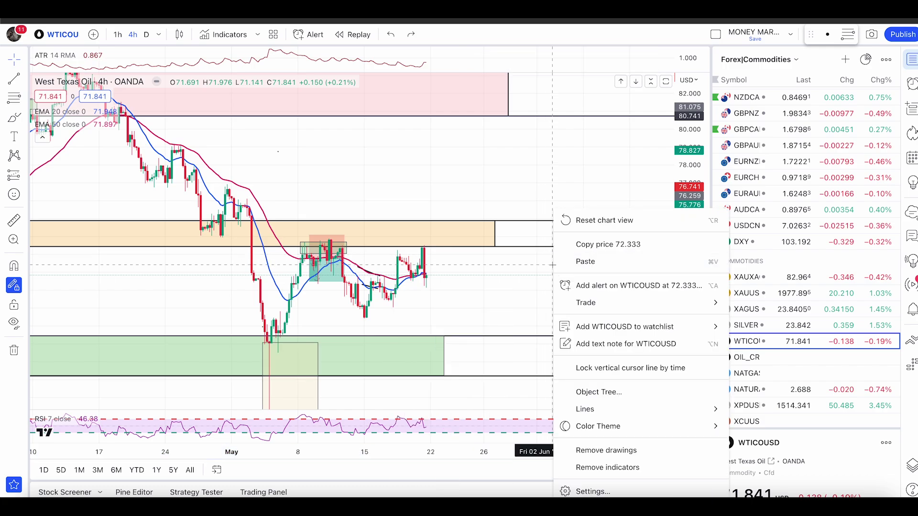